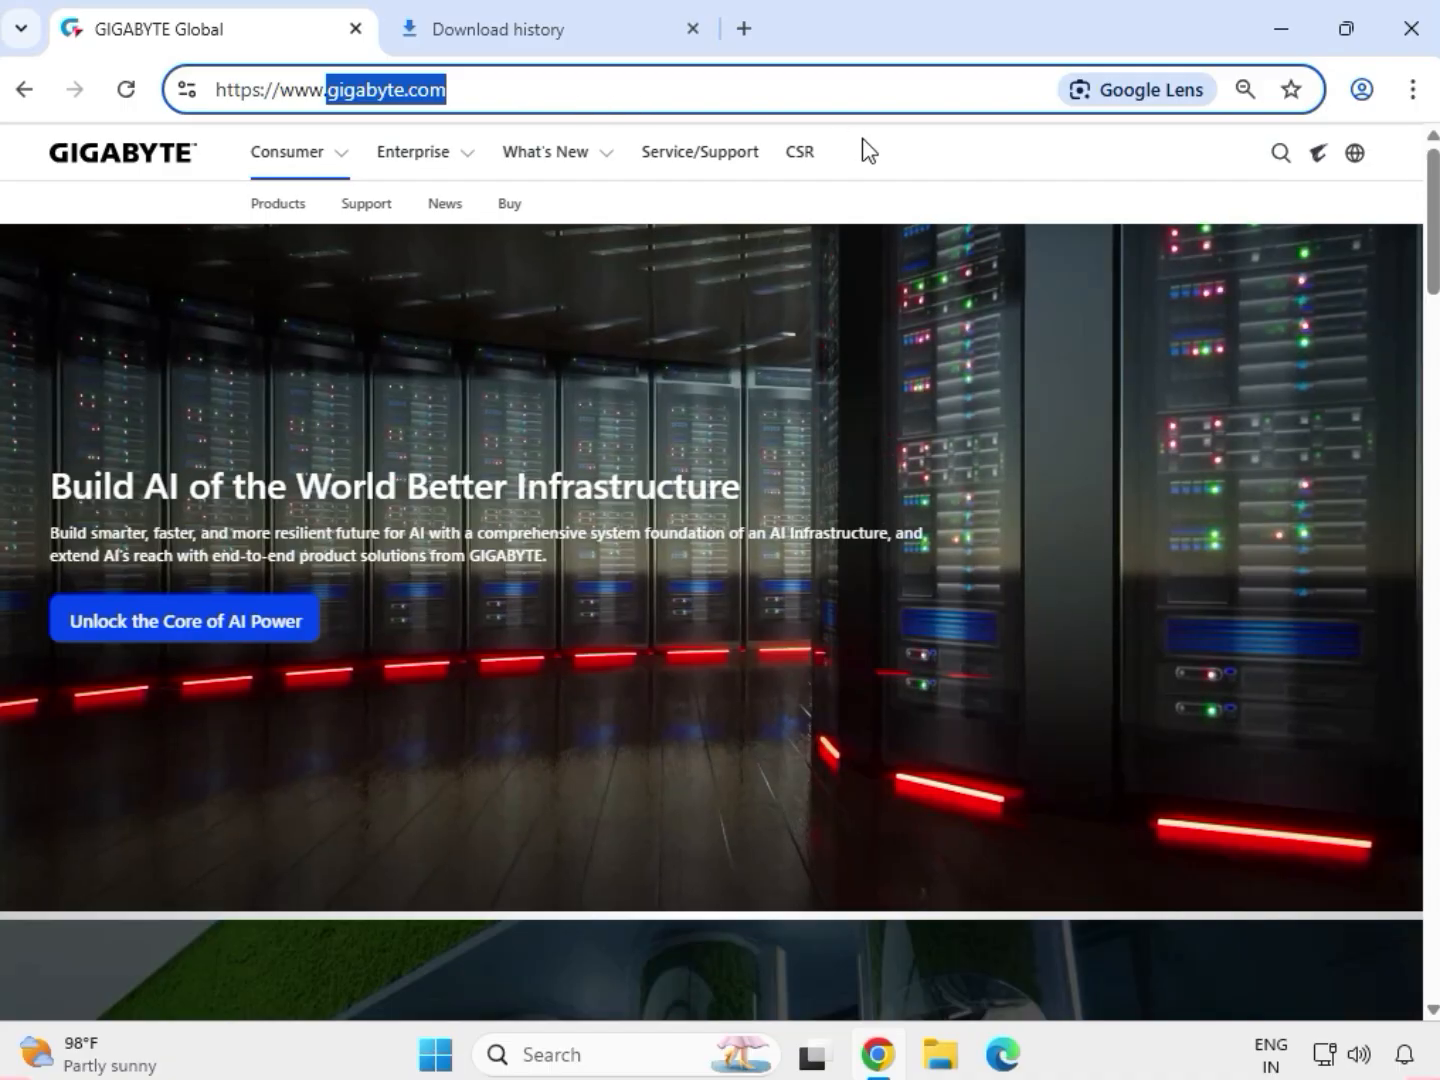
Search the GIGABYTE website for the motherboard model GA-H110M-S2V.
{"action": "left_click", "coordinate": [901, 150]}
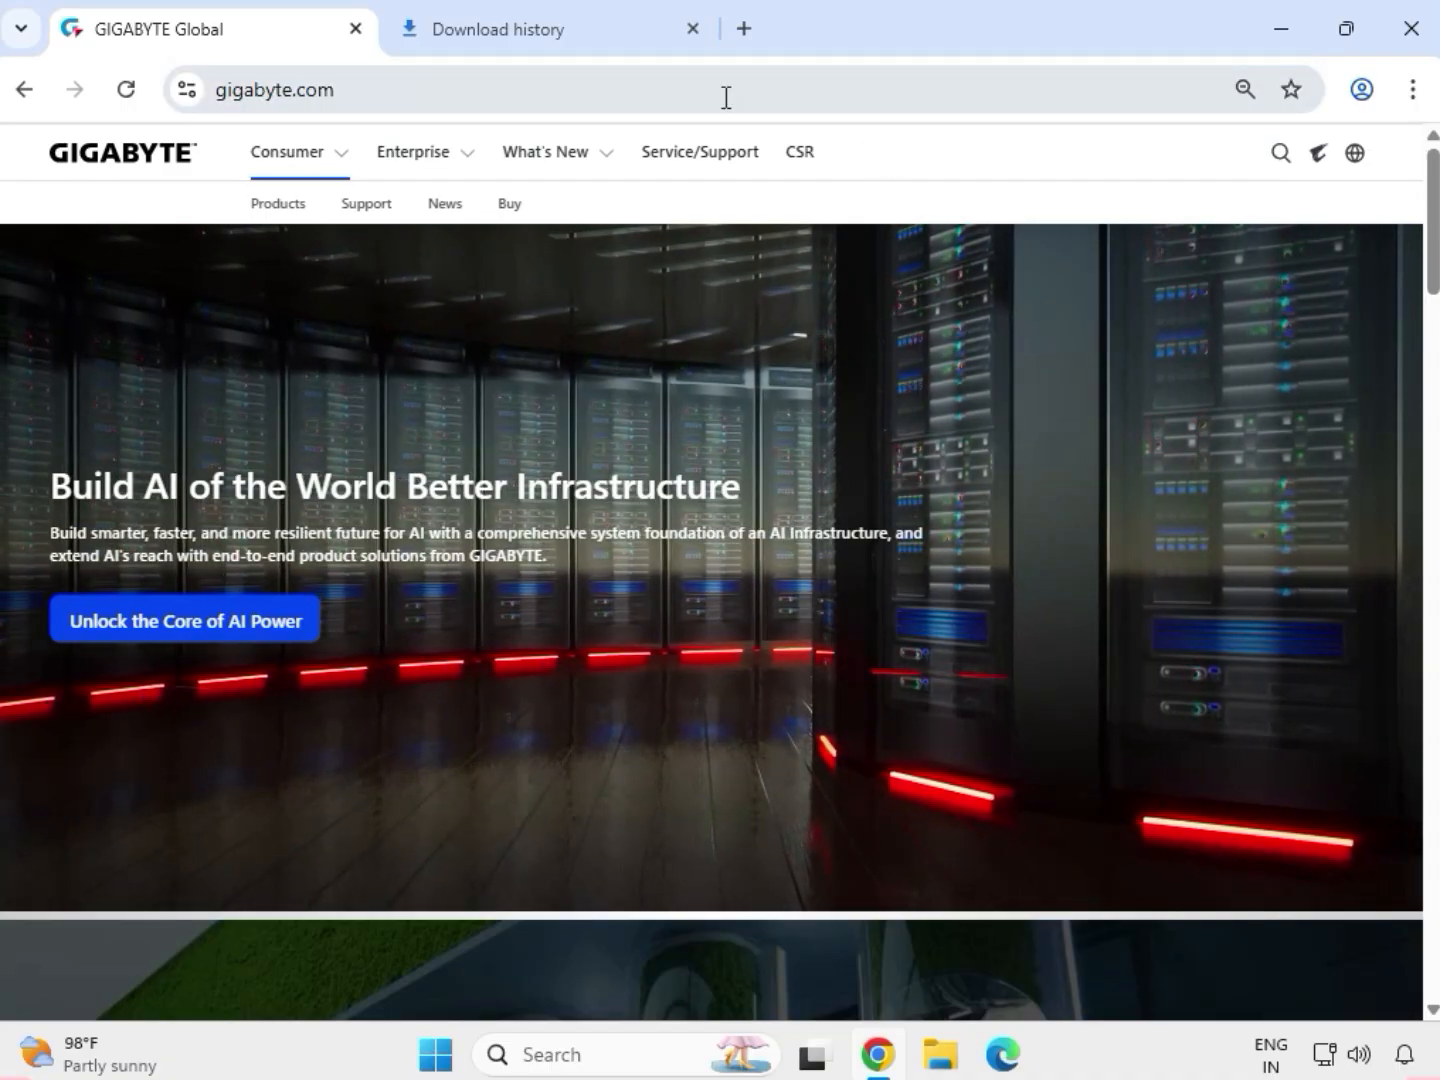
{"action": "left_click", "coordinate": [1280, 156]}
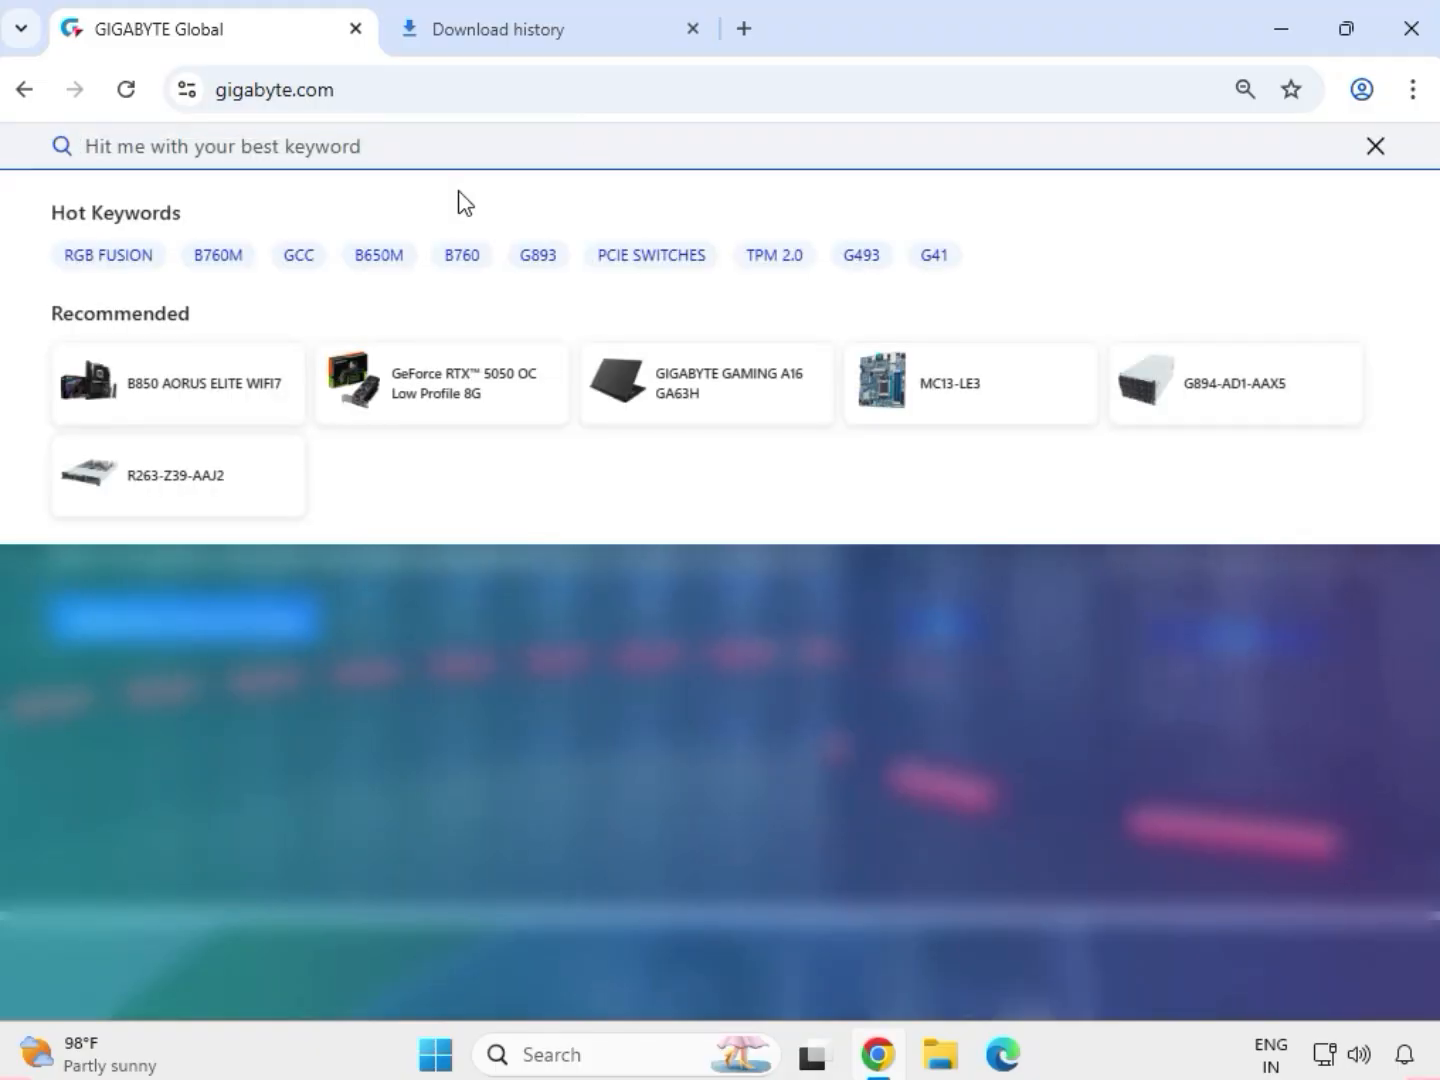
{"action": "type", "text": "GA-H110M-S2V"}
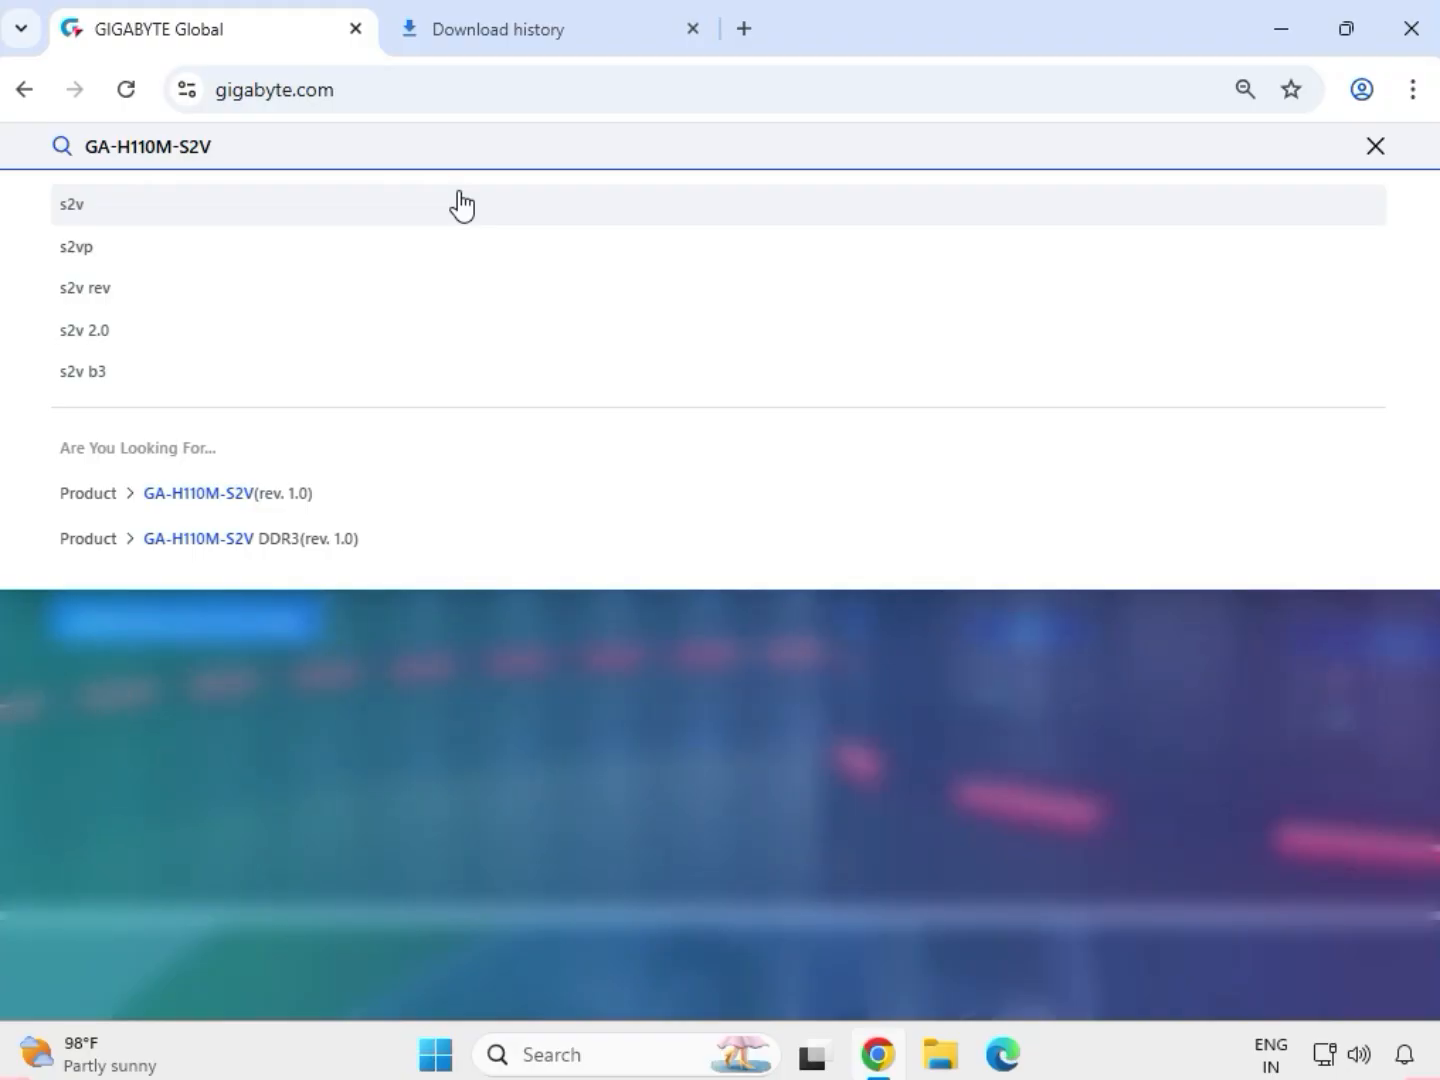
{"action": "key", "text": "Return"}
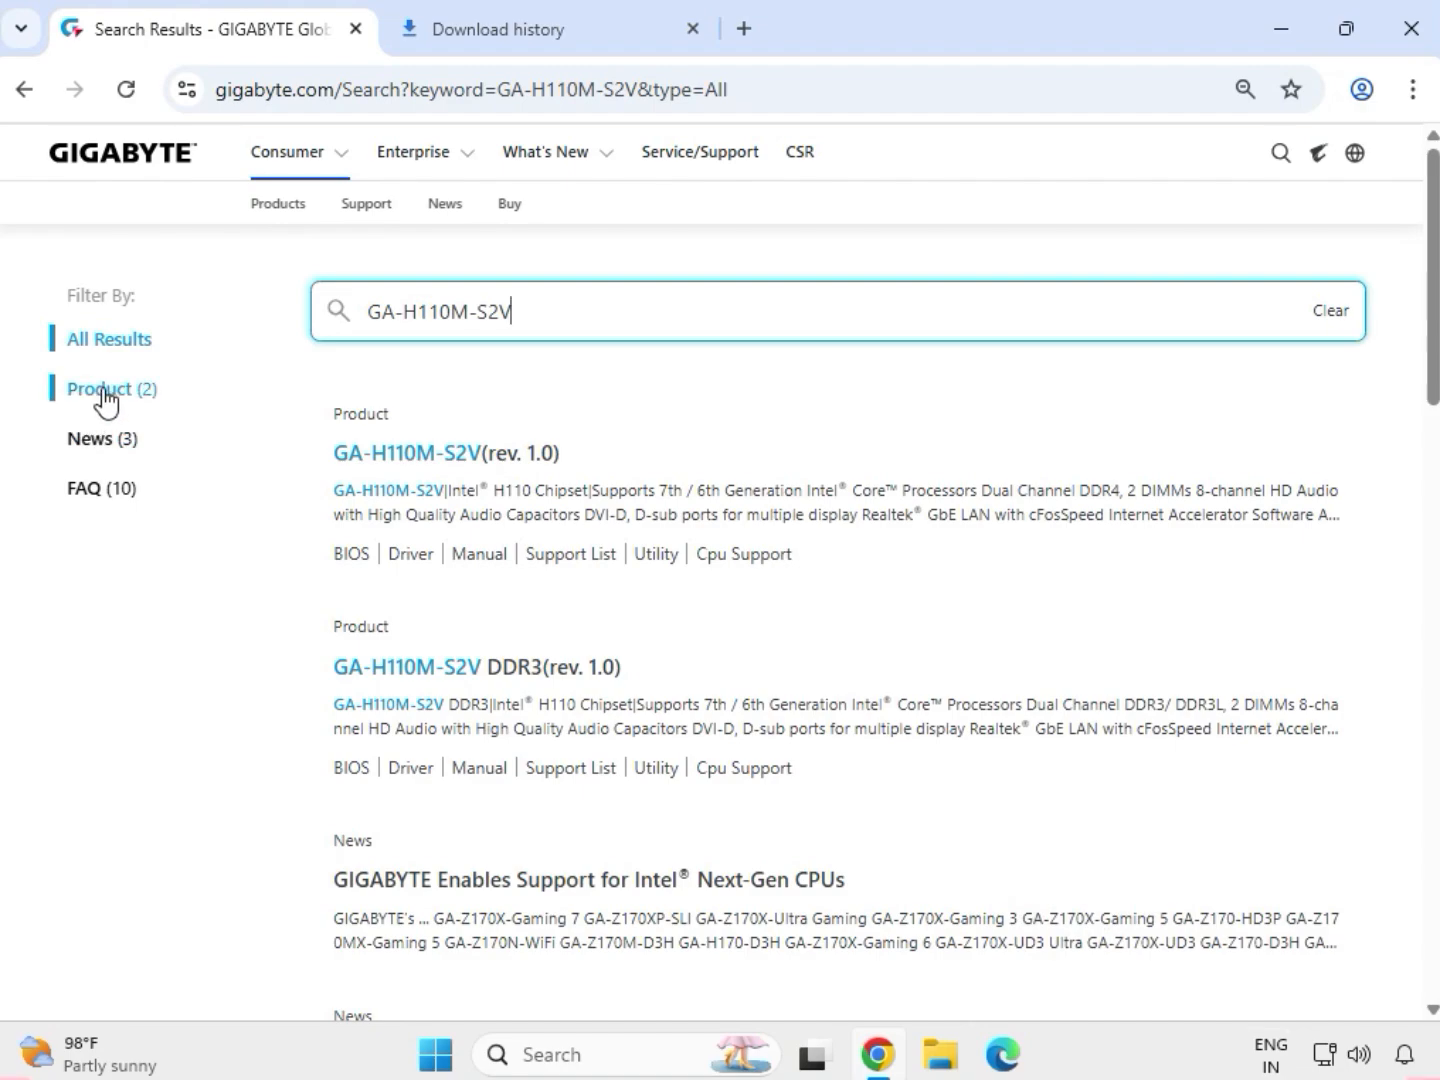
Filter the search results to products and open the support page of the GA-H110M-S2V (rev. 1.0) motherboard.
{"action": "left_click", "coordinate": [103, 392]}
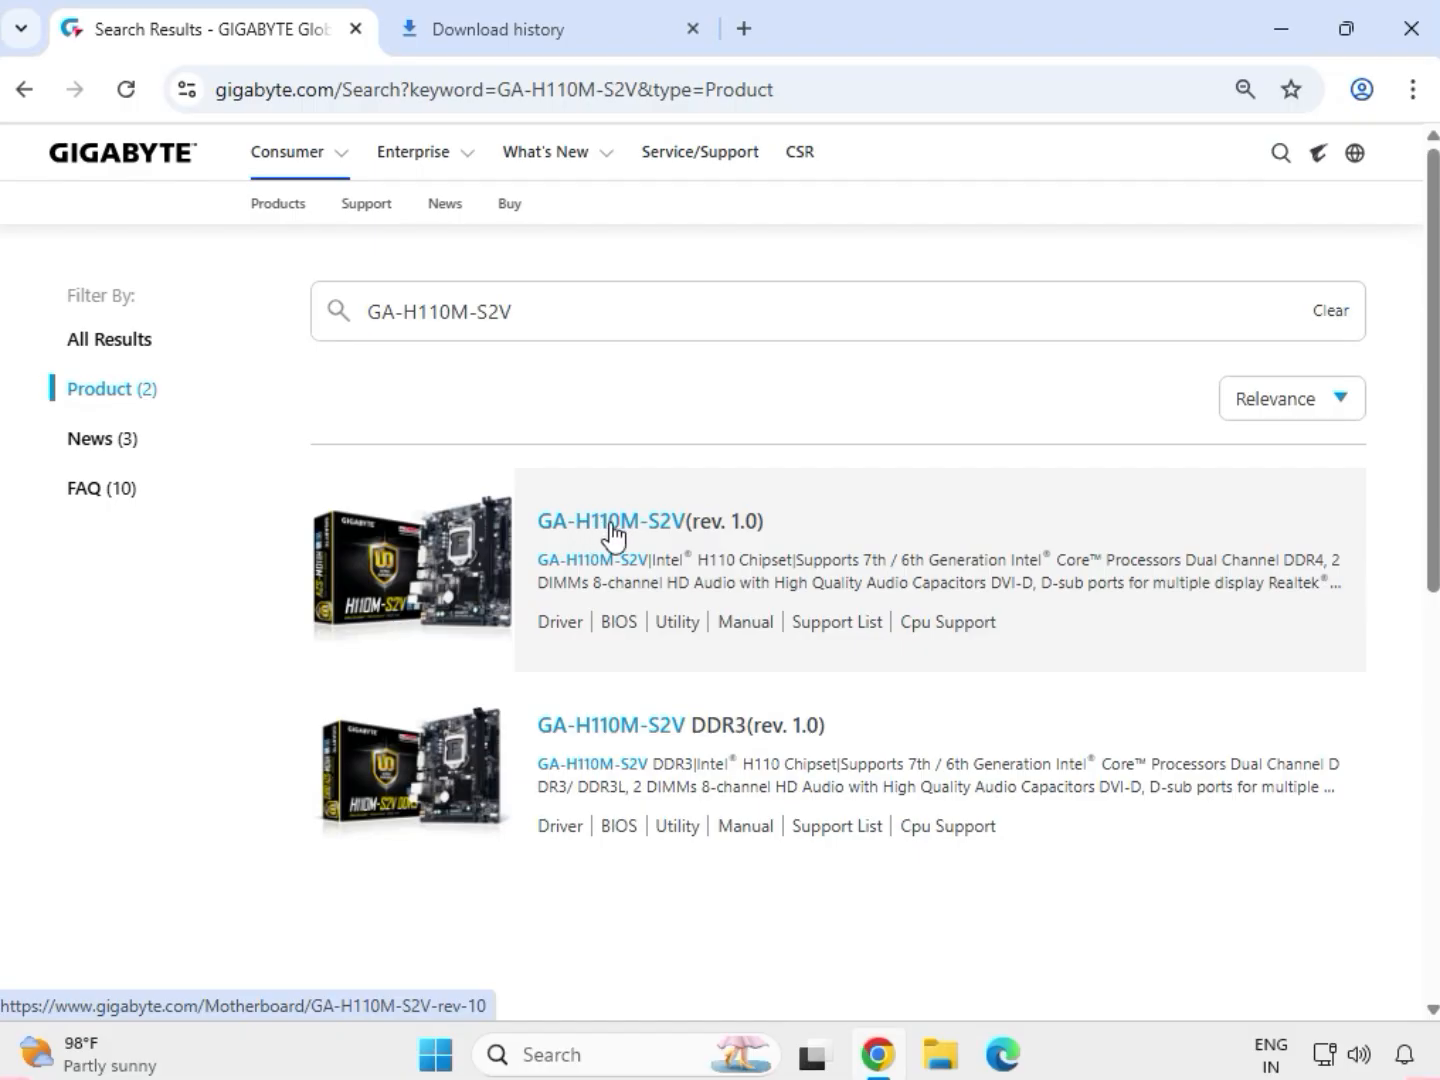
{"action": "left_click", "coordinate": [615, 526]}
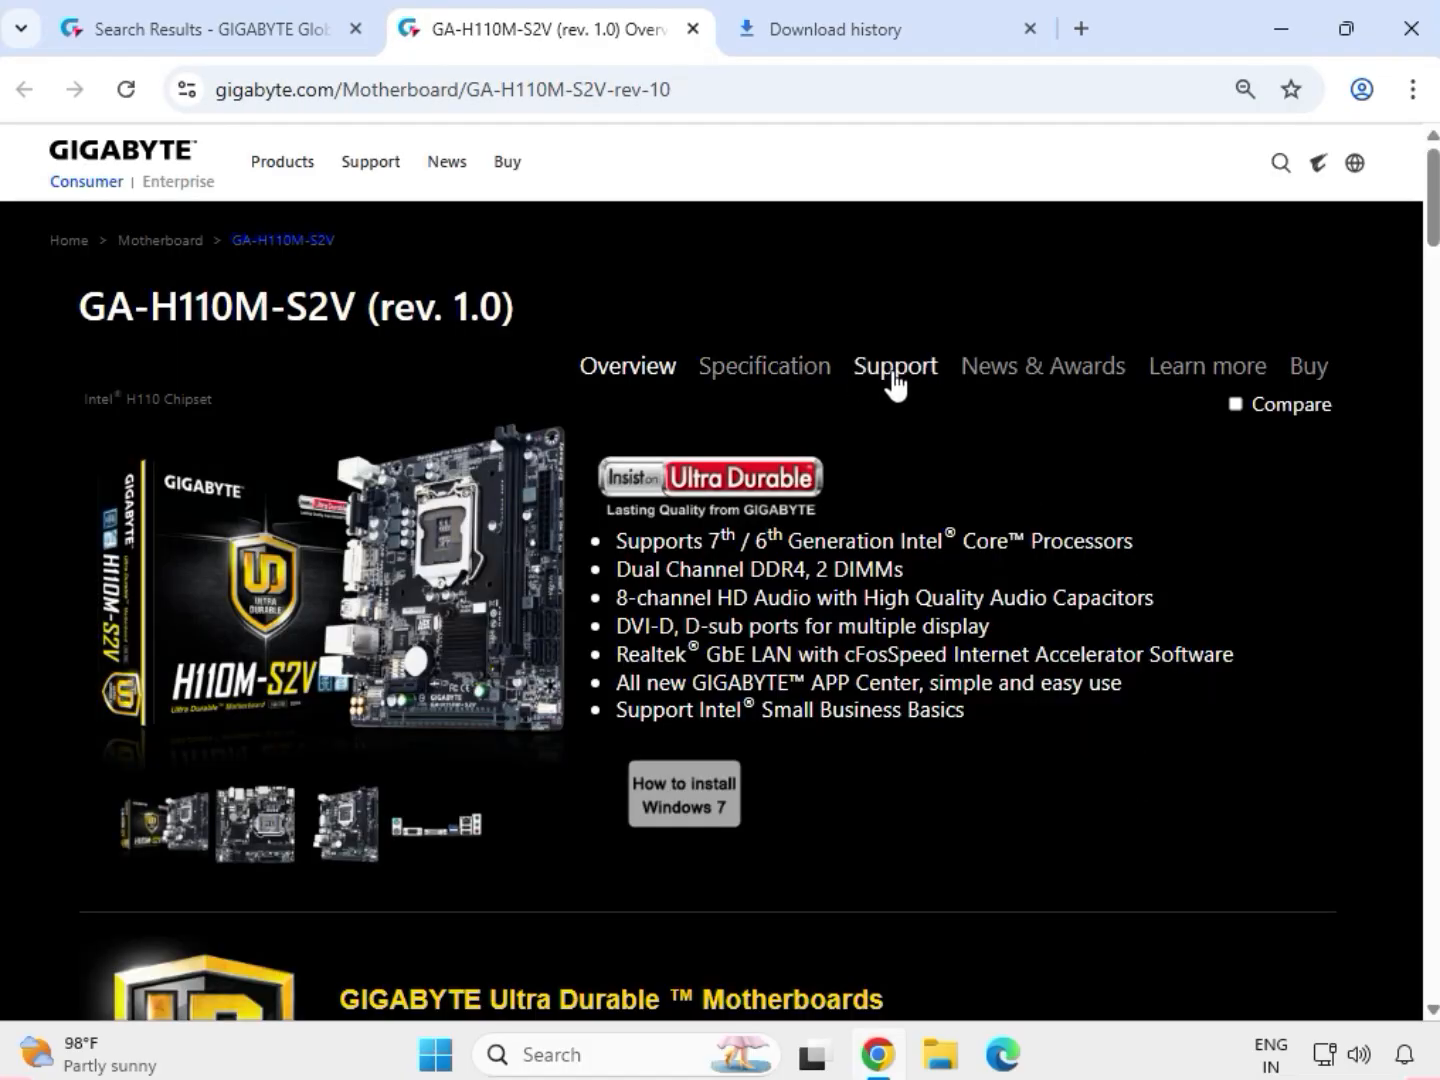
{"action": "left_click", "coordinate": [895, 368]}
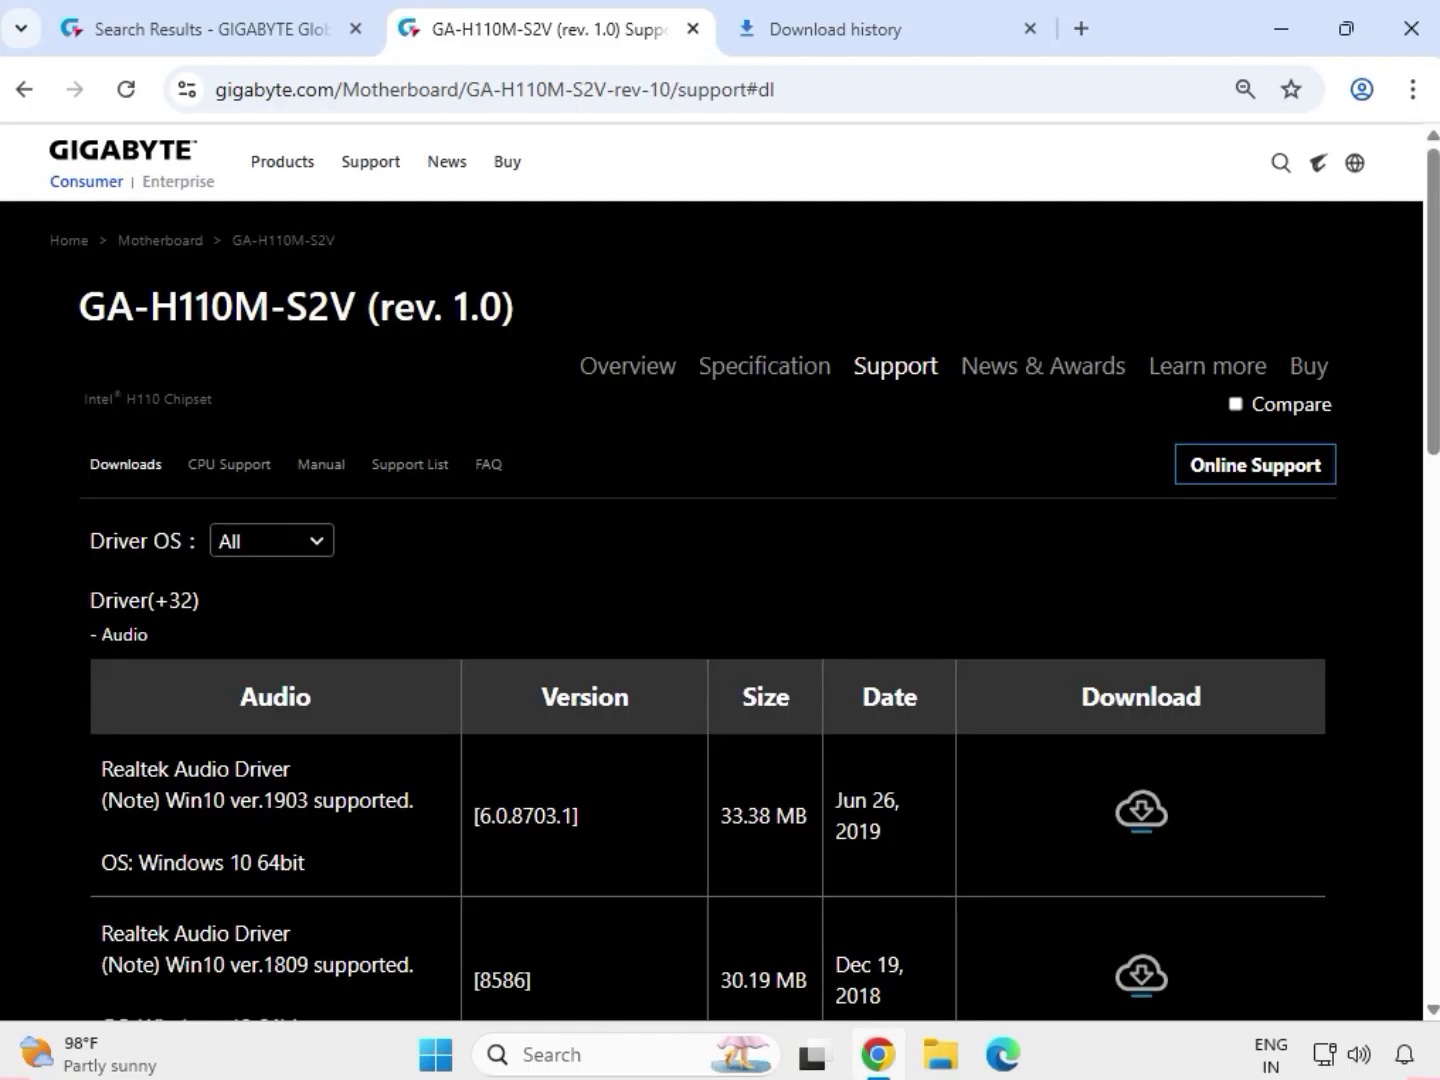
Filter the drivers to Windows 10 64bit and download the Realtek HD Audio Driver, version 6.0.1.7727.
{"action": "left_click", "coordinate": [319, 541]}
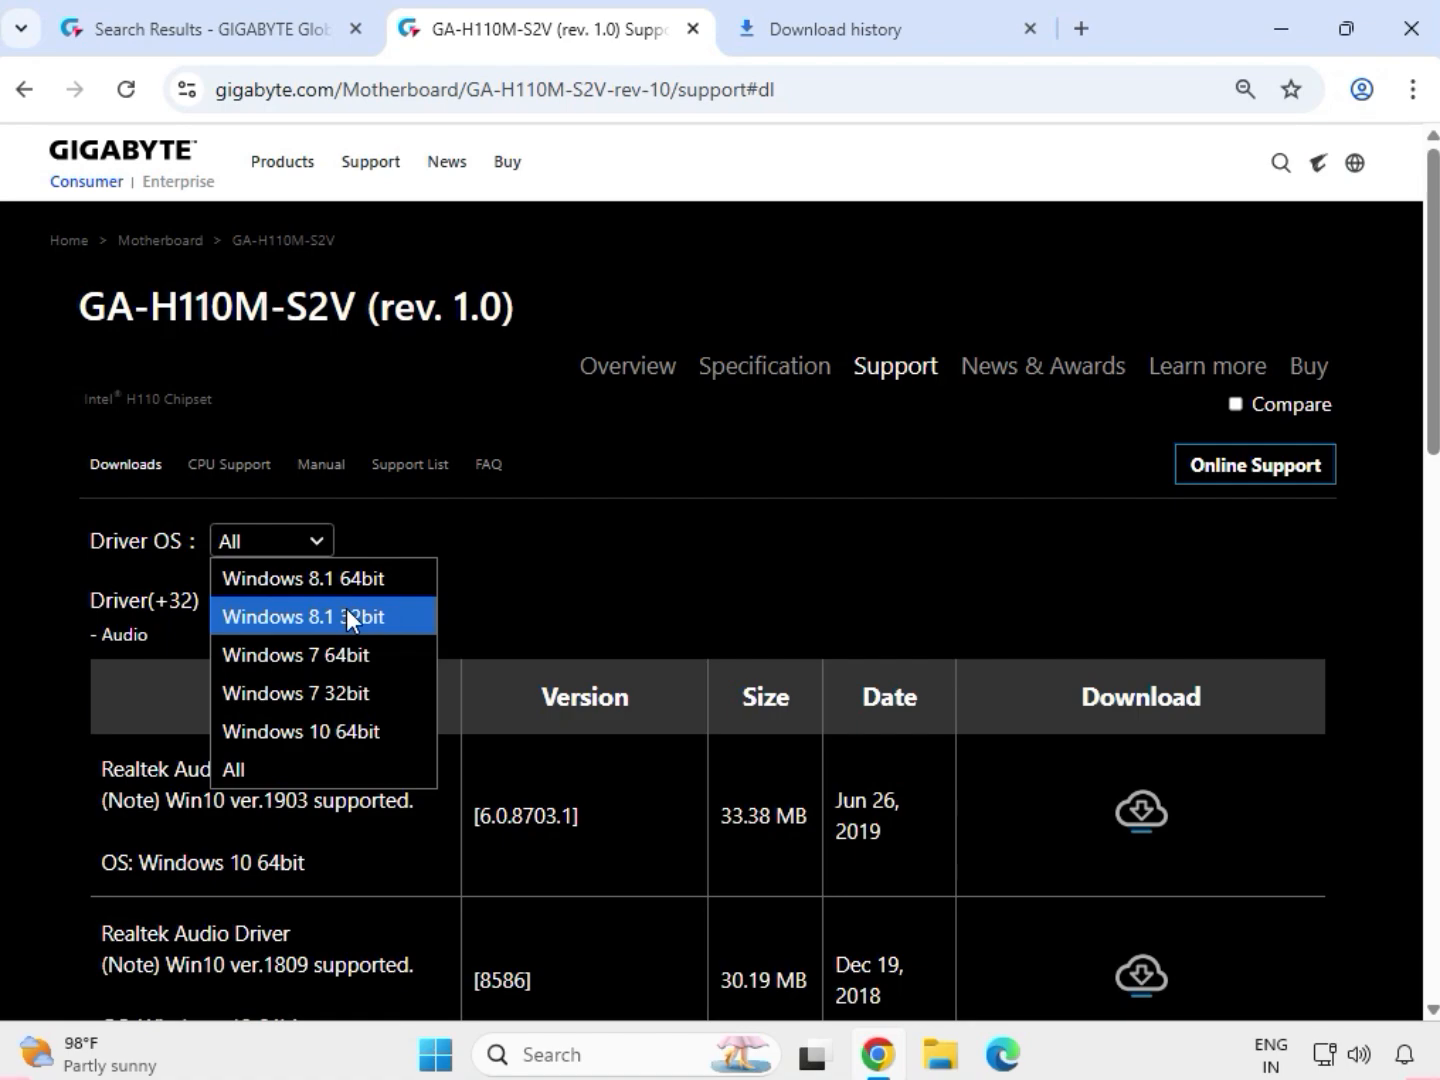
{"action": "left_click", "coordinate": [346, 735]}
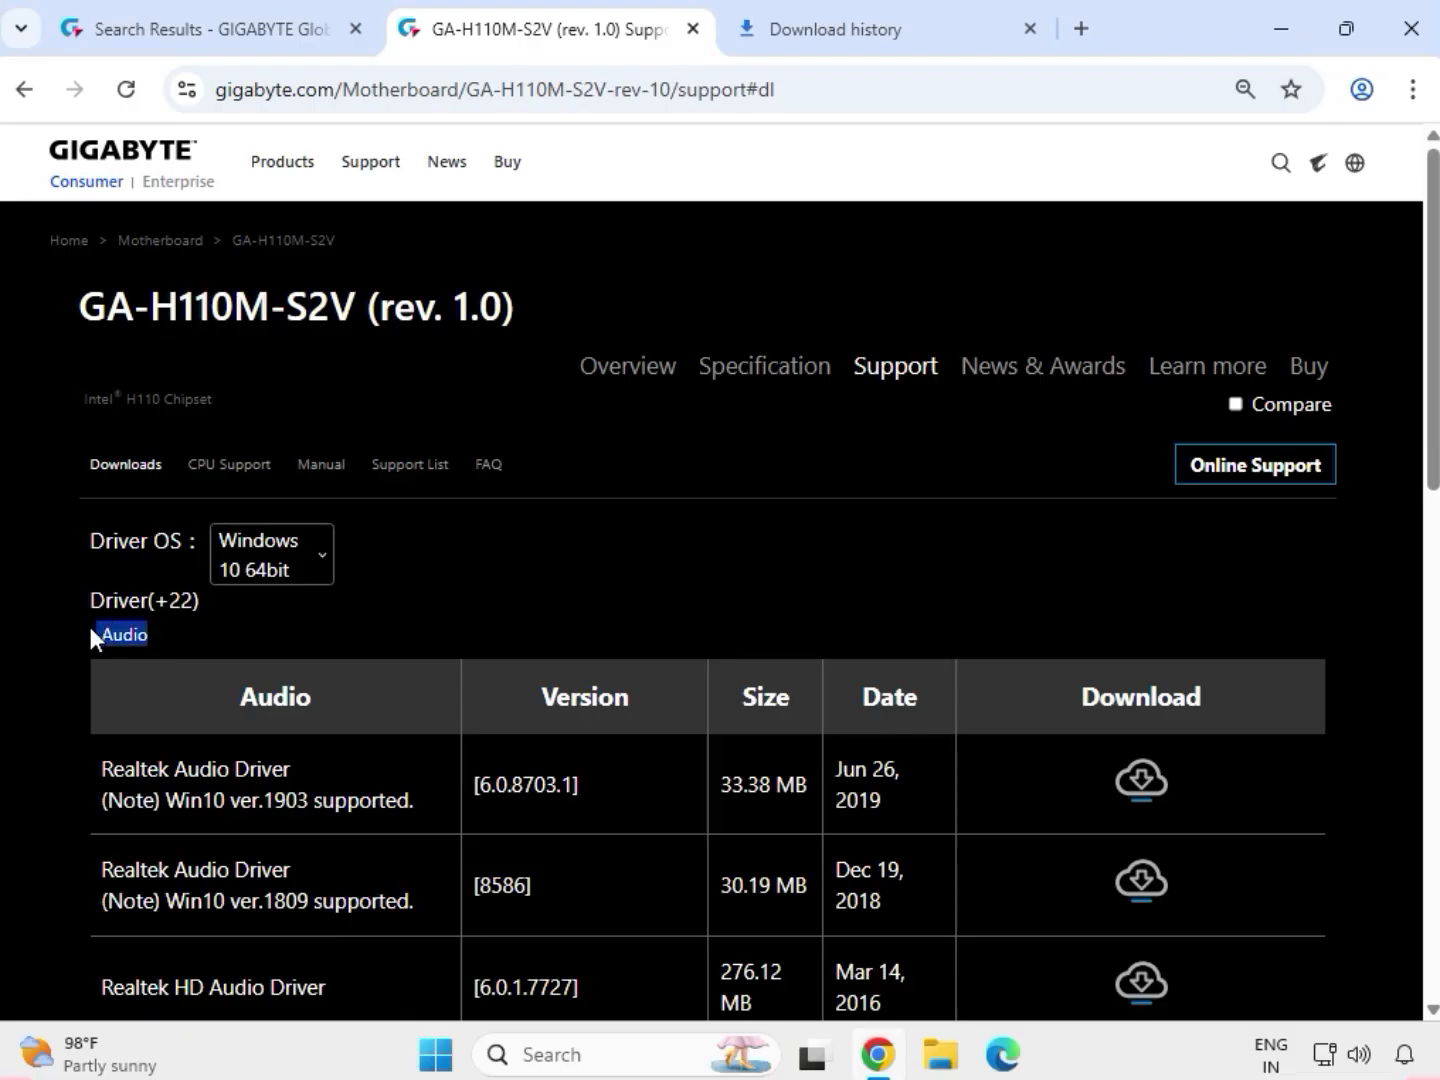
{"action": "scroll", "coordinate": [138, 662], "scroll_direction": "down", "scroll_amount": 1}
{"action": "left_click", "coordinate": [108, 836]}
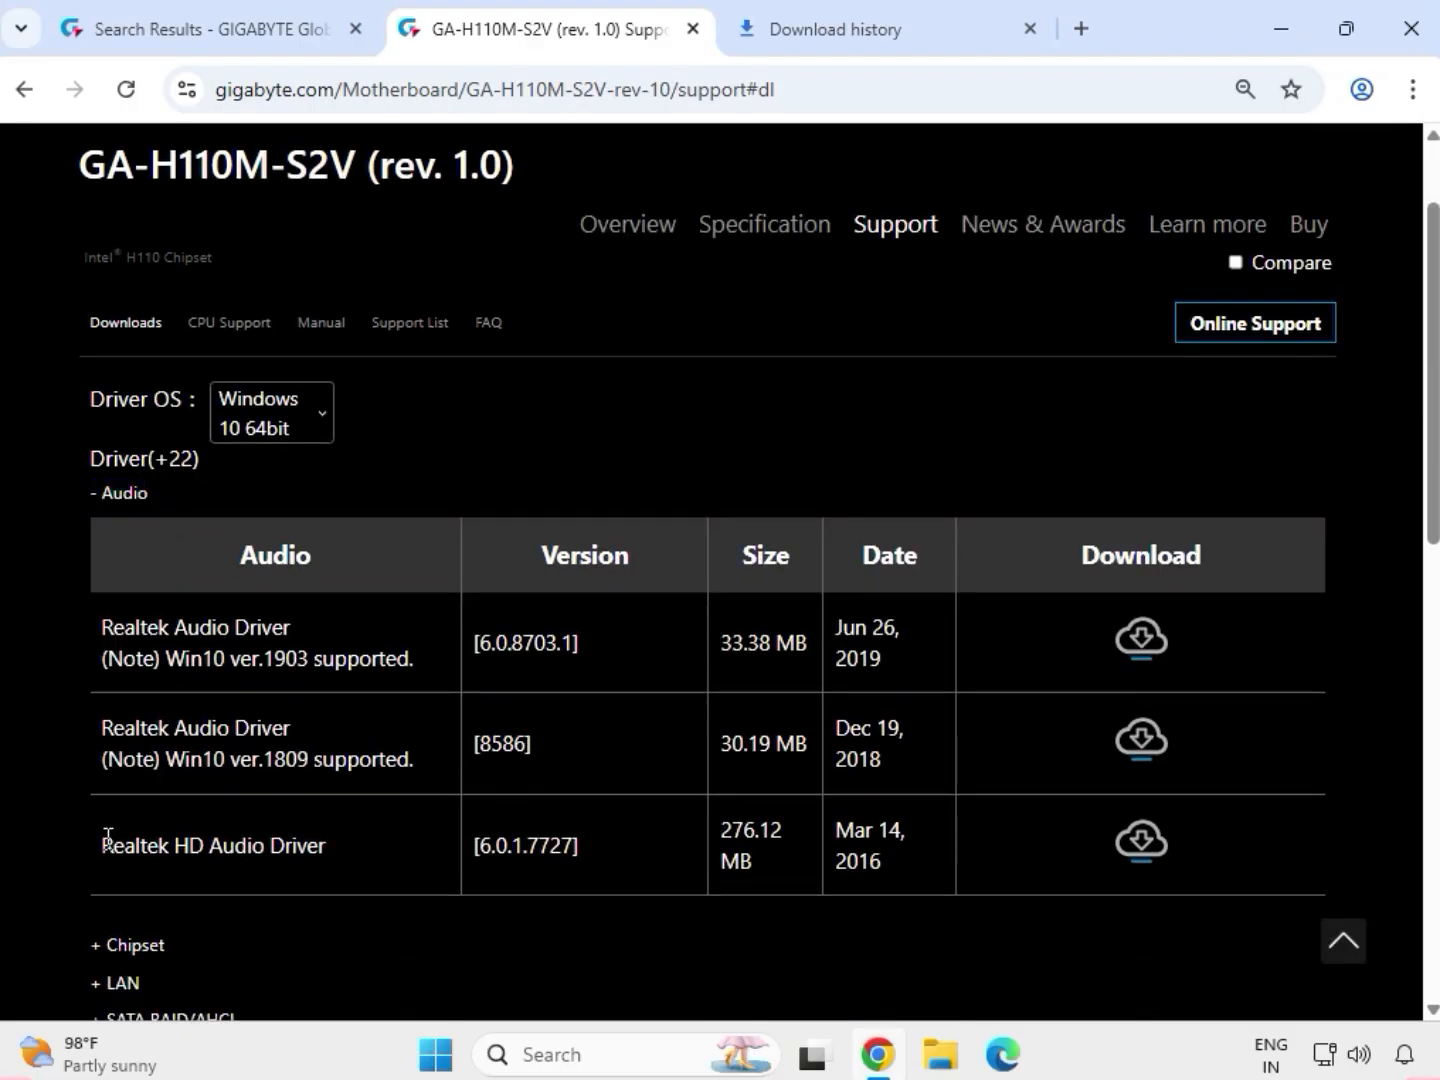
{"action": "left_click_drag", "start_coordinate": [108, 836], "coordinate": [1003, 890]}
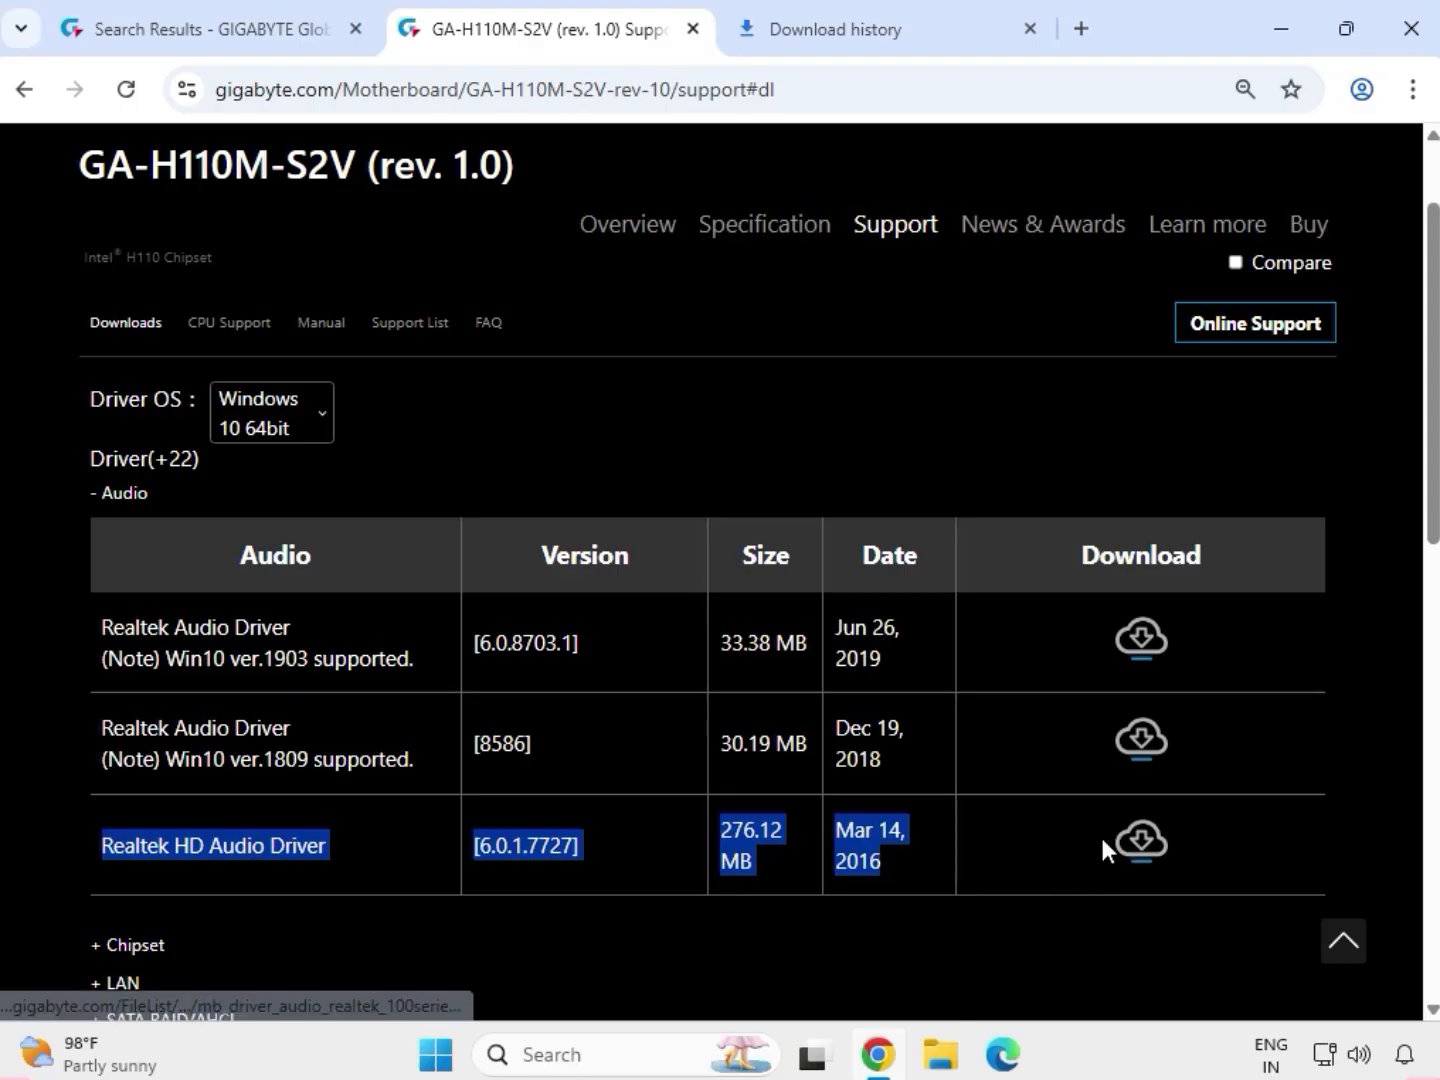
{"action": "left_click", "coordinate": [1135, 842]}
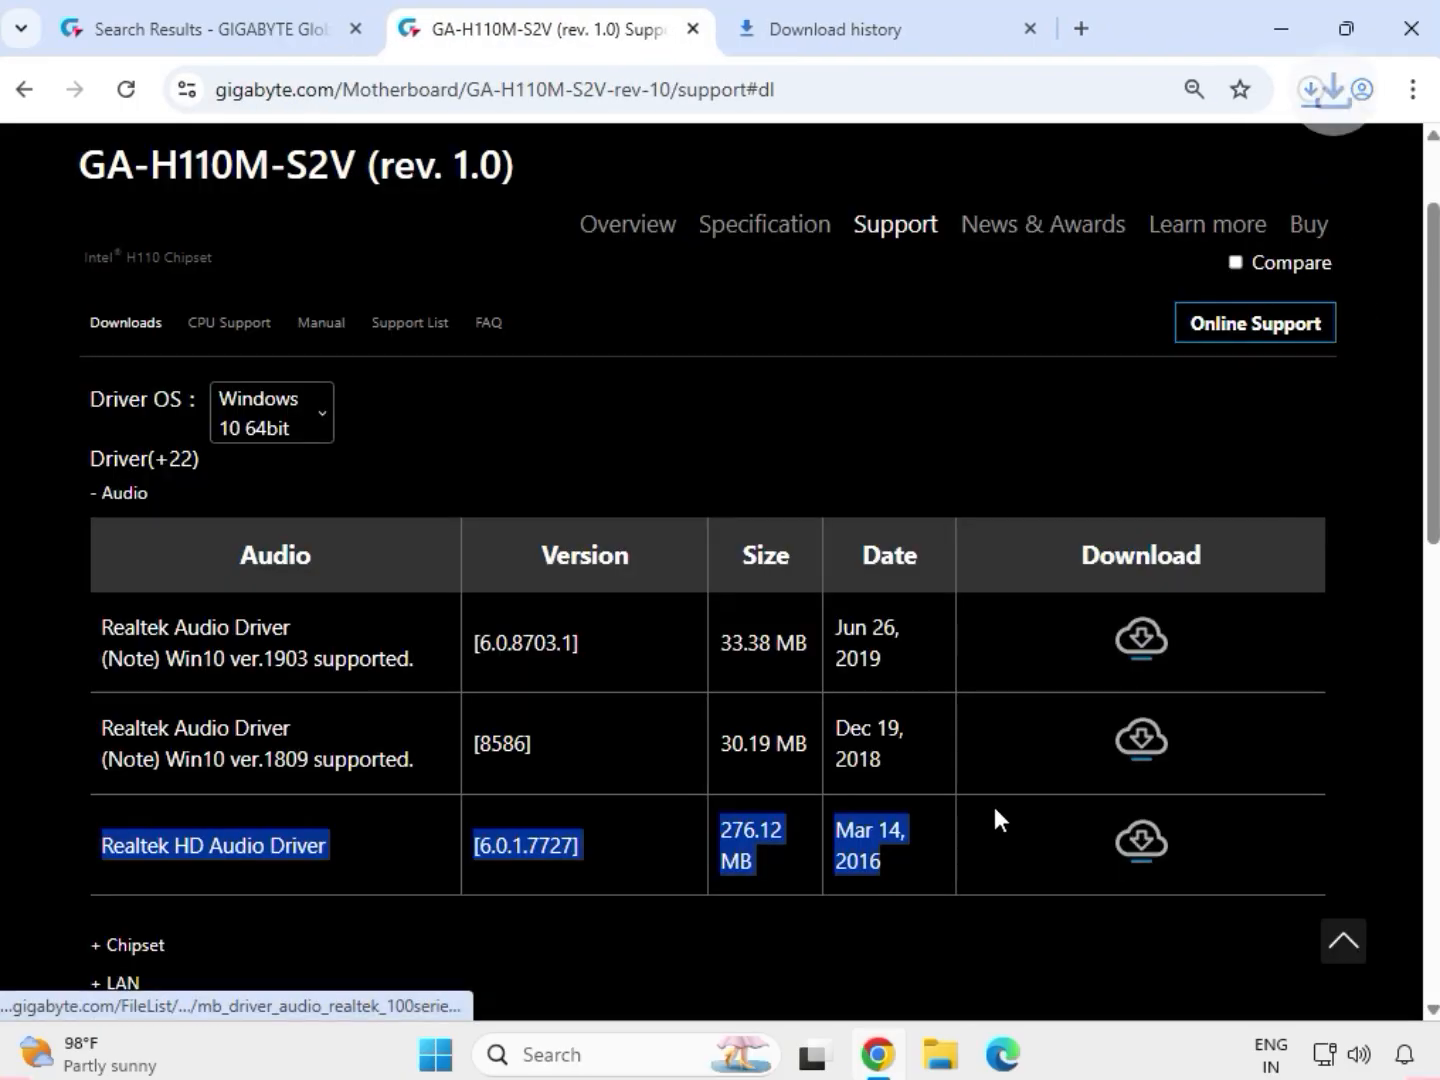
Expand the Chipset drivers and download the Intel INF installation, version 10.1.18243.8188.
{"action": "scroll", "coordinate": [413, 779], "scroll_direction": "down", "scroll_amount": 3}
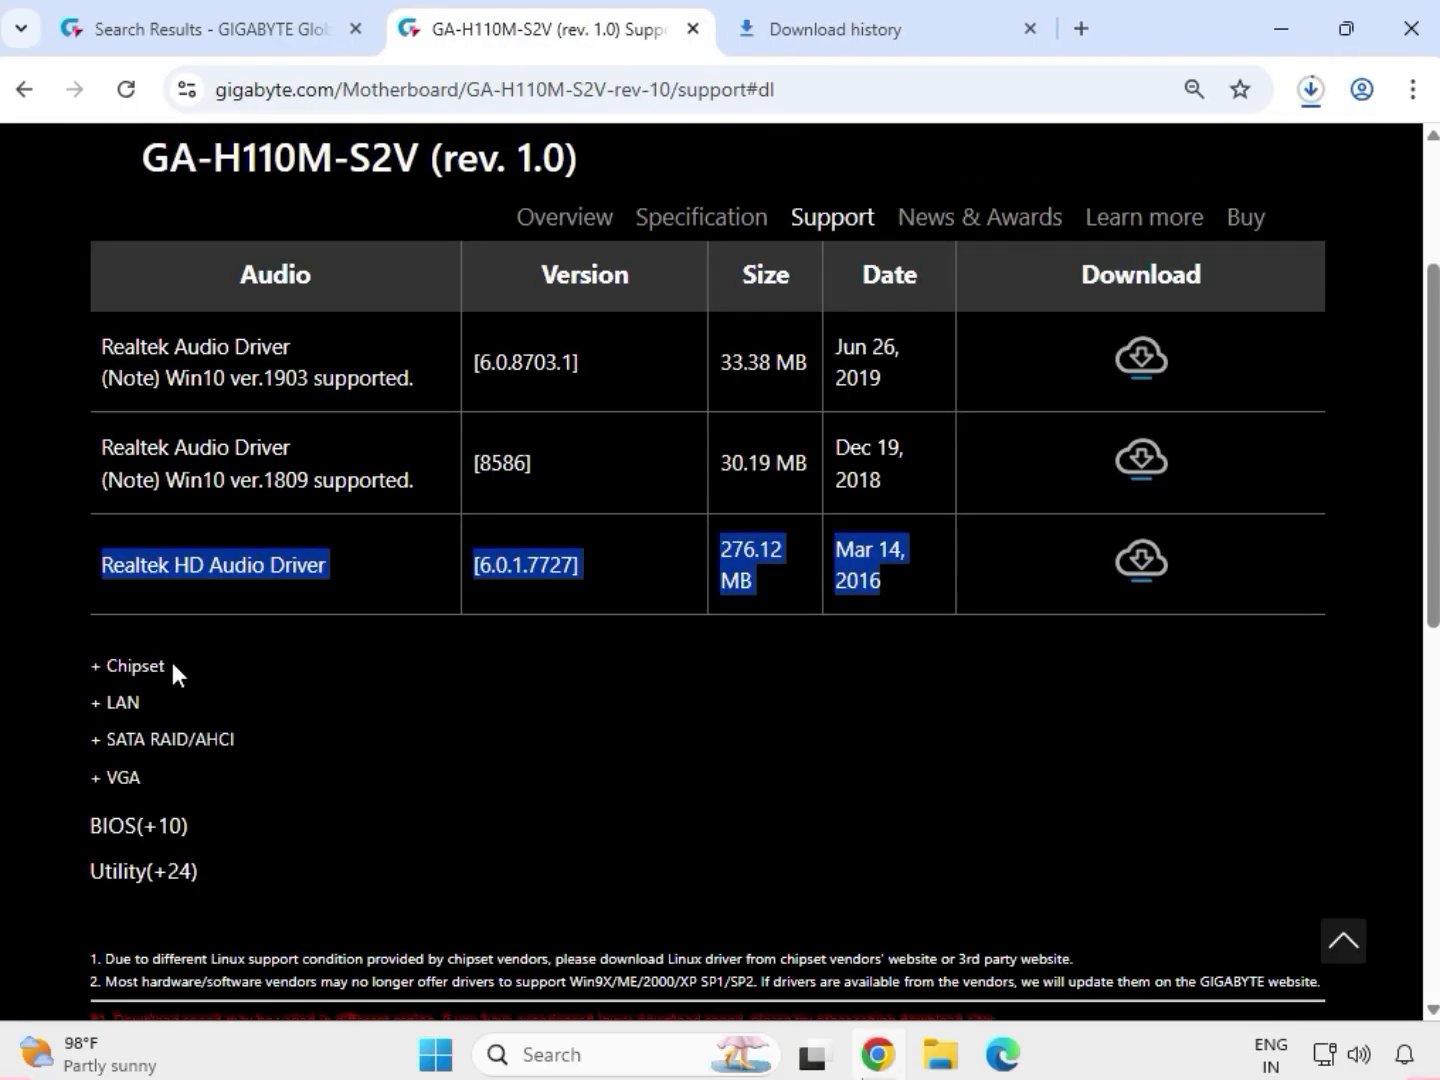
{"action": "double_click", "coordinate": [118, 666]}
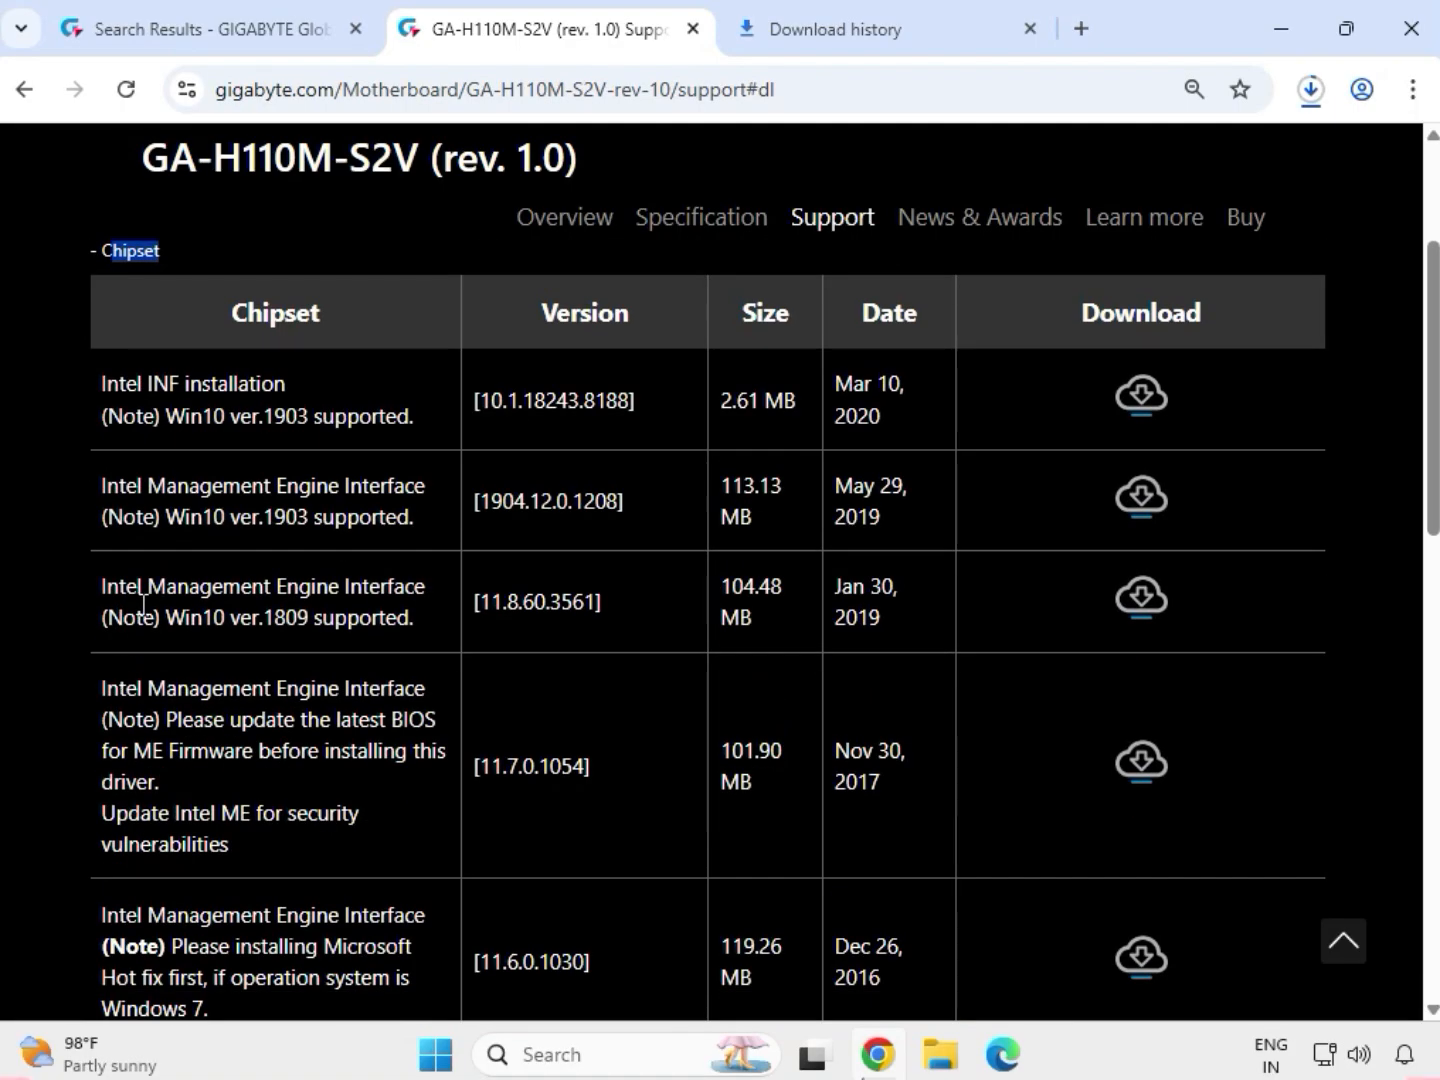
{"action": "left_click_drag", "start_coordinate": [86, 386], "coordinate": [1073, 397]}
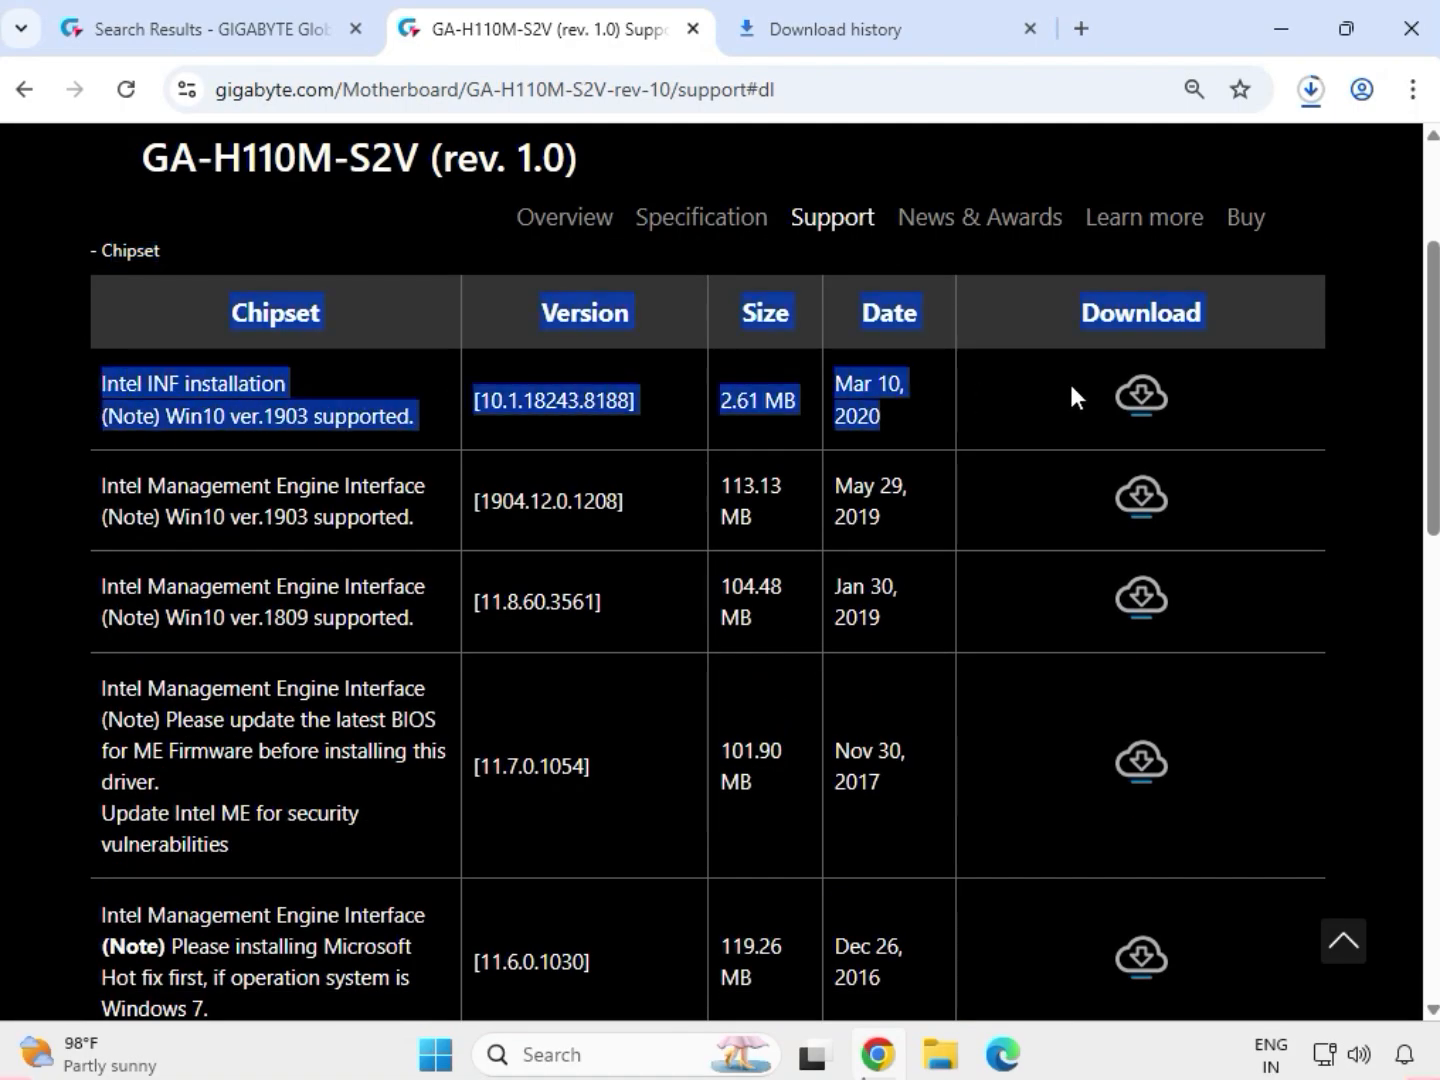
{"action": "left_click", "coordinate": [1139, 400]}
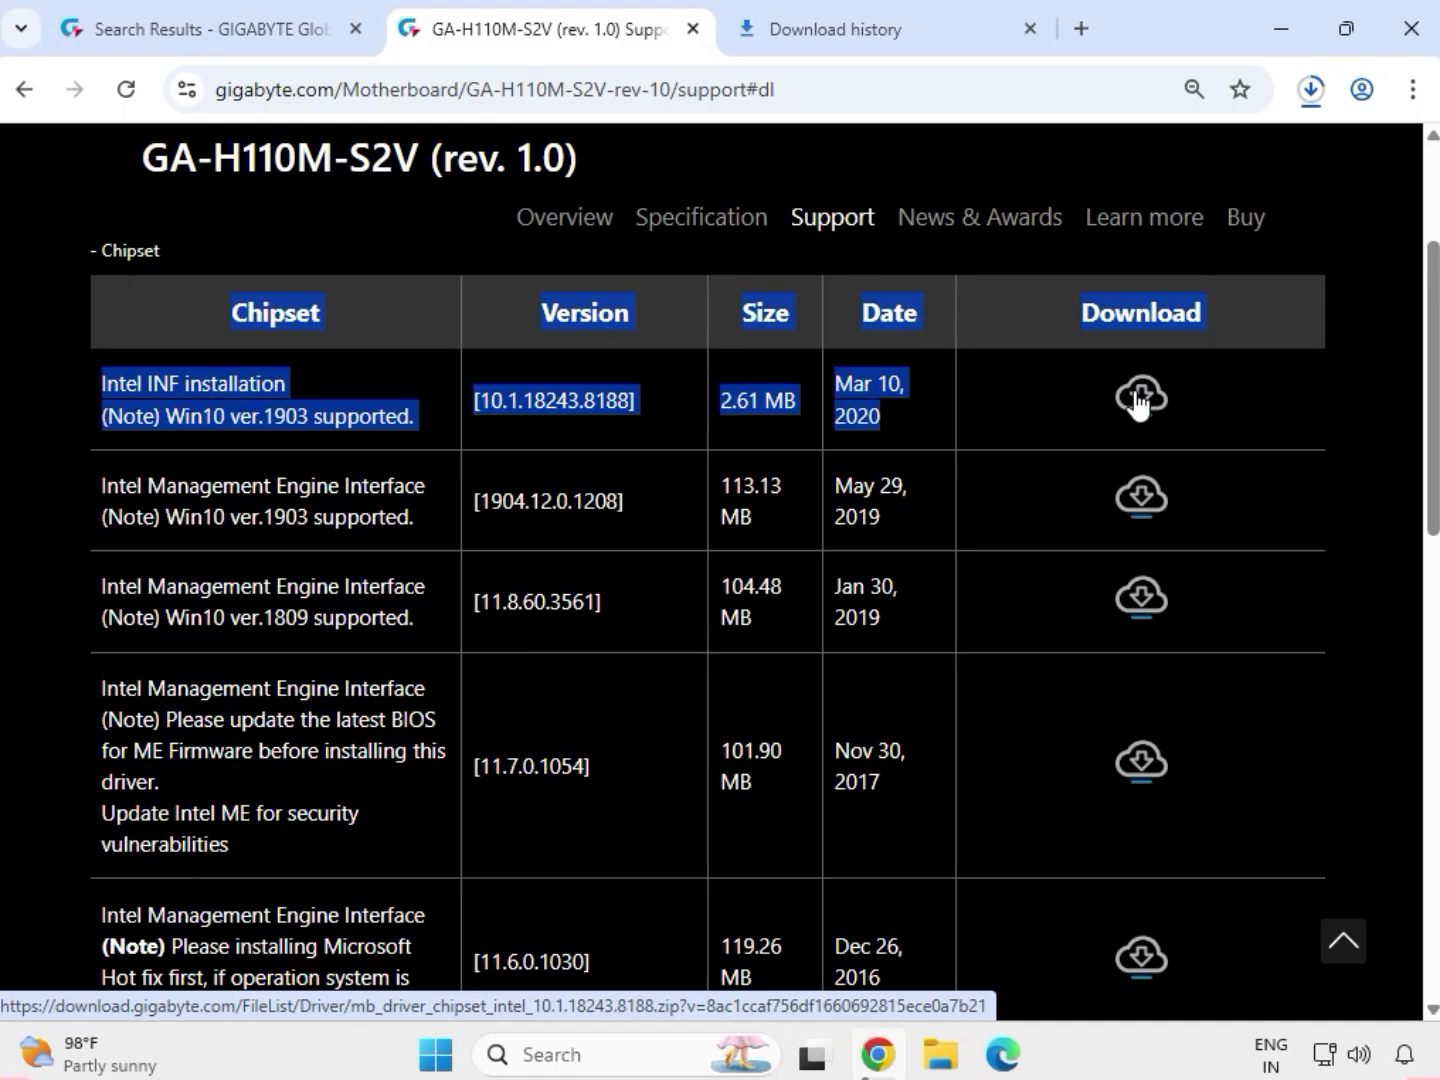
{"action": "left_click", "coordinate": [1358, 455]}
Expand the LAN drivers and download the Realtek LAN Driver, version 10.006.1001.2015.
{"action": "scroll", "coordinate": [1262, 470], "scroll_direction": "down", "scroll_amount": 1}
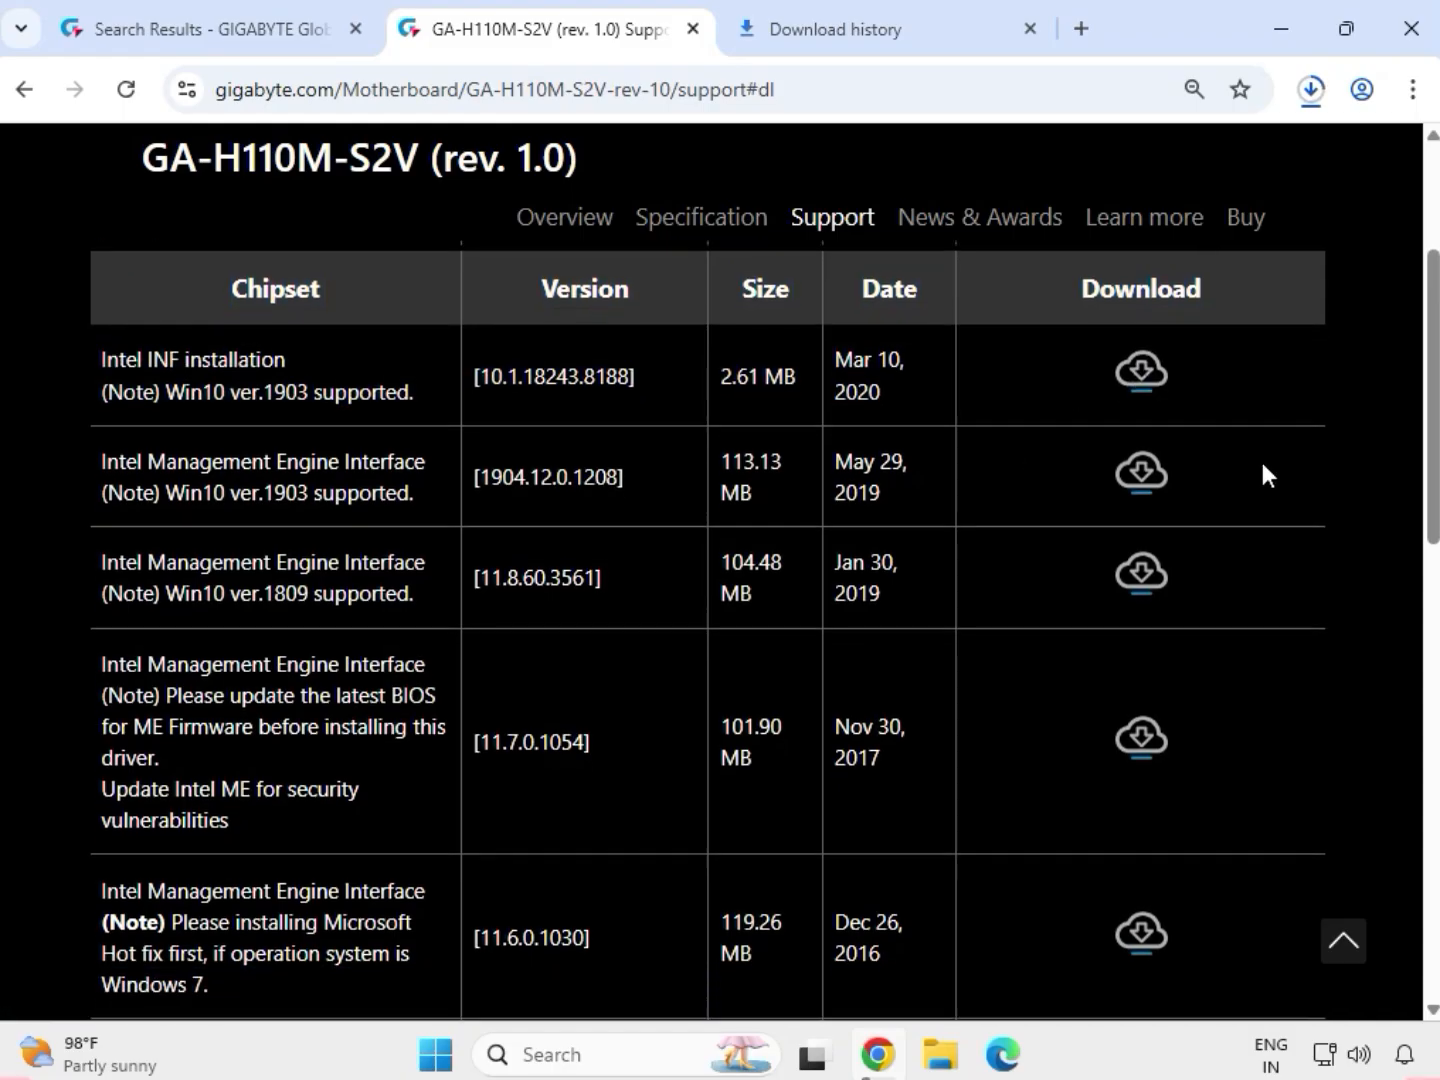
{"action": "scroll", "coordinate": [1262, 471], "scroll_direction": "down", "scroll_amount": 3}
{"action": "scroll", "coordinate": [200, 828], "scroll_direction": "down", "scroll_amount": 2}
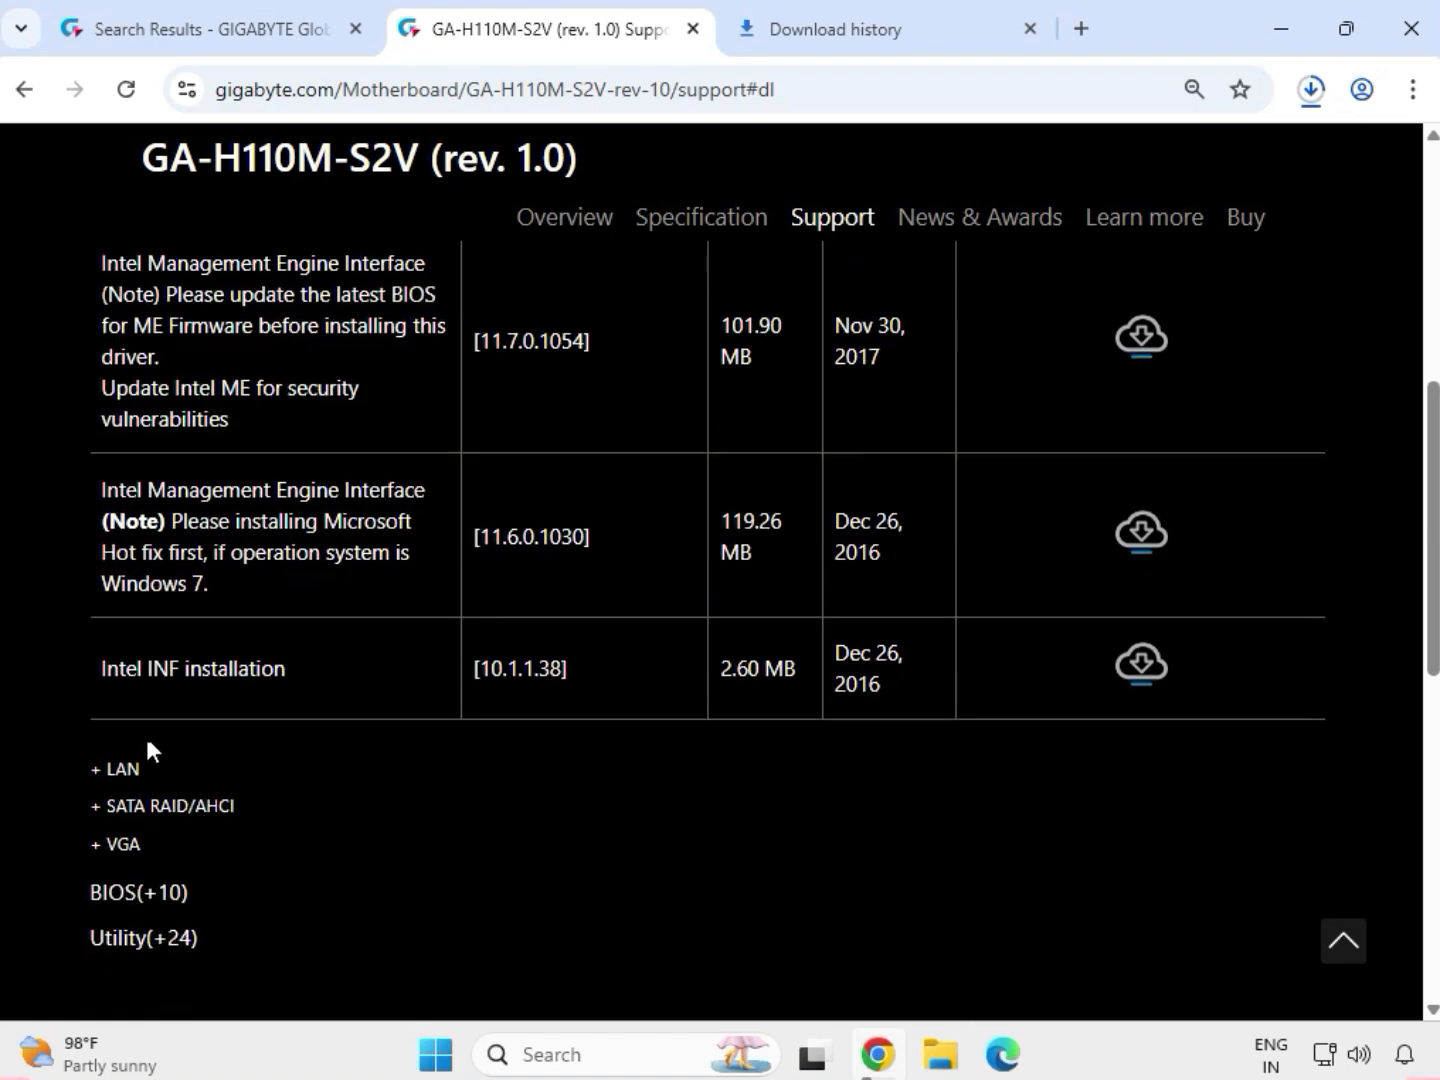
{"action": "left_click", "coordinate": [98, 774]}
{"action": "scroll", "coordinate": [148, 699], "scroll_direction": "up", "scroll_amount": 1}
{"action": "scroll", "coordinate": [148, 698], "scroll_direction": "up", "scroll_amount": 2}
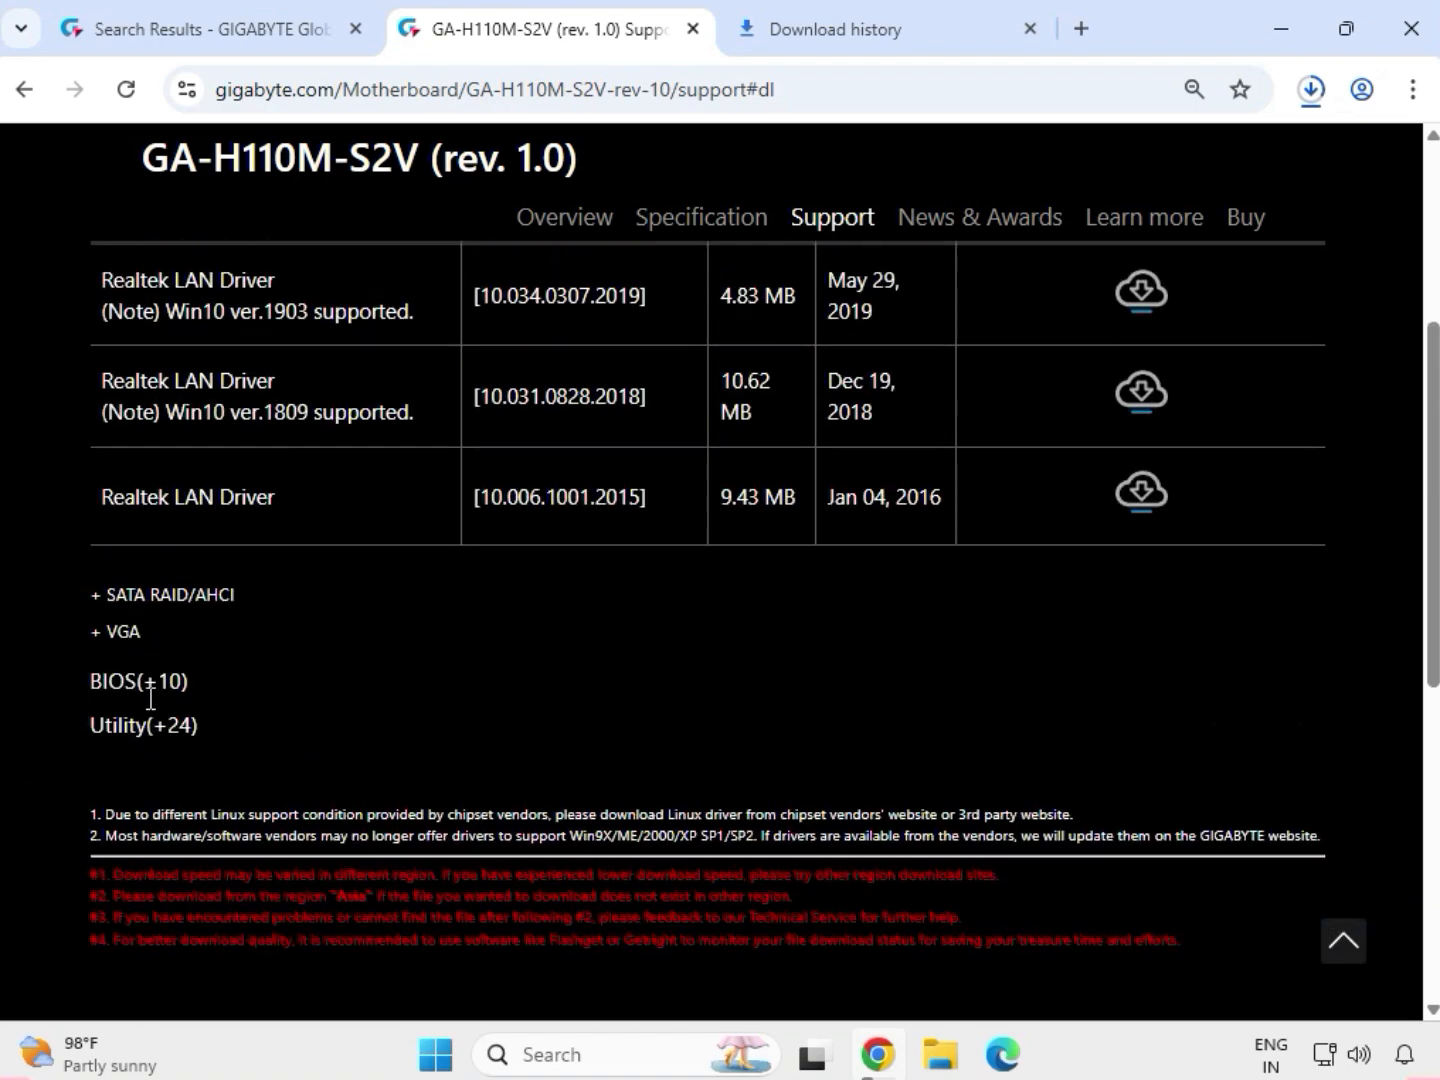
{"action": "scroll", "coordinate": [169, 557], "scroll_direction": "up", "scroll_amount": 2}
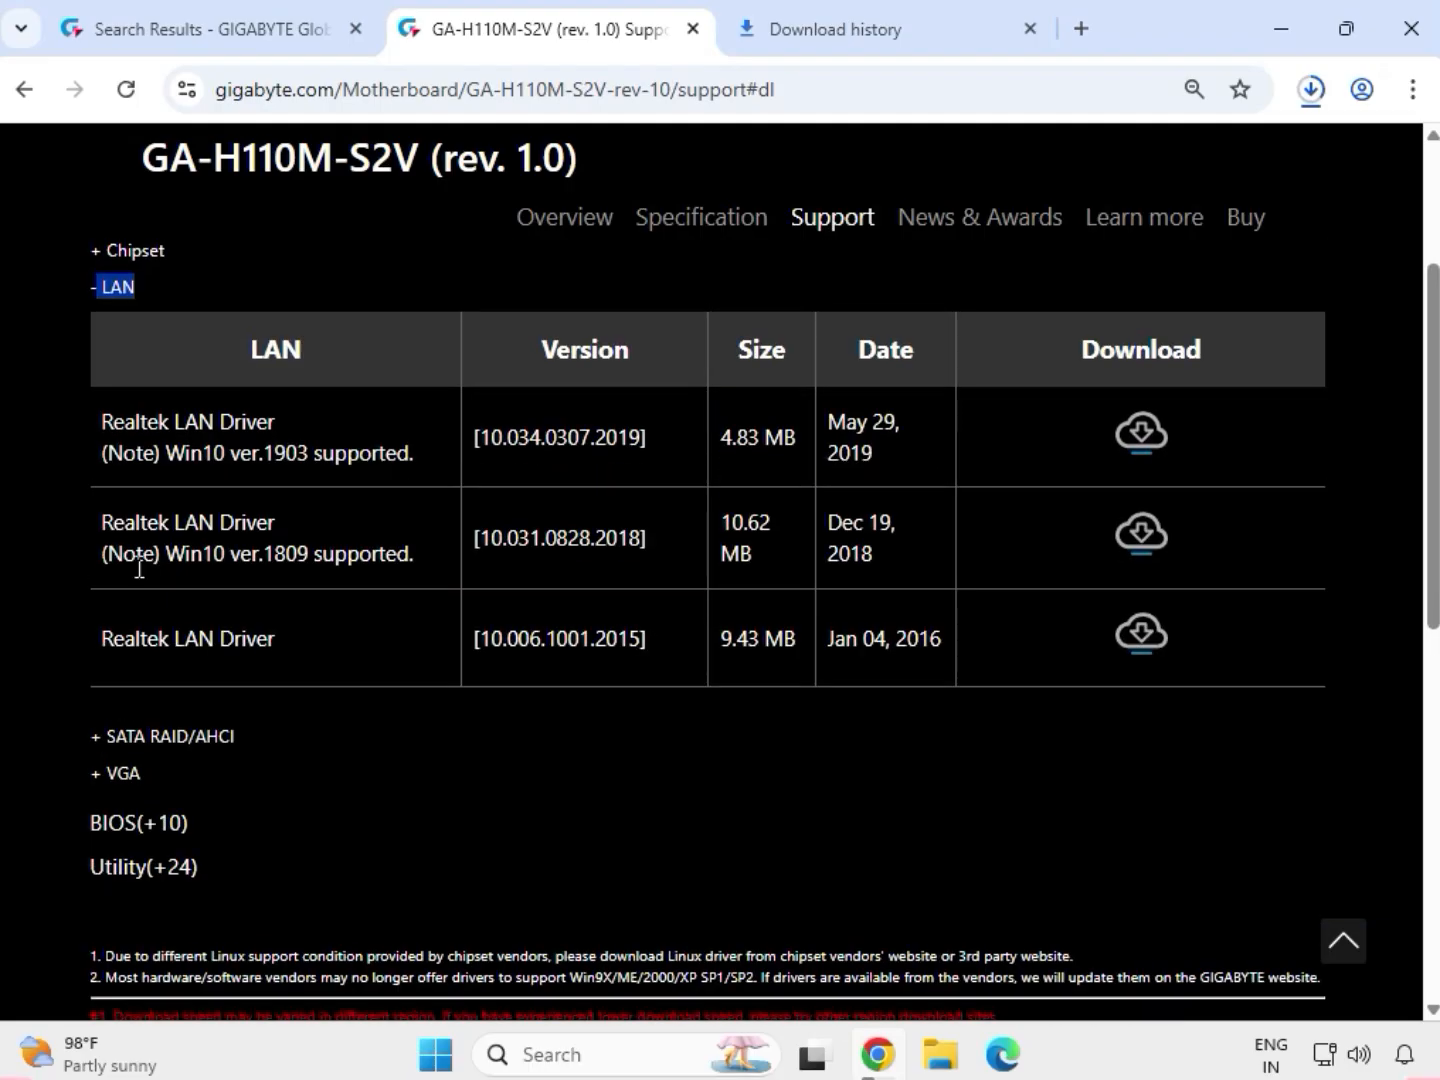
{"action": "left_click_drag", "start_coordinate": [126, 636], "coordinate": [1097, 651]}
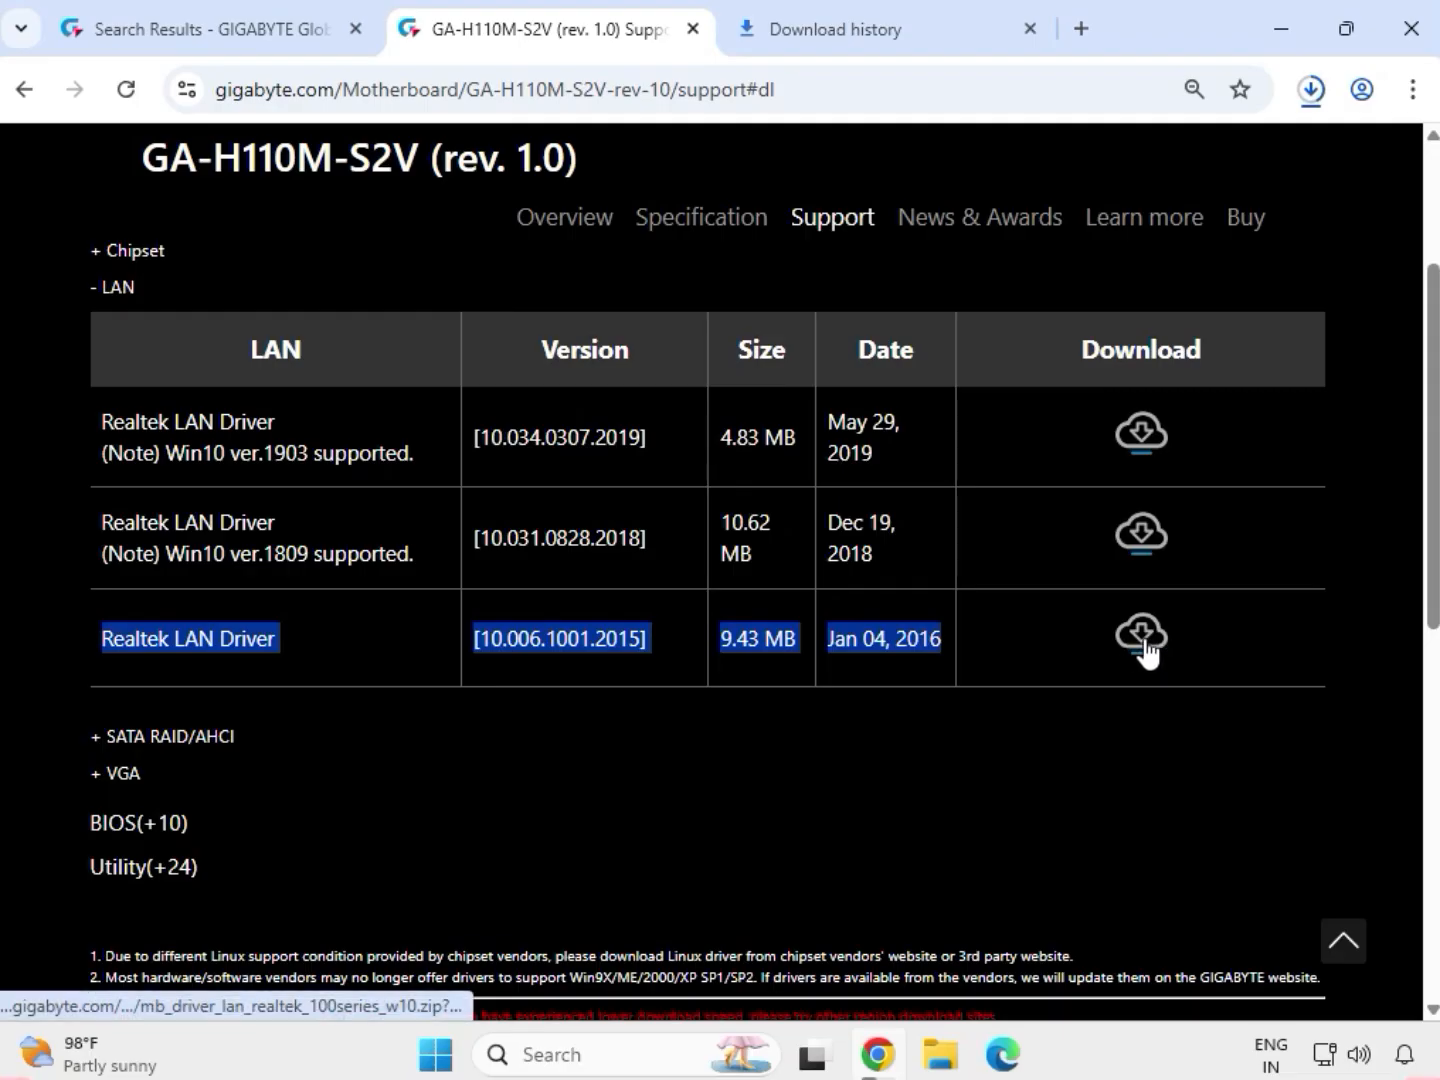
{"action": "left_click", "coordinate": [1140, 640]}
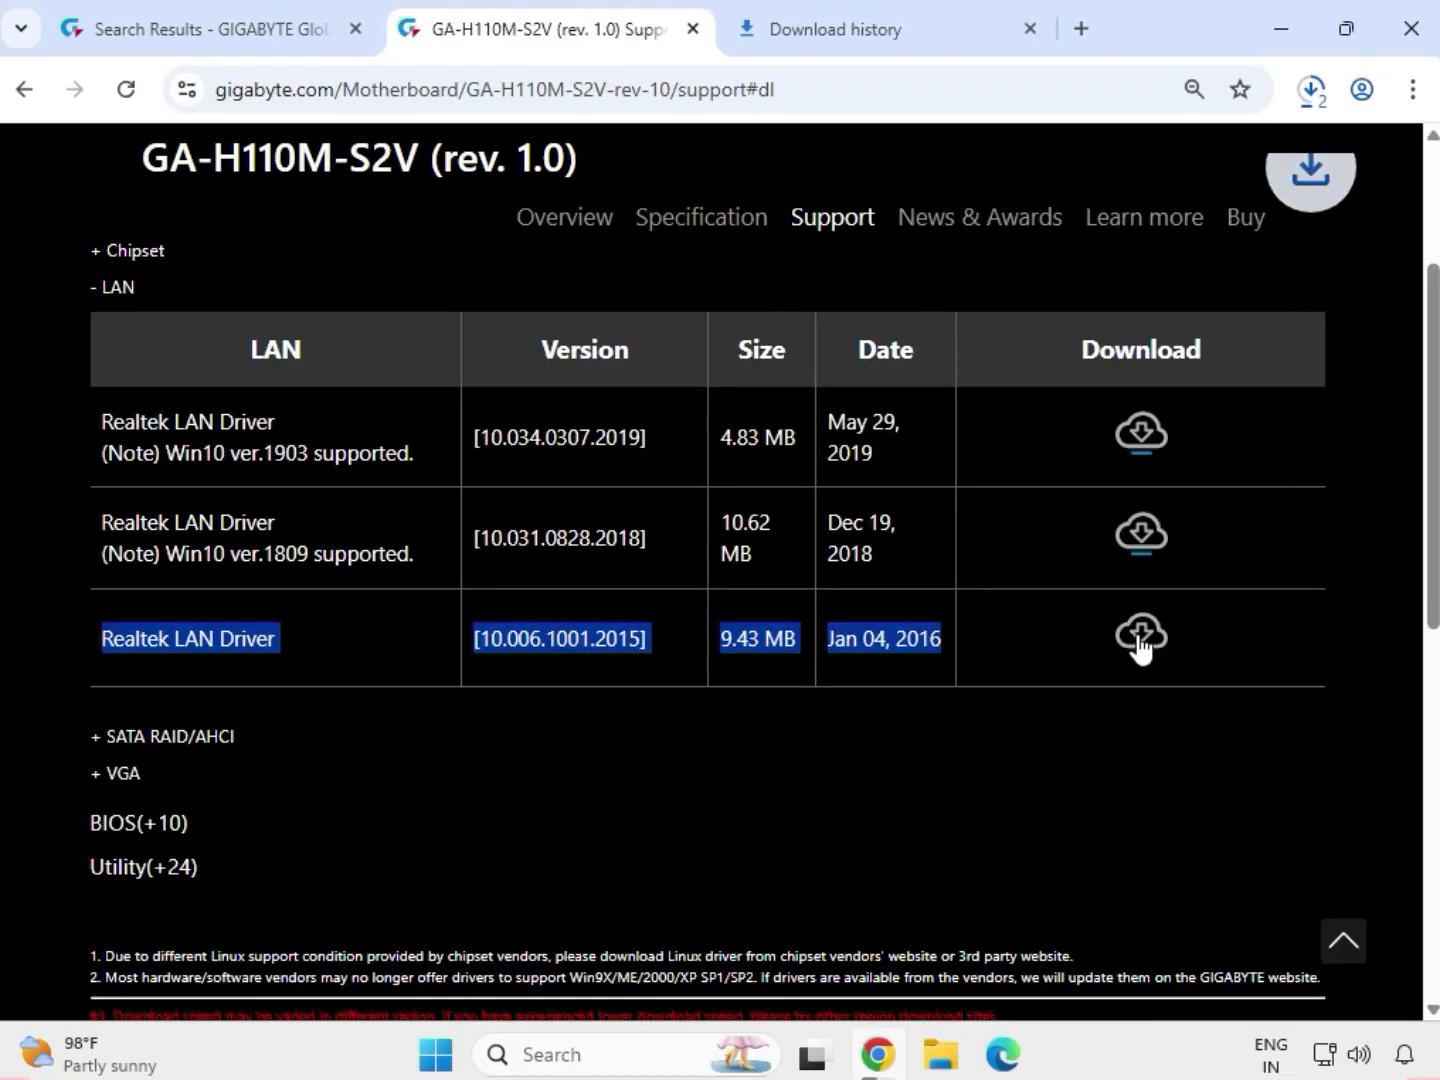
Expand the VGA drivers and download the Intel VGA Driver, version 21.20.16.4550.
{"action": "left_click_drag", "start_coordinate": [172, 775], "coordinate": [108, 775]}
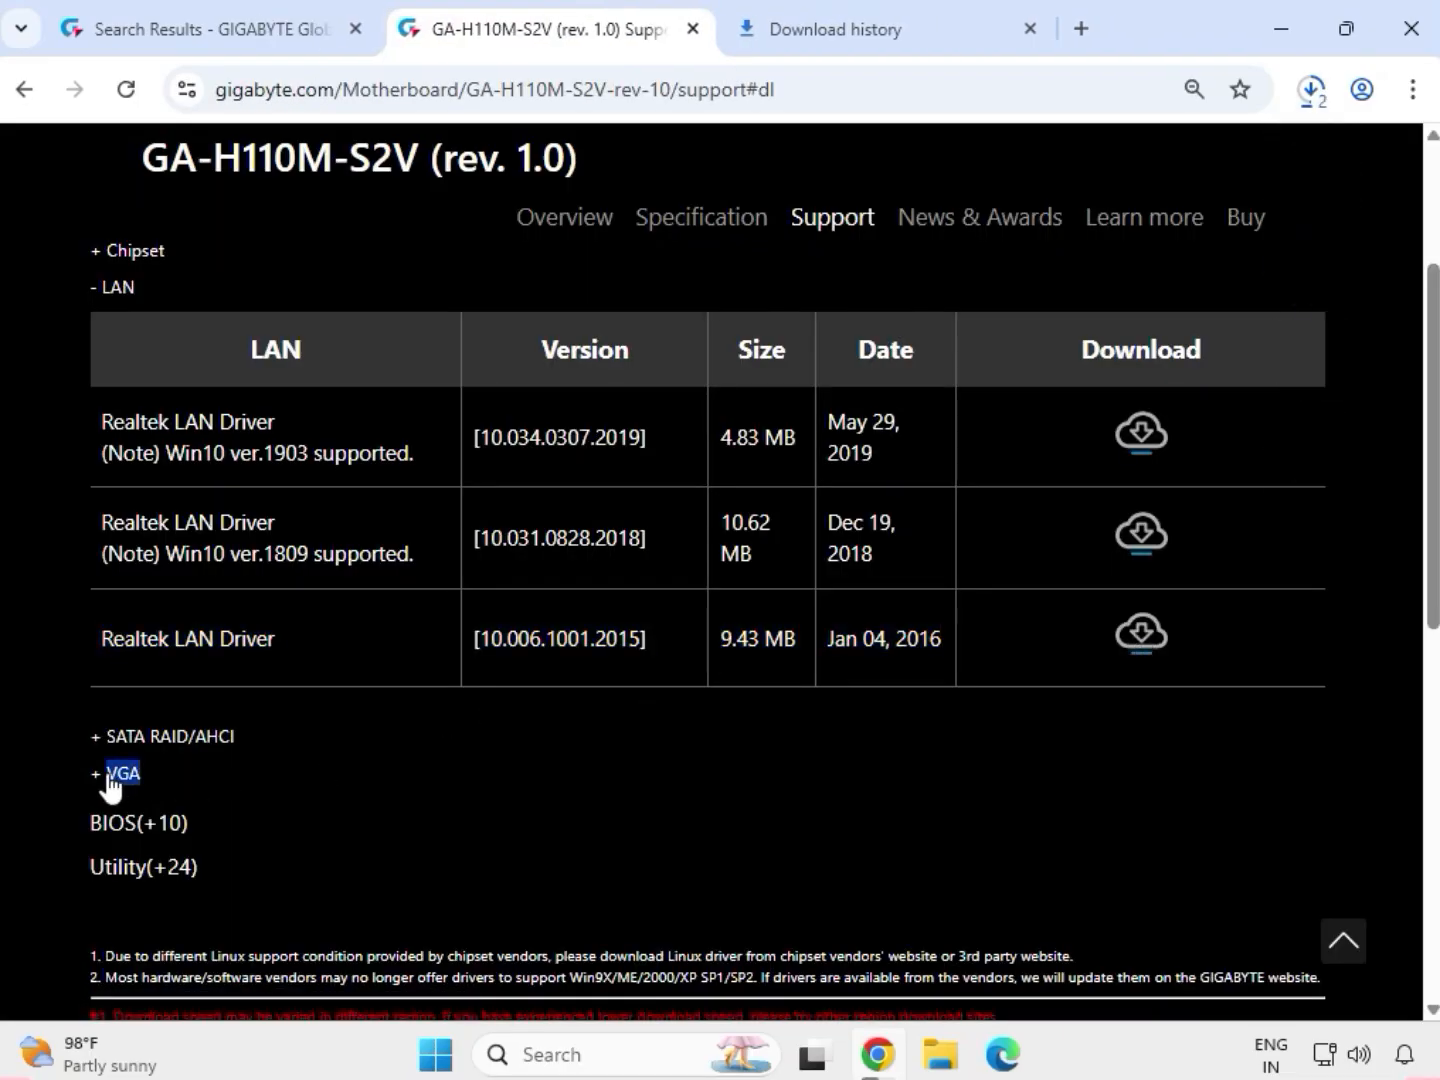
{"action": "left_click", "coordinate": [112, 776]}
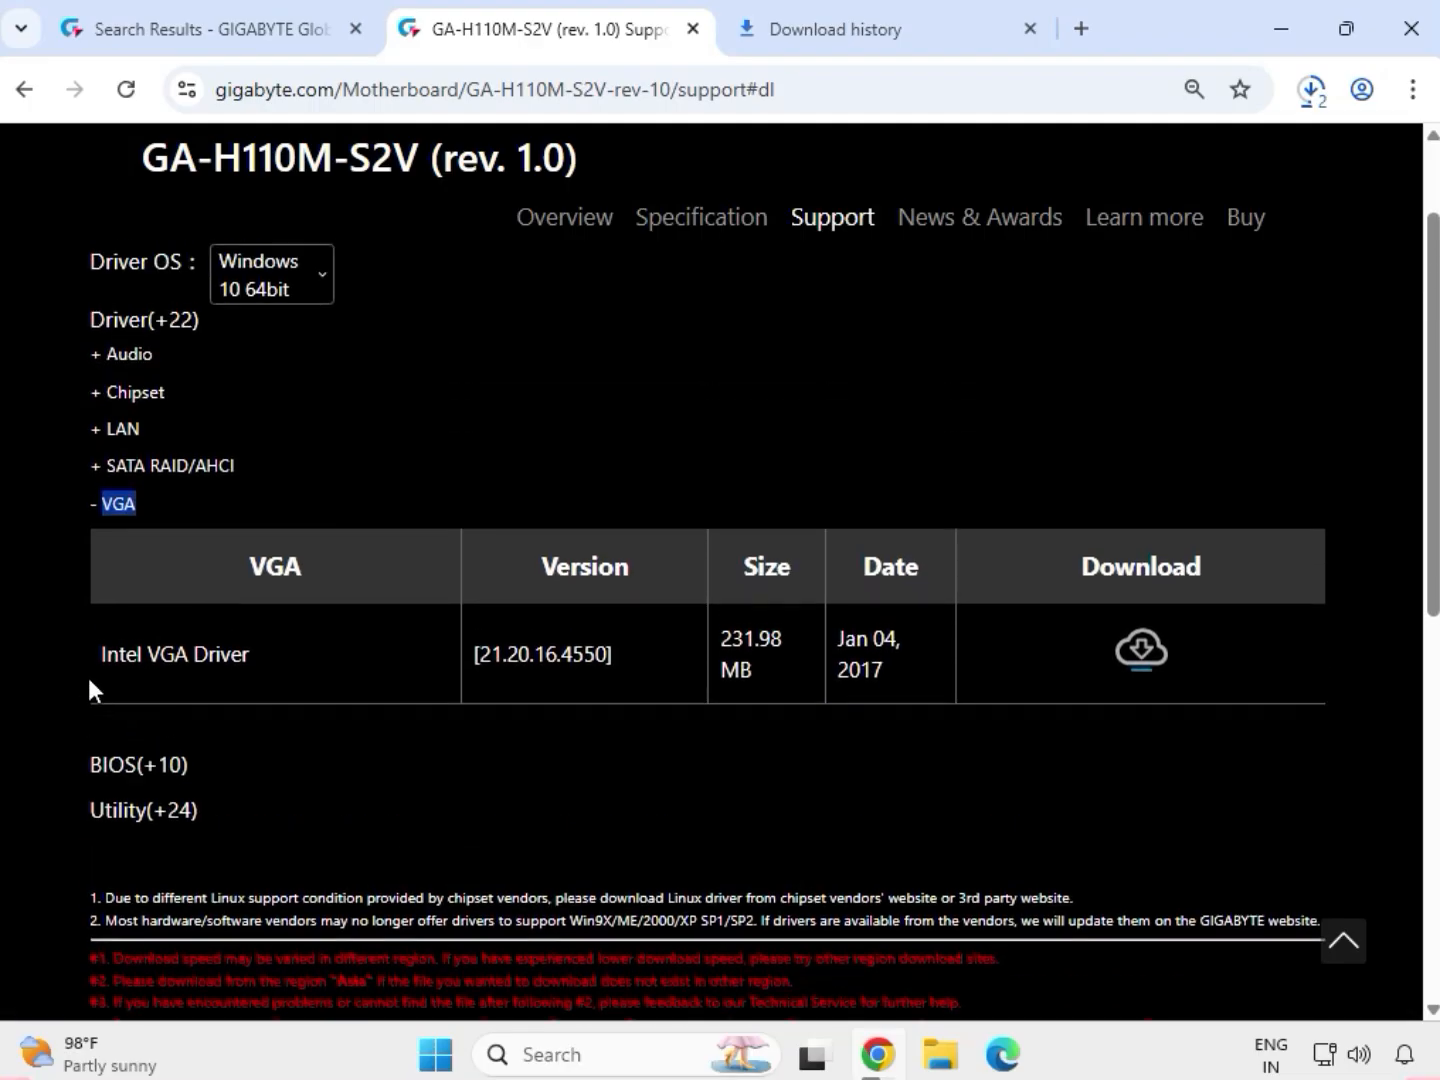
{"action": "left_click_drag", "start_coordinate": [99, 655], "coordinate": [861, 662]}
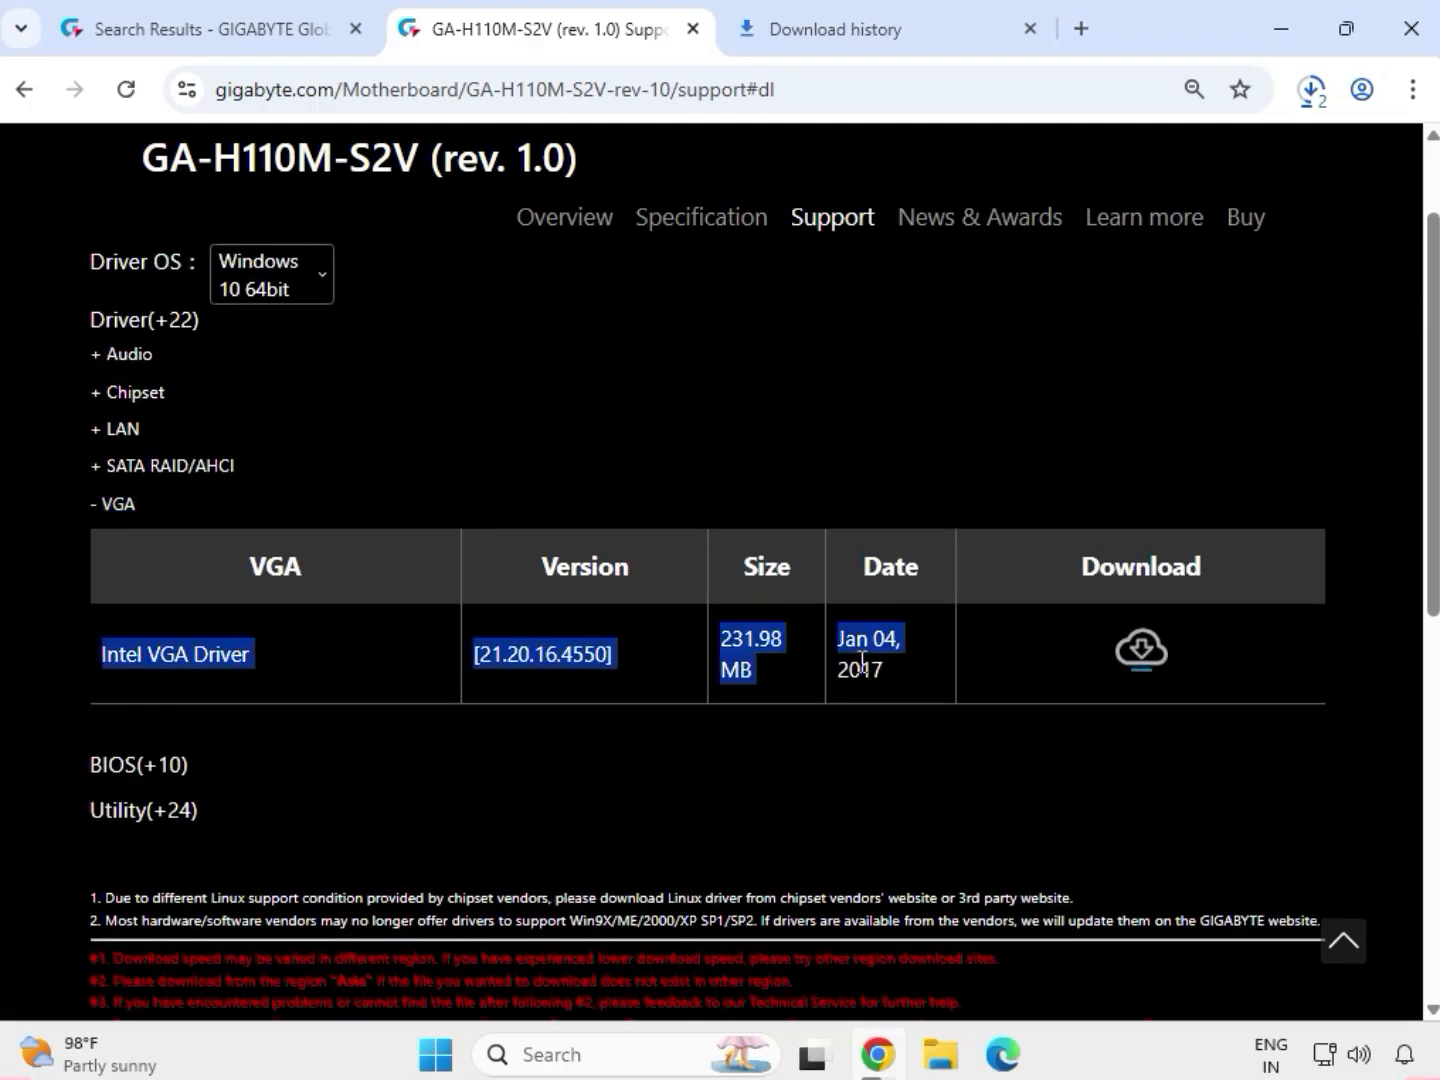
{"action": "left_click", "coordinate": [1148, 656]}
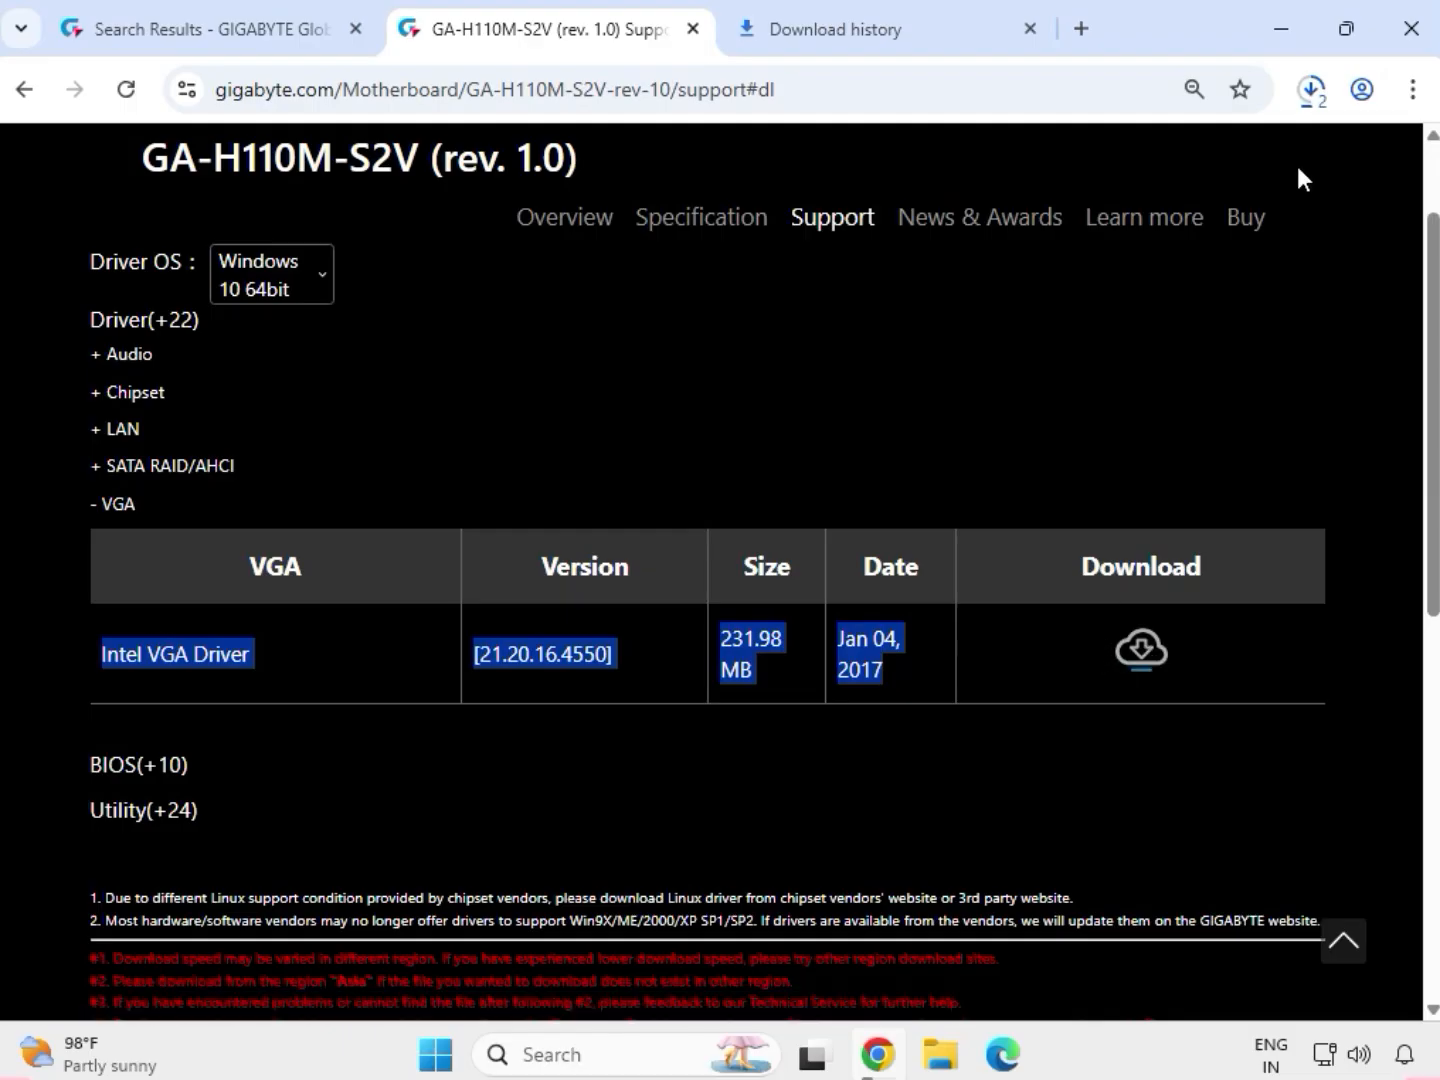
Show the downloaded LAN driver archive in its Downloads folder in File Explorer and select all the driver archives.
{"action": "left_click", "coordinate": [1310, 105]}
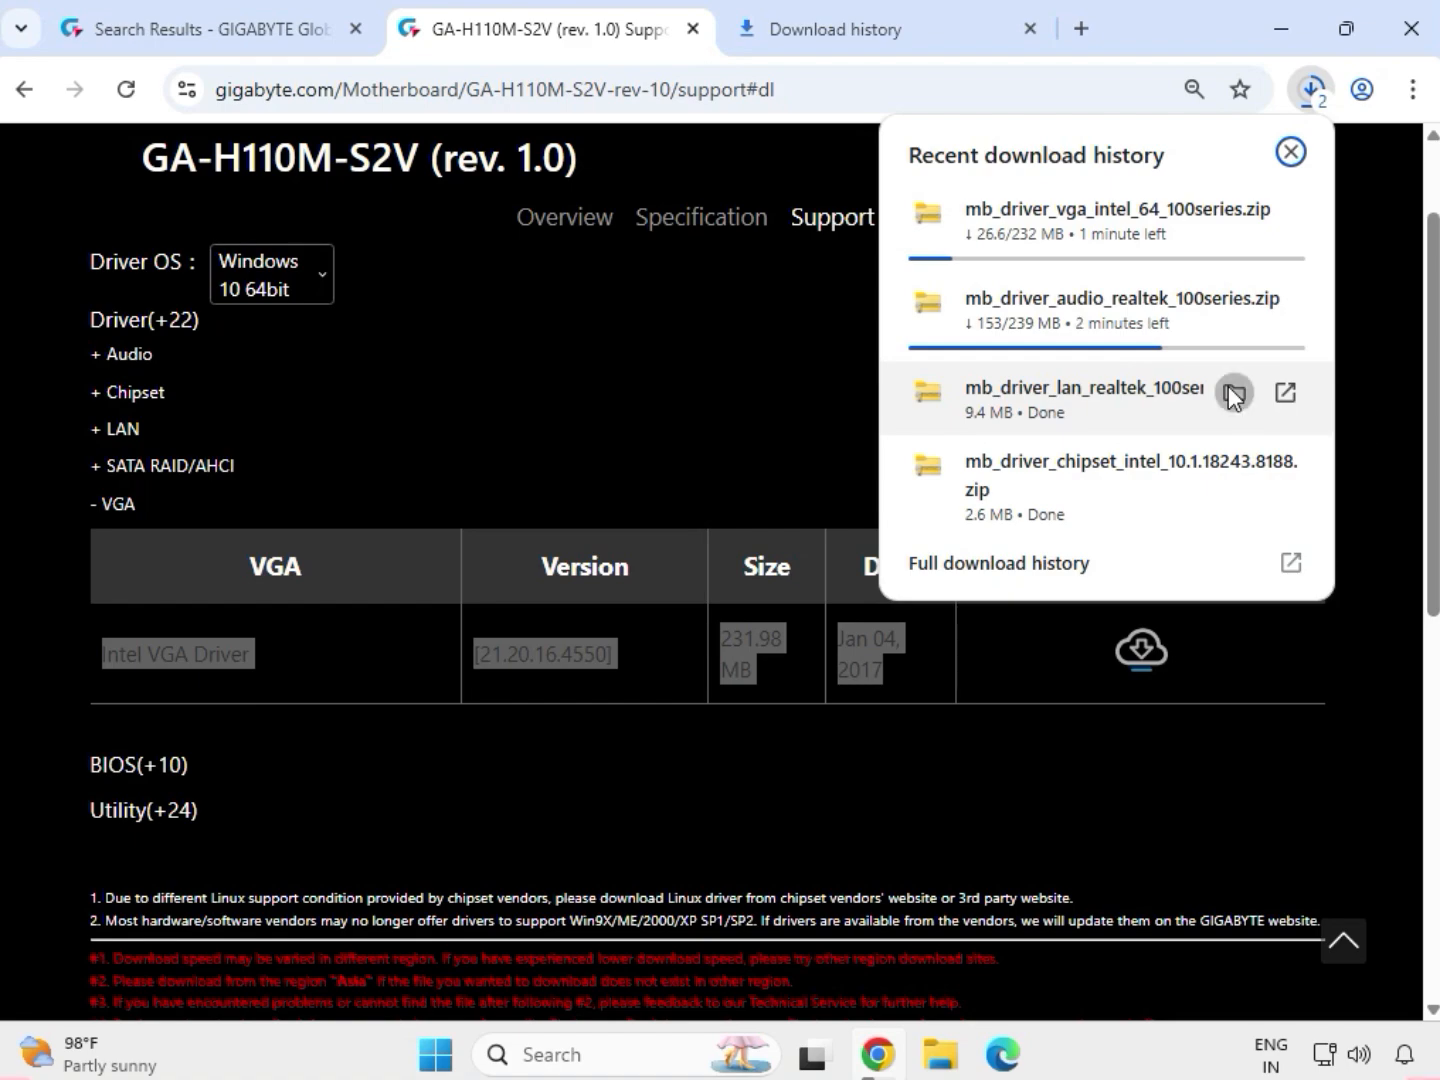
{"action": "left_click", "coordinate": [1233, 391]}
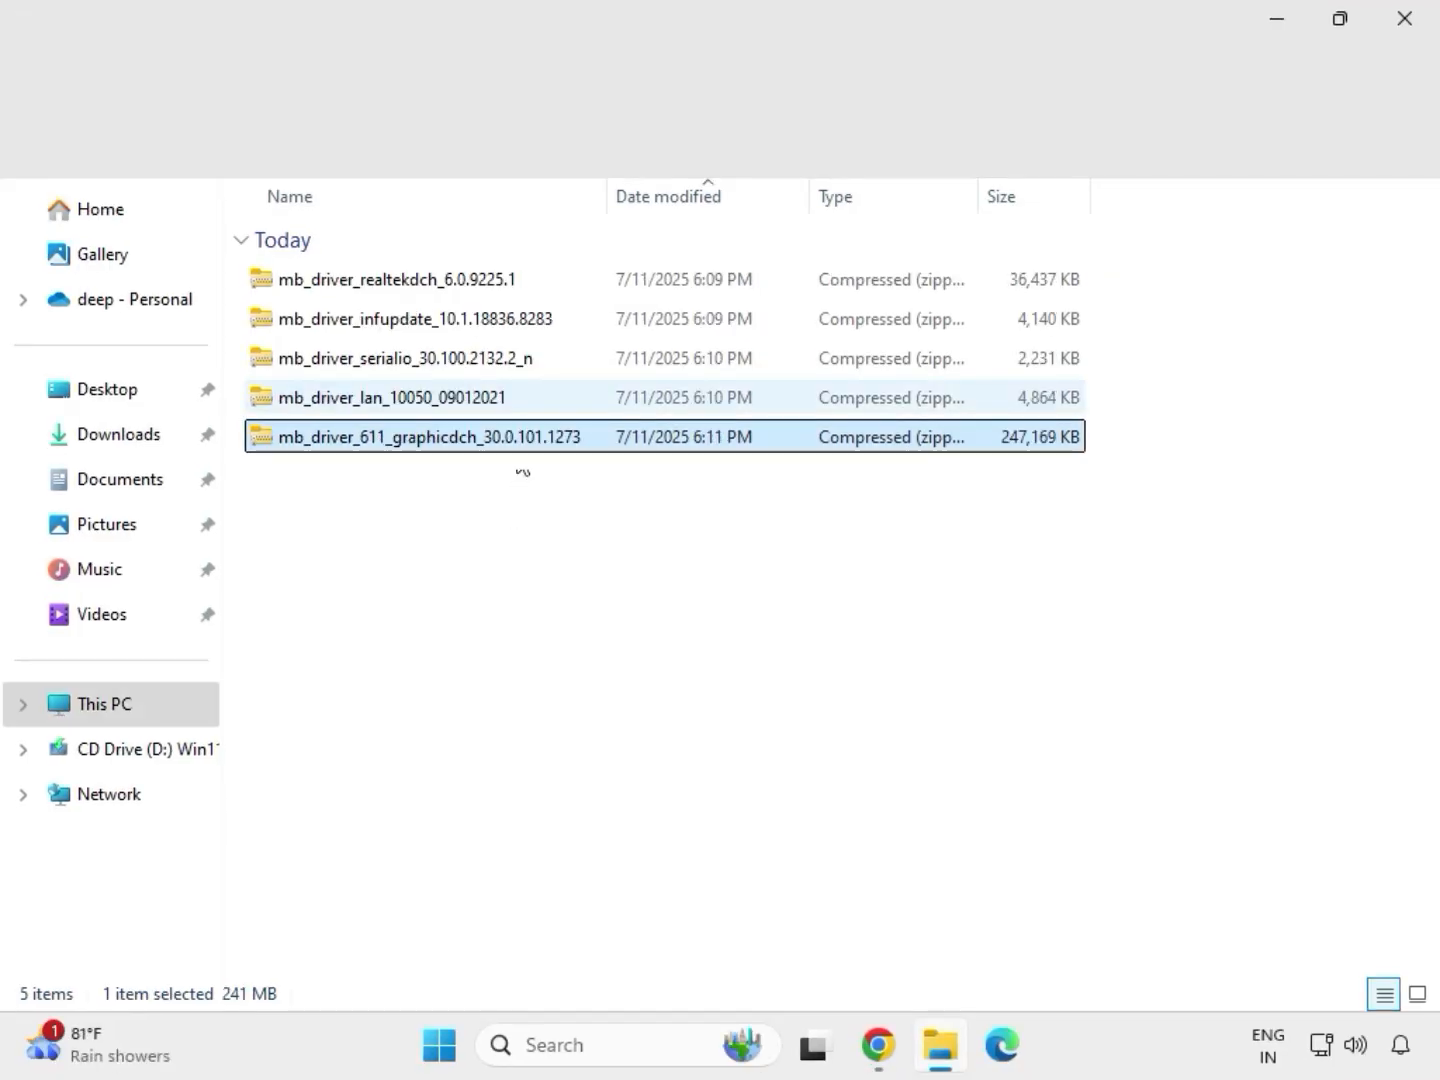
{"action": "left_click_drag", "start_coordinate": [522, 470], "coordinate": [446, 272]}
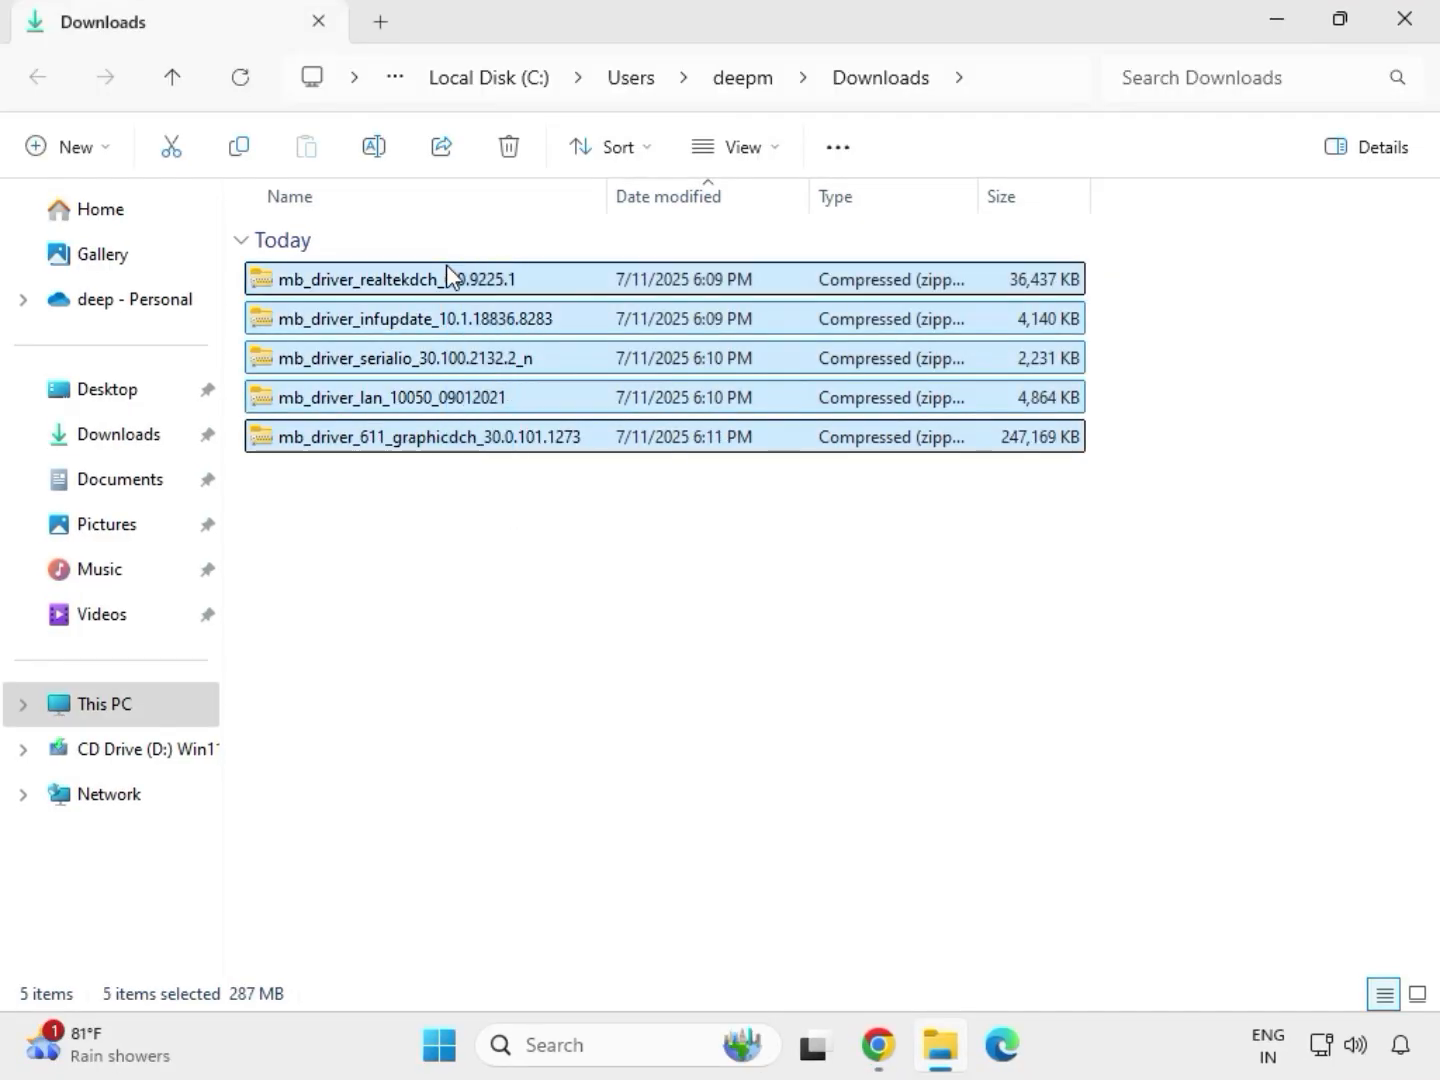
Extract the archive mb_driver_611_graphicdch_30.0.101.1273 to its default folder in Downloads and close the window showing the extracted files.
{"action": "left_click", "coordinate": [505, 443]}
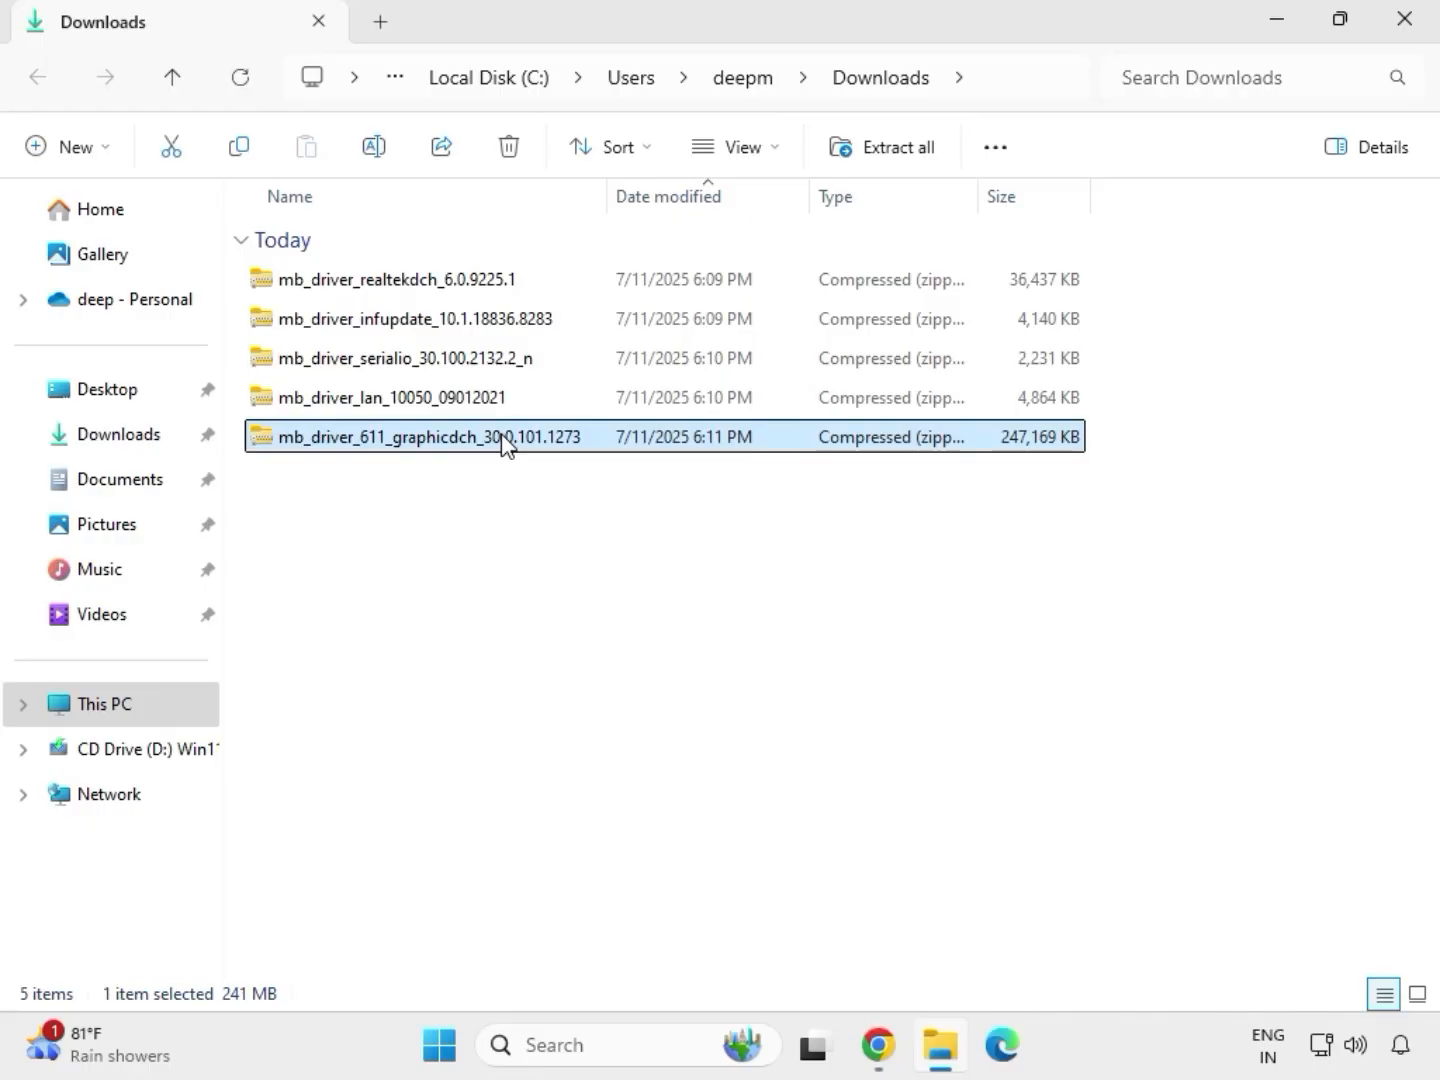
{"action": "right_click", "coordinate": [505, 444]}
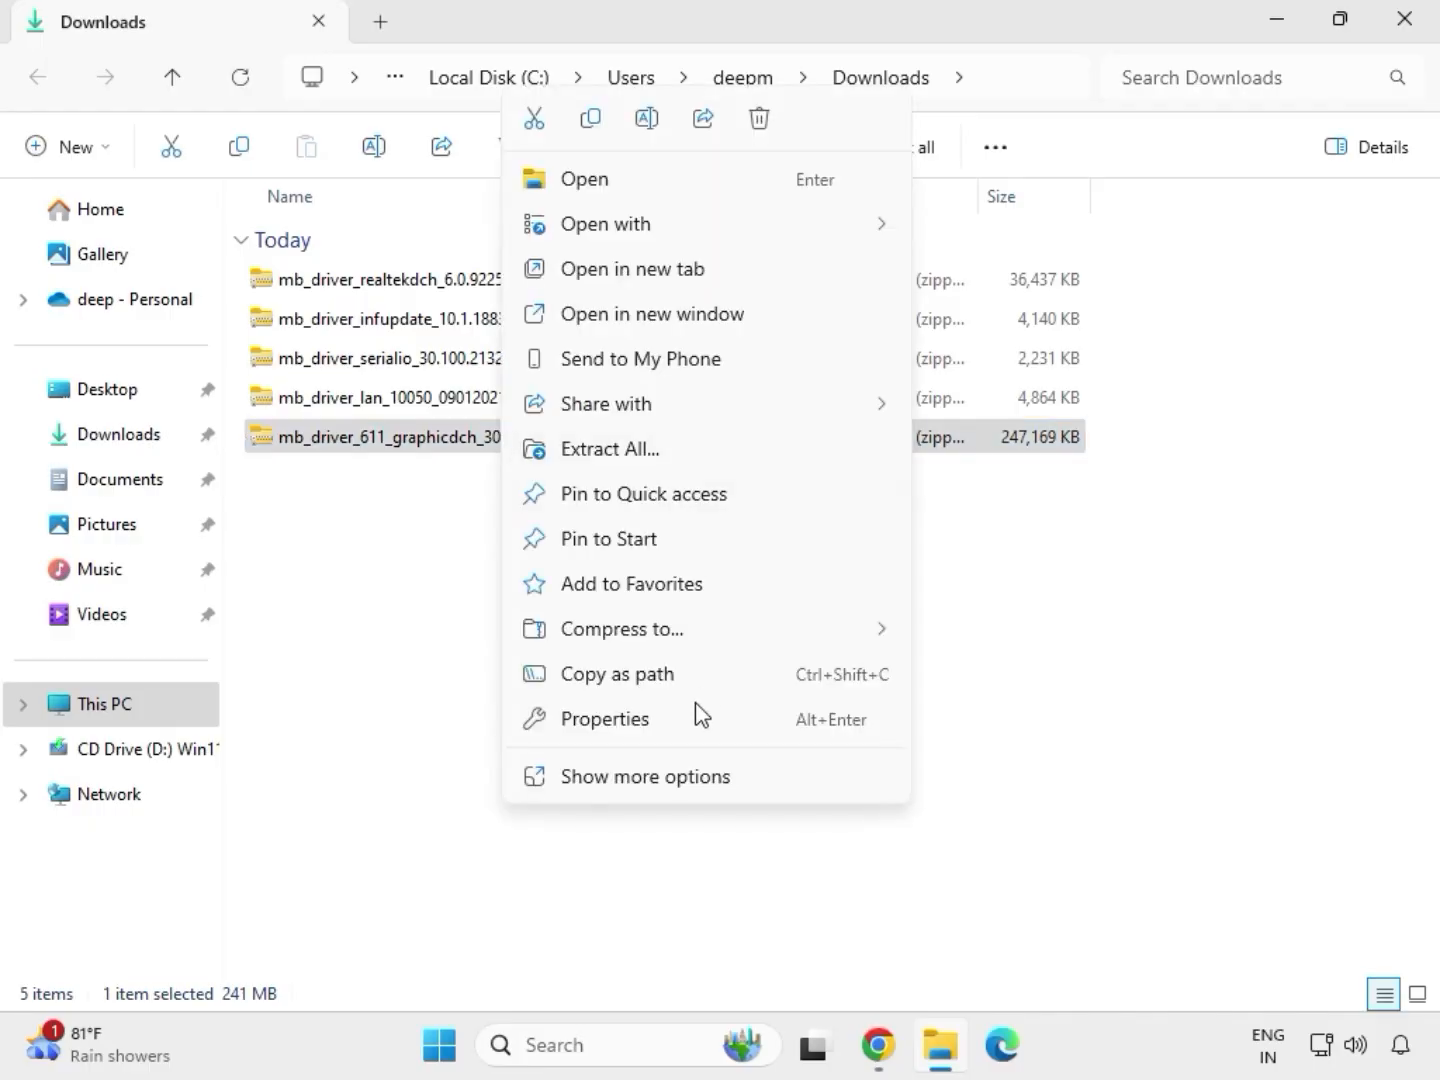
{"action": "left_click", "coordinate": [645, 780]}
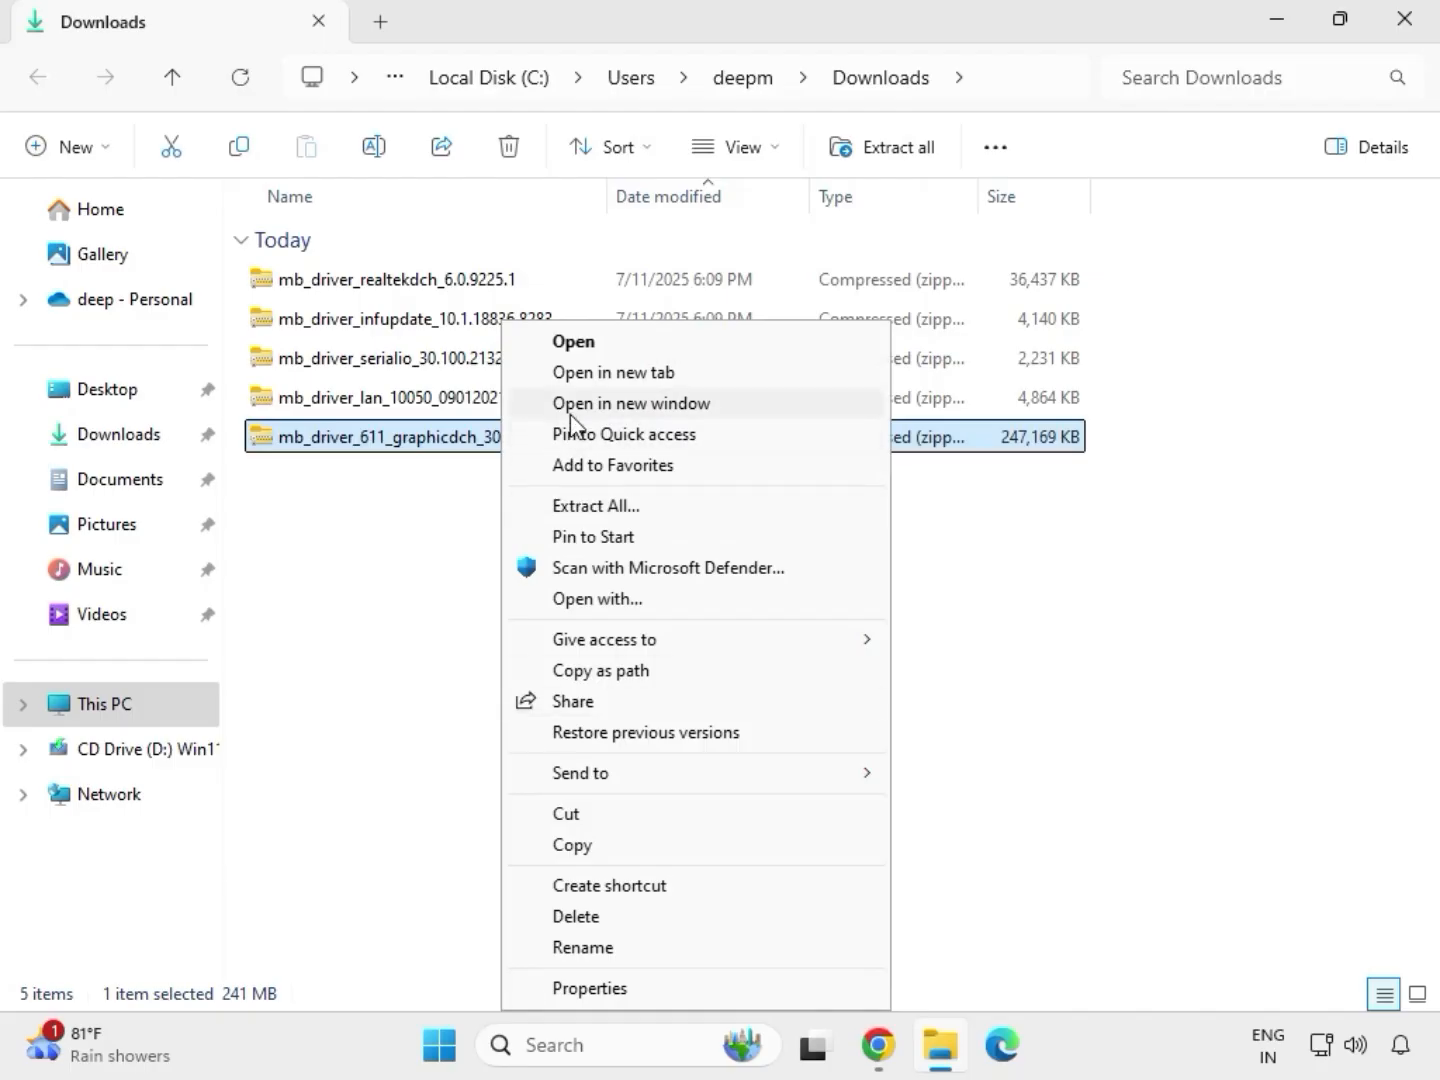
{"action": "left_click", "coordinate": [608, 509]}
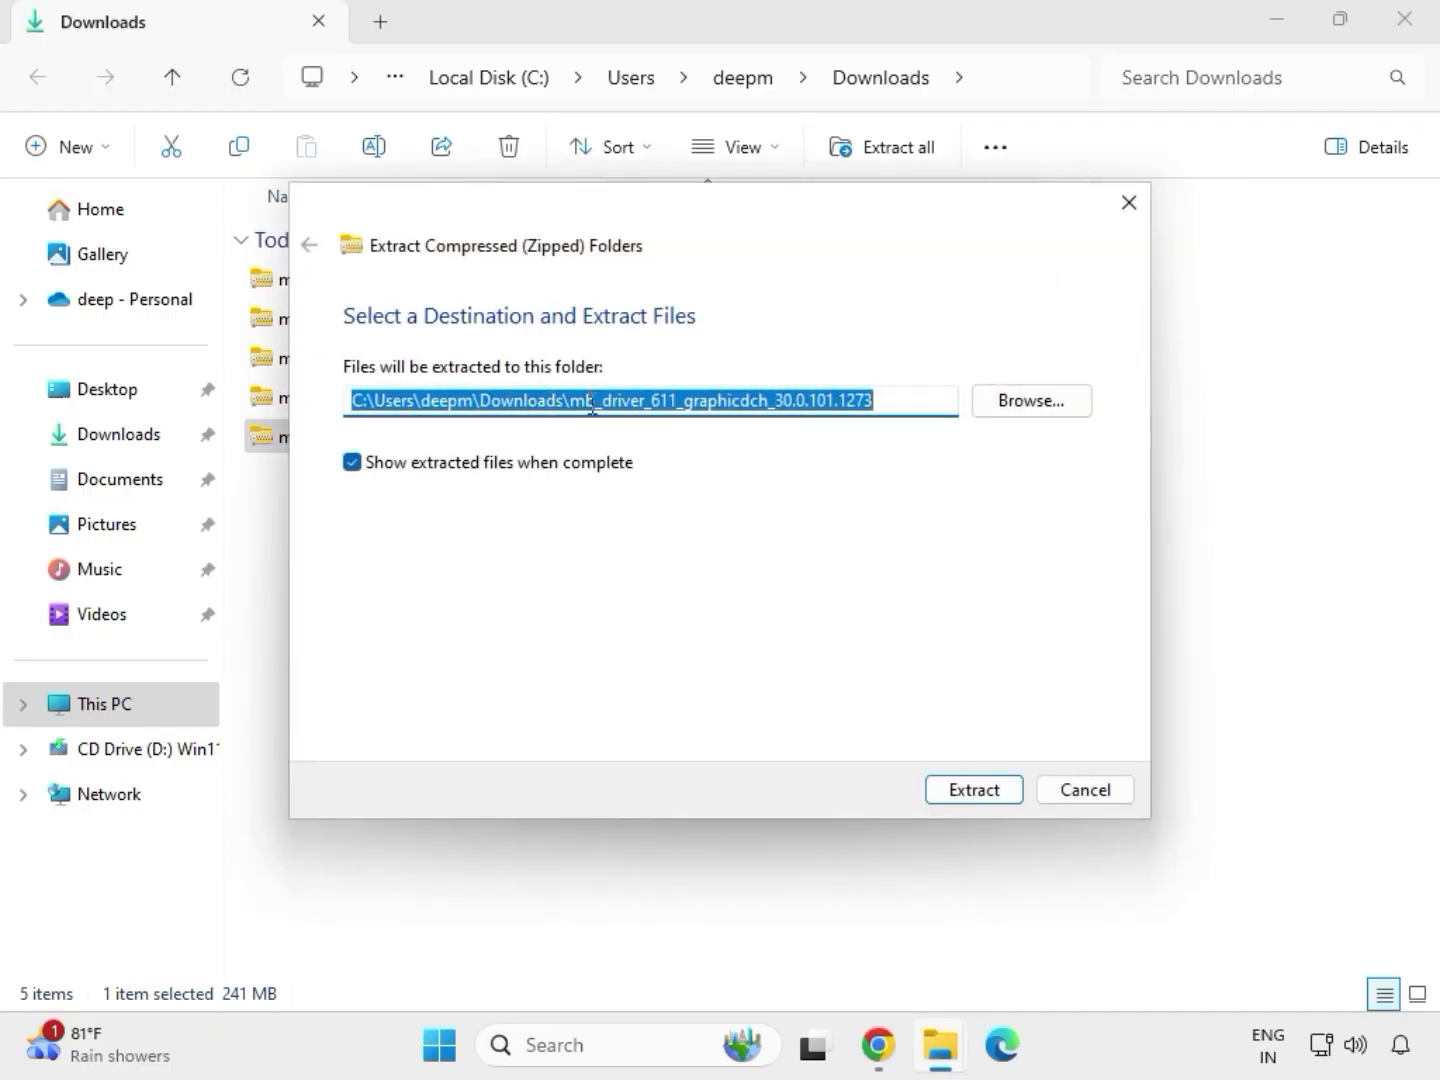
{"action": "left_click", "coordinate": [975, 789]}
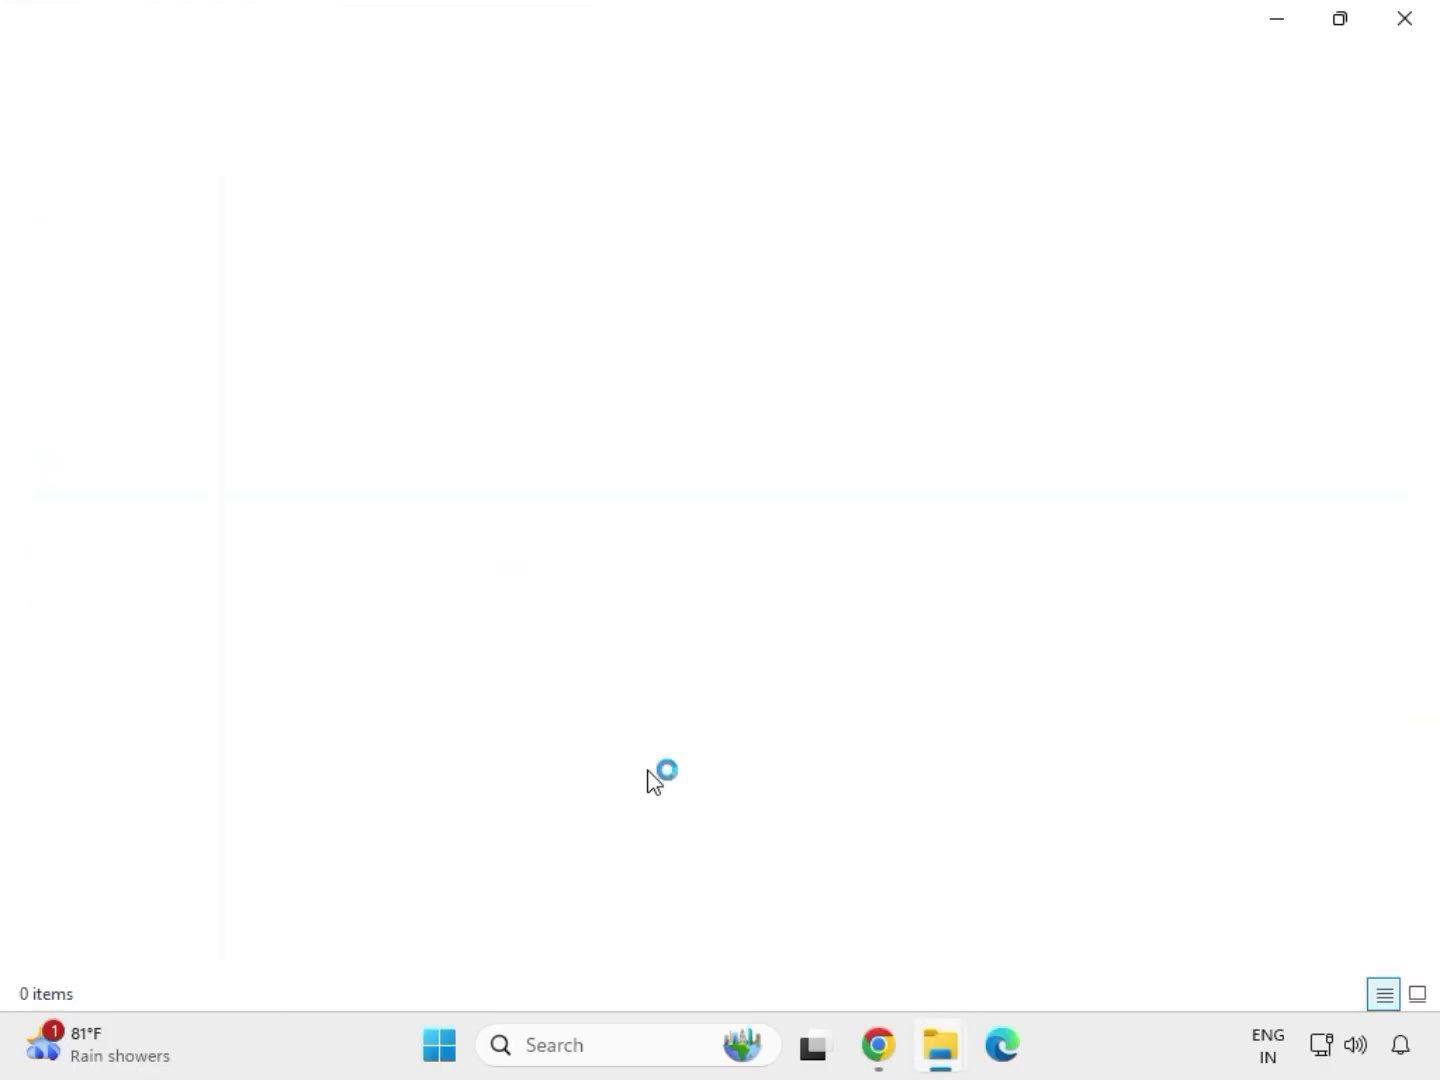
{"action": "left_click", "coordinate": [1404, 22]}
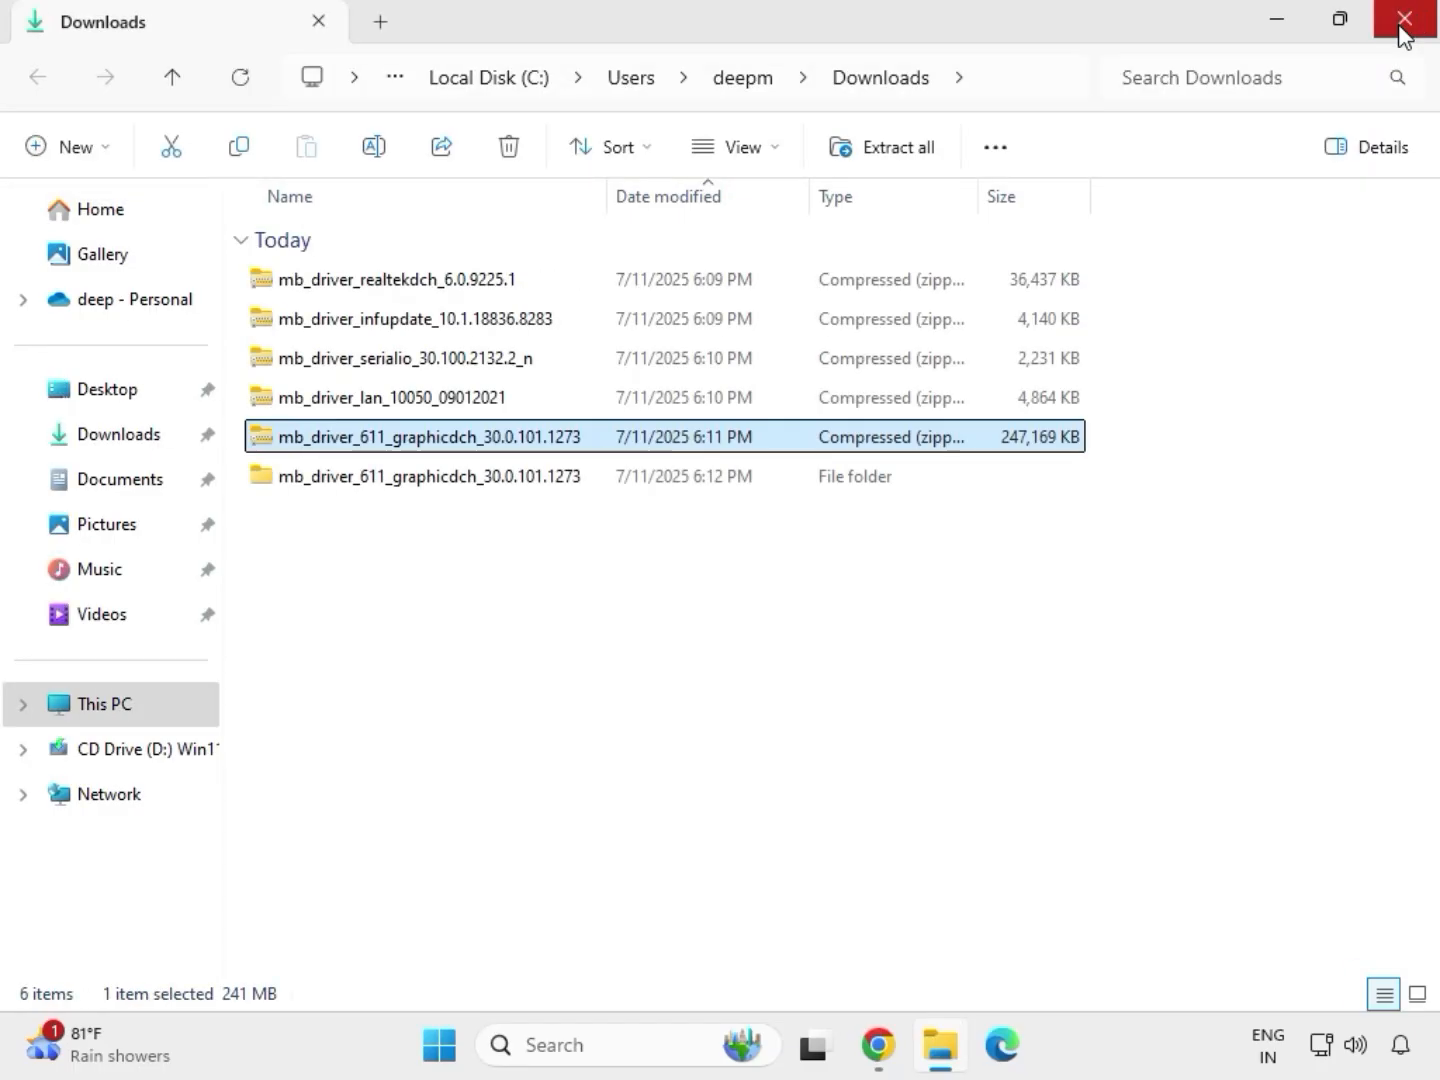
Extract the archive mb_driver_lan_10050_09012021 to its default folder in Downloads and close the window showing the extracted files.
{"action": "left_click", "coordinate": [362, 402]}
{"action": "right_click", "coordinate": [362, 403]}
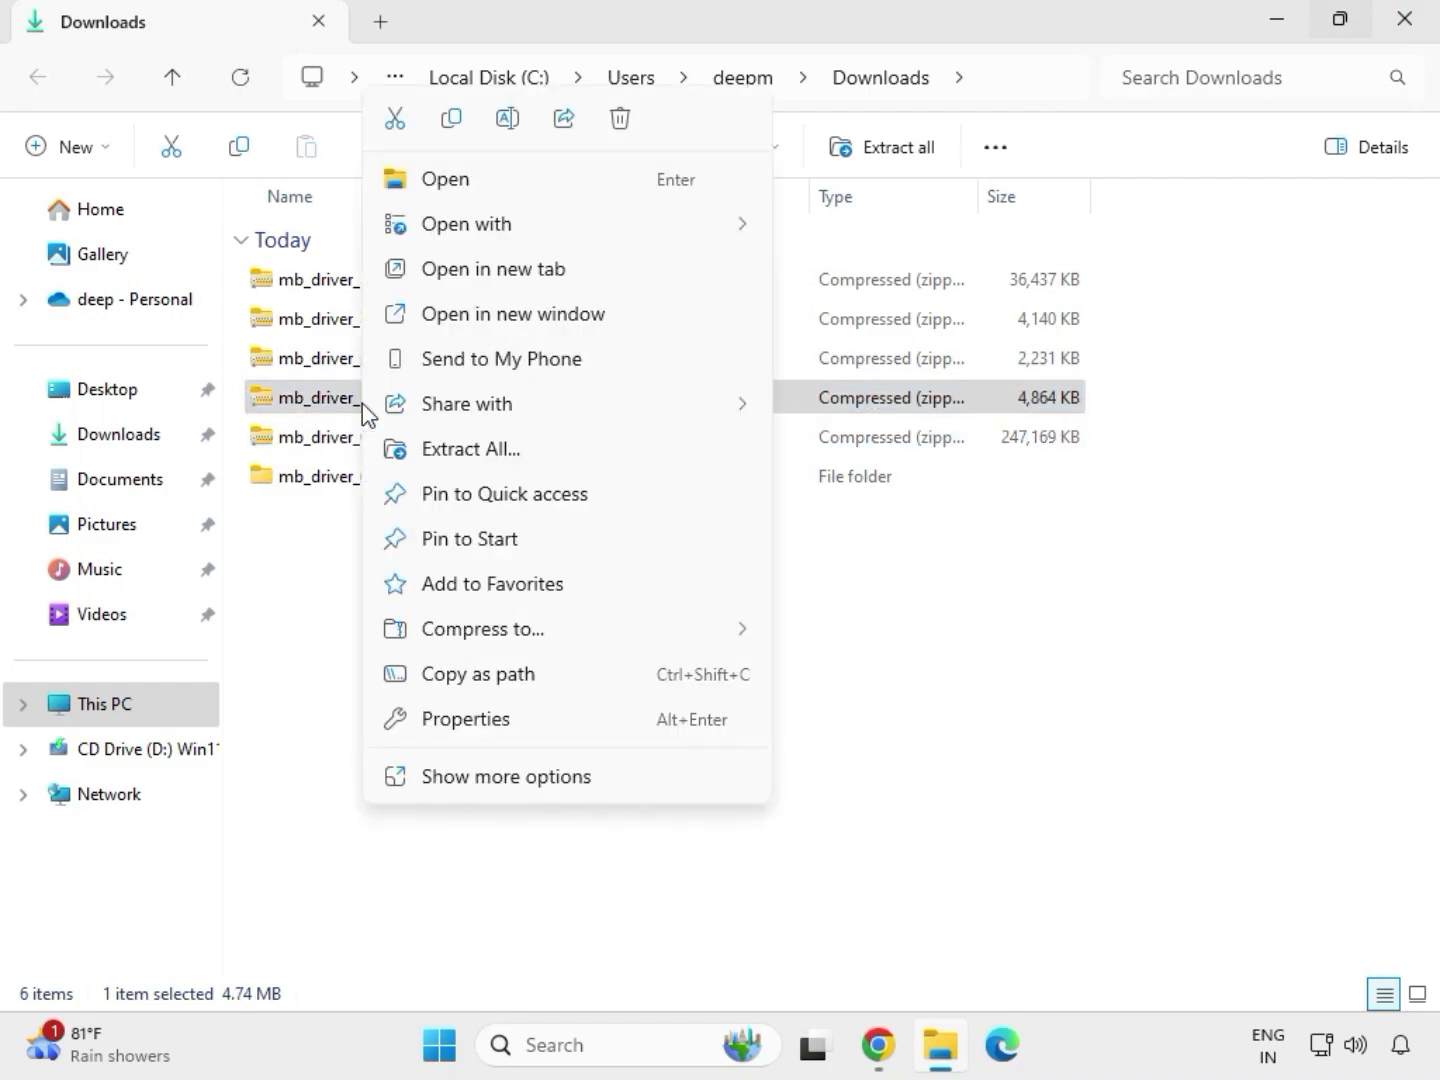
{"action": "left_click", "coordinate": [478, 789]}
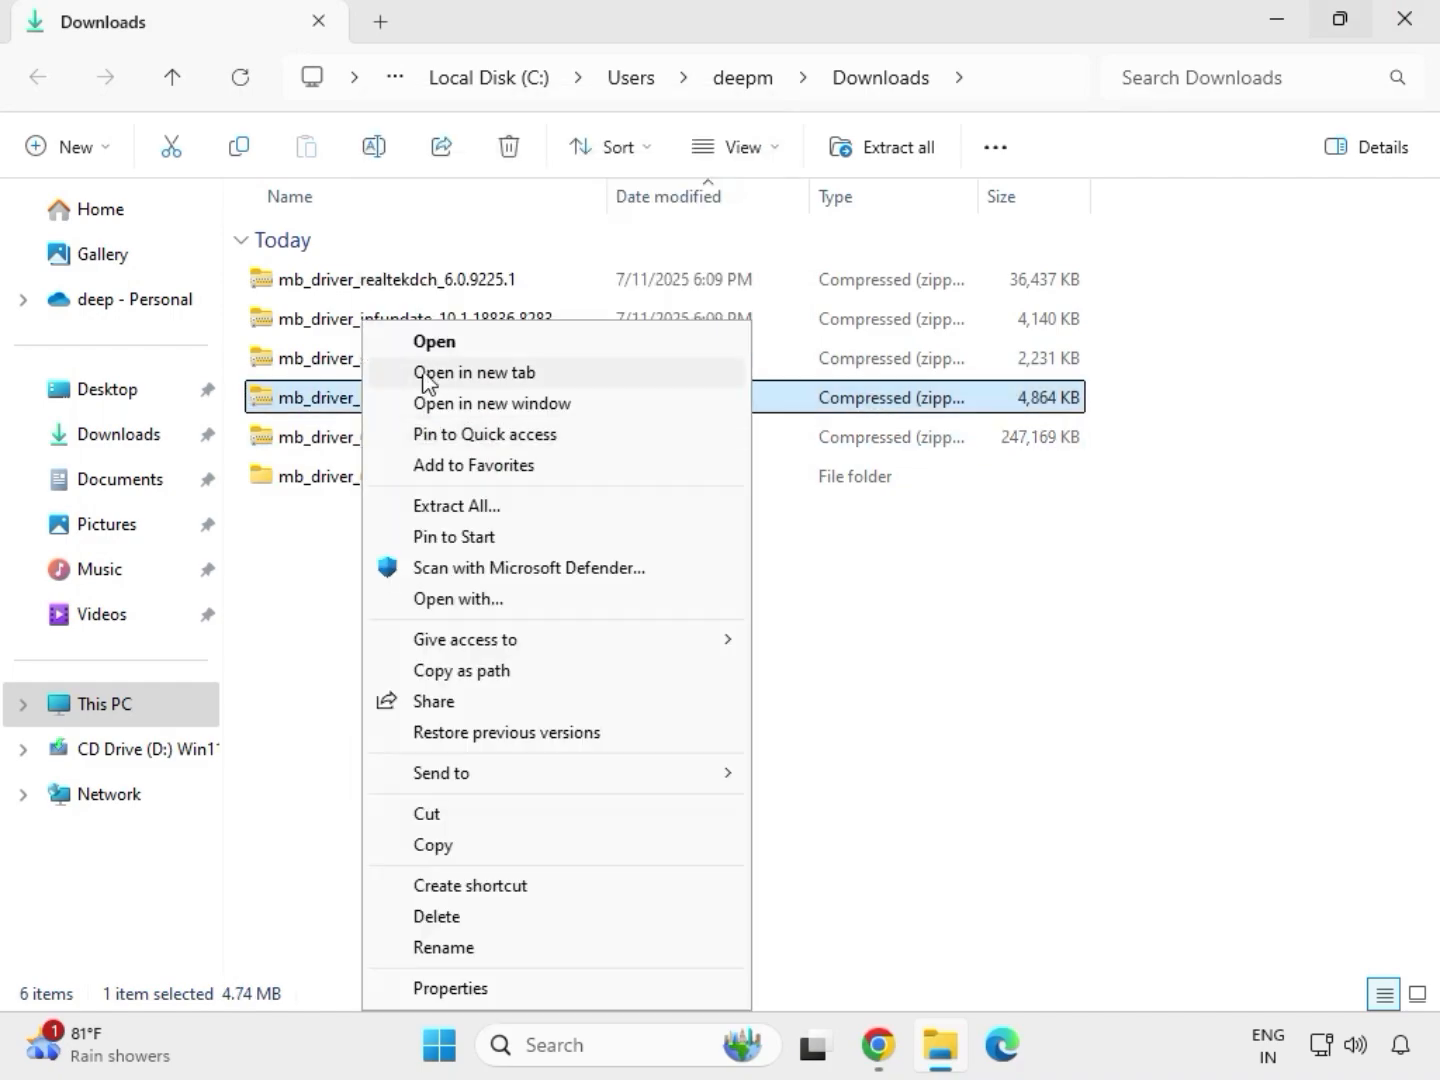
{"action": "left_click", "coordinate": [456, 508]}
{"action": "left_click", "coordinate": [970, 790]}
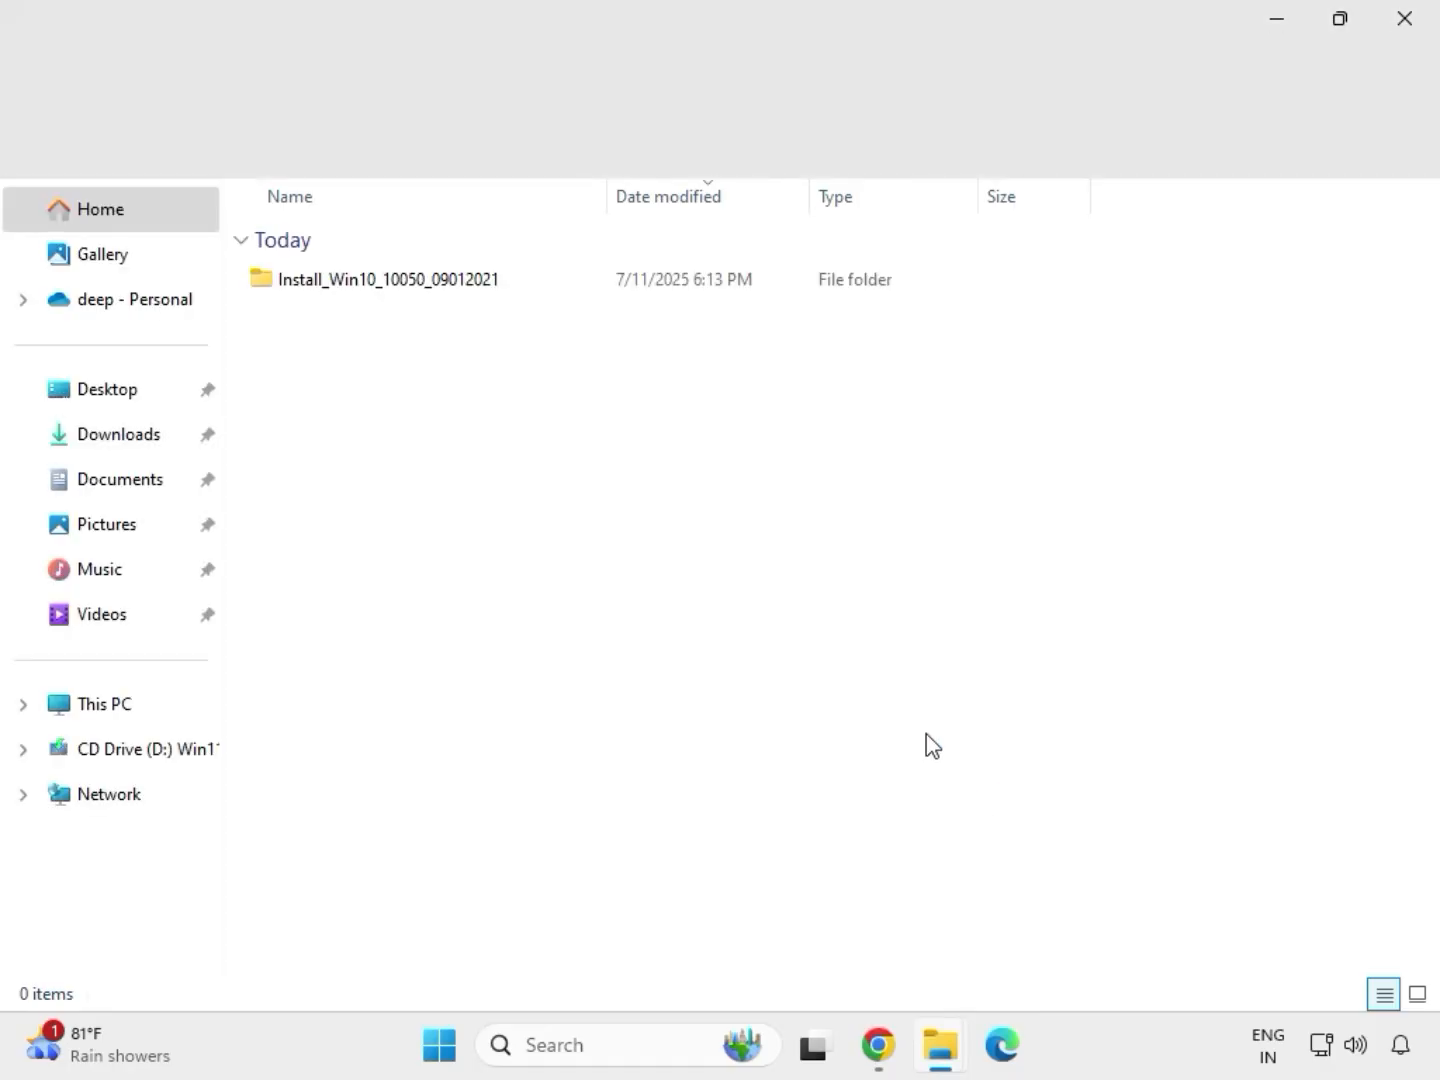
{"action": "left_click", "coordinate": [1414, 28]}
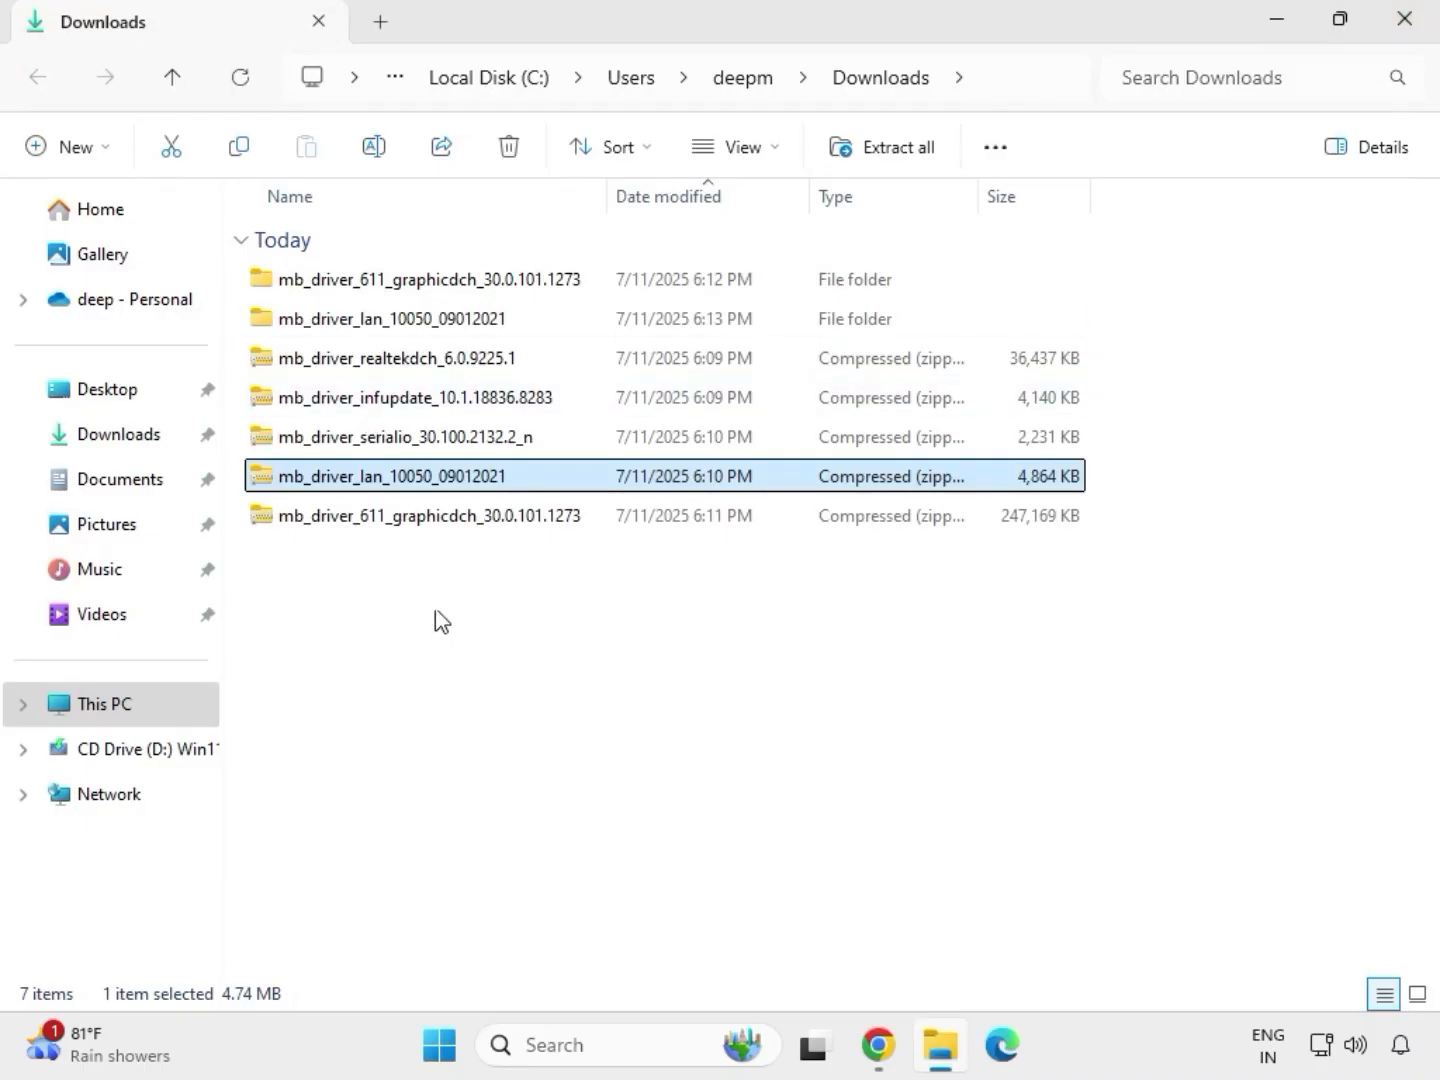
Extract the archive mb_driver_serialio_30.100.2132.2_n to its default folder in Downloads and close the window showing the extracted files.
{"action": "left_click", "coordinate": [360, 448]}
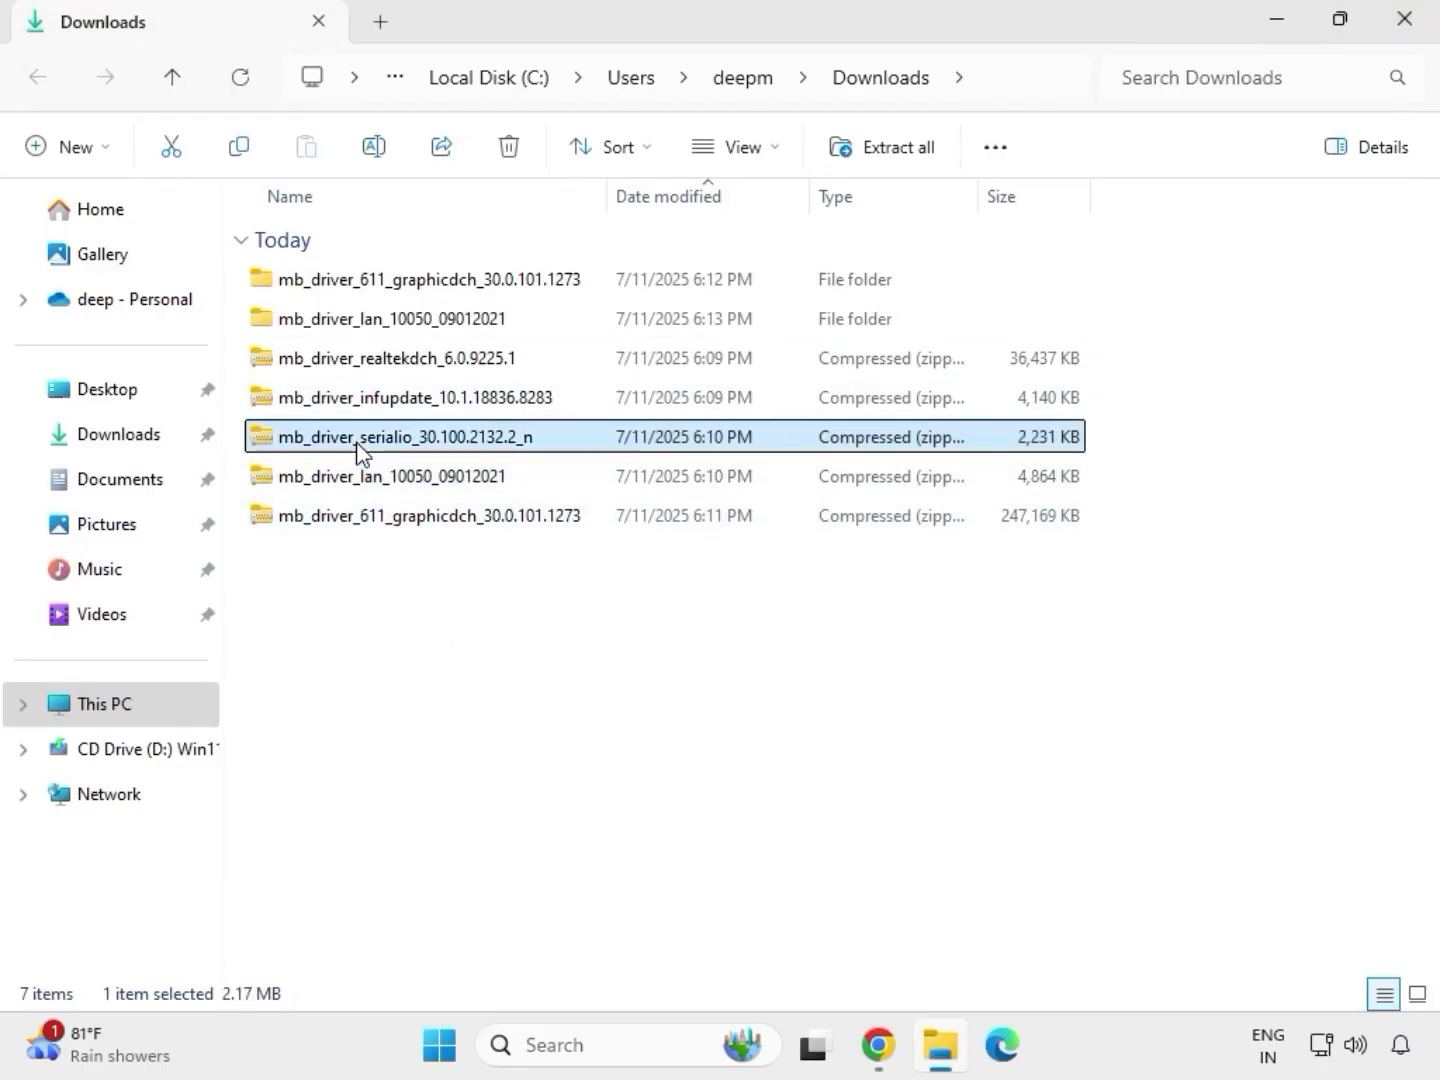
{"action": "right_click", "coordinate": [360, 447]}
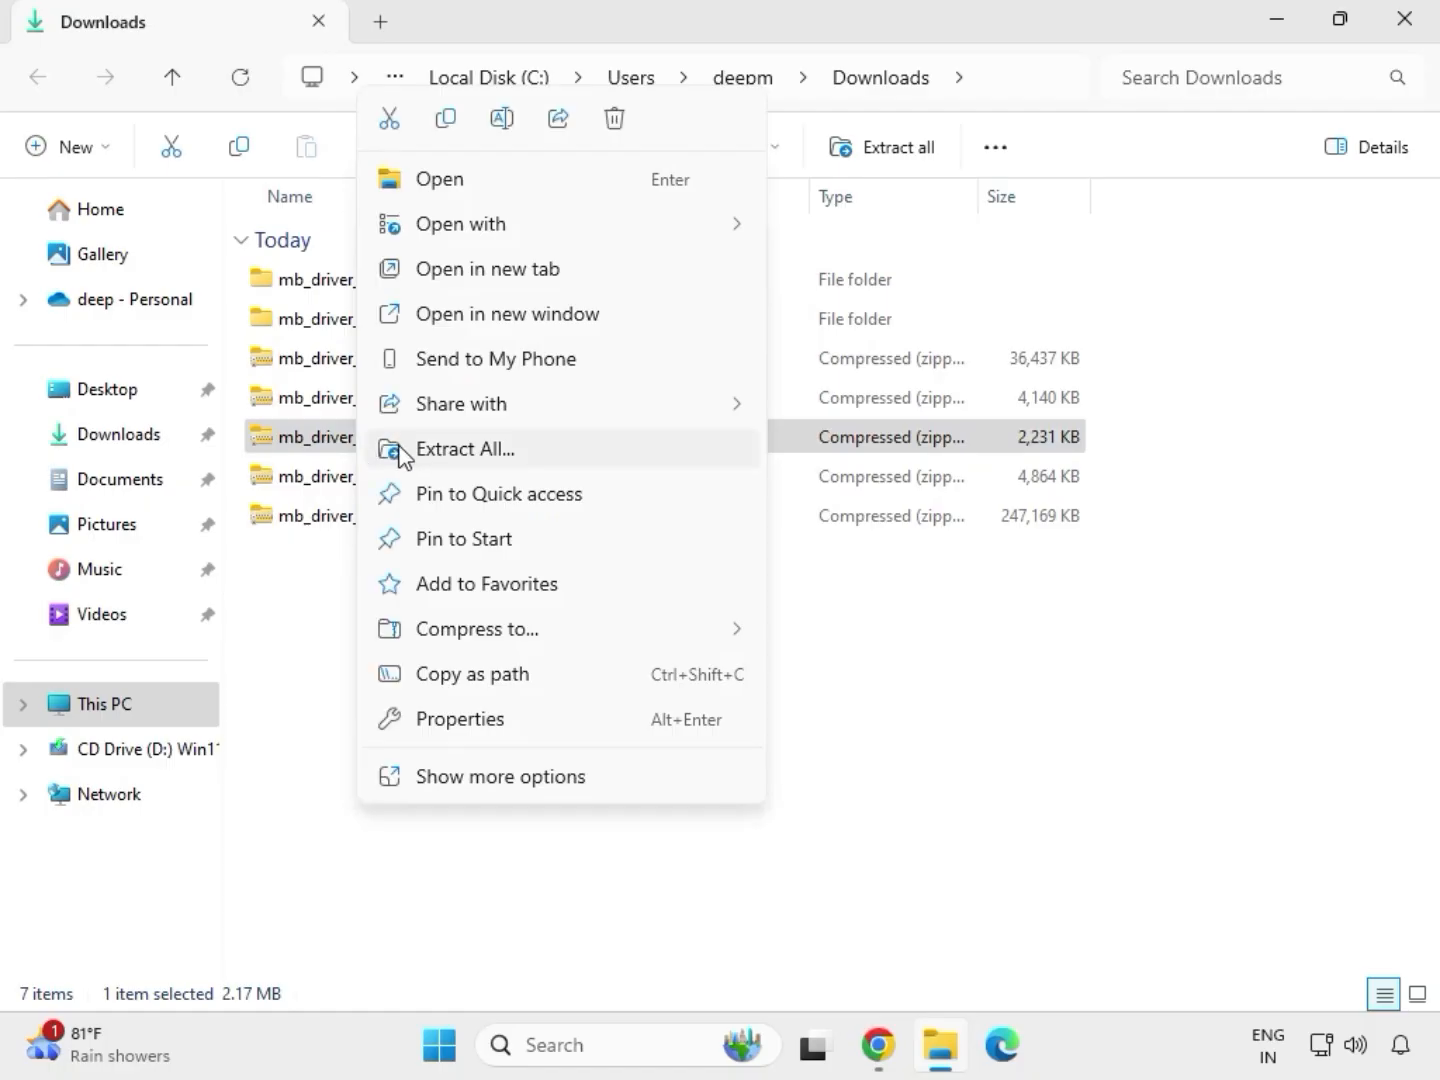
{"action": "left_click", "coordinate": [441, 450]}
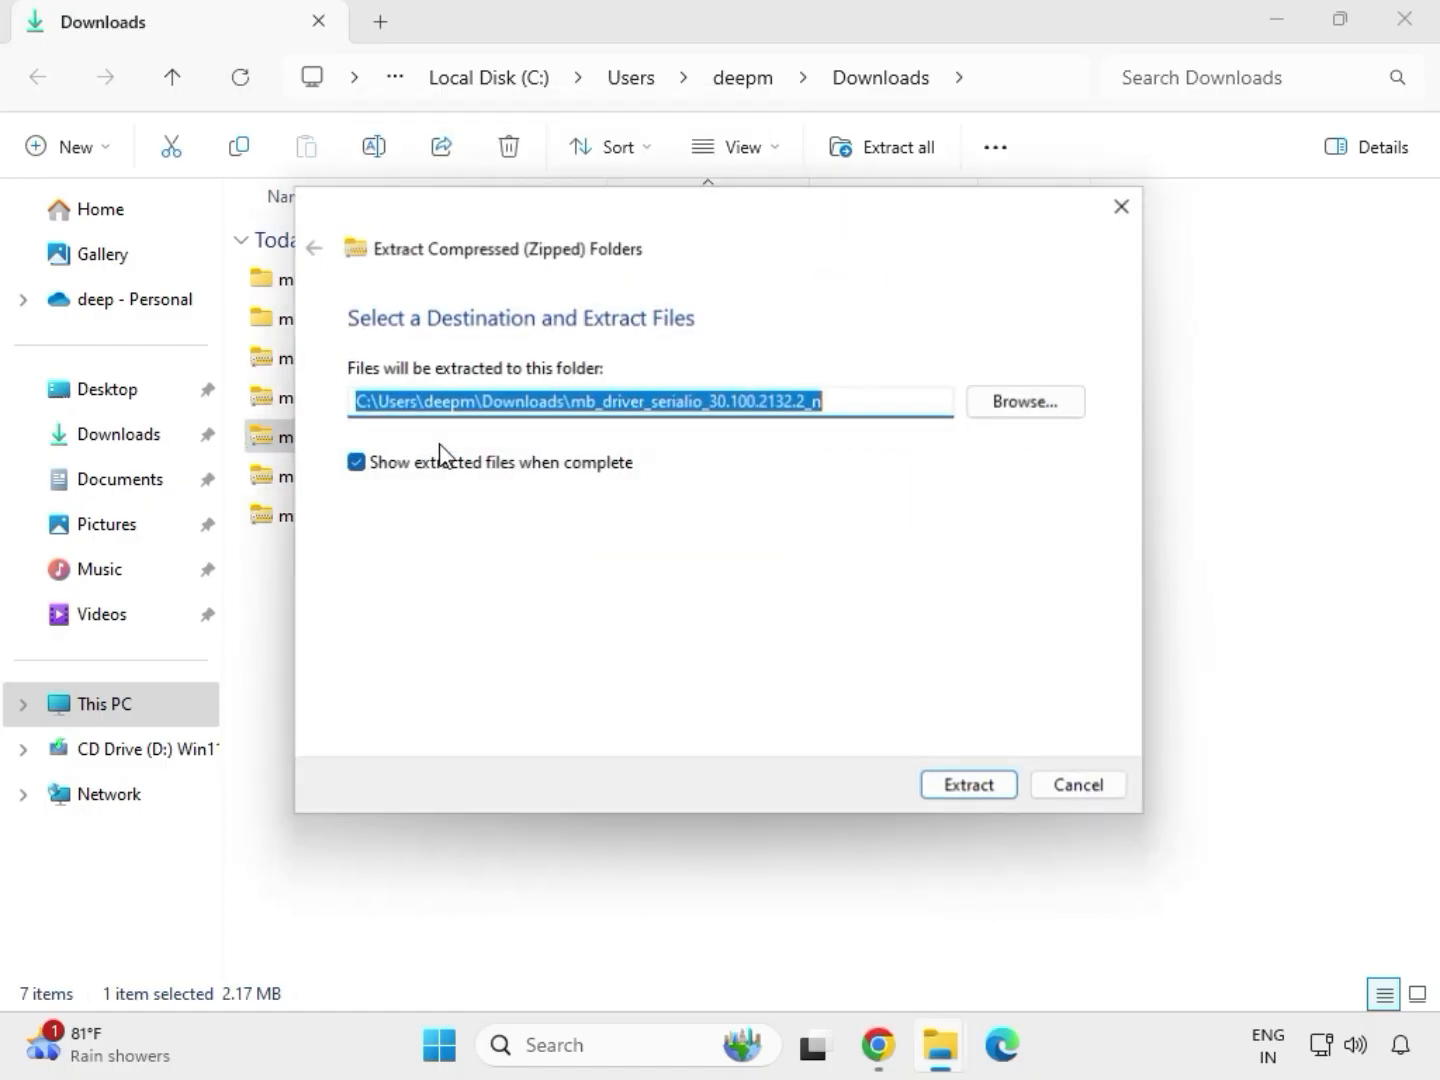
{"action": "left_click", "coordinate": [963, 790]}
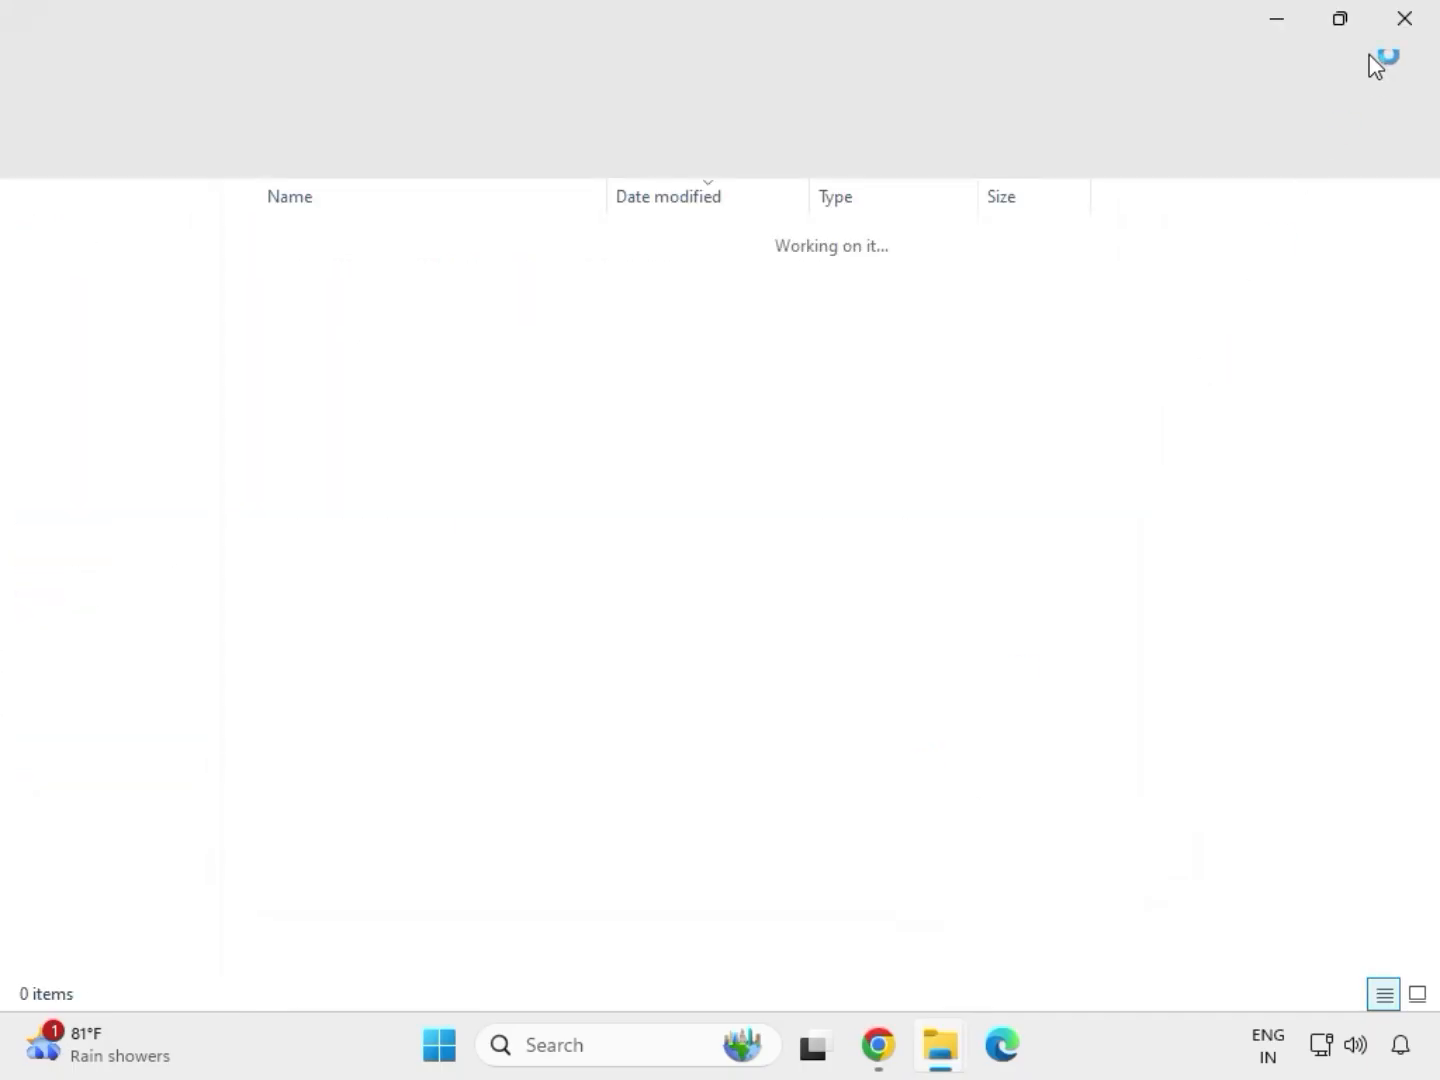
{"action": "left_click", "coordinate": [1405, 20]}
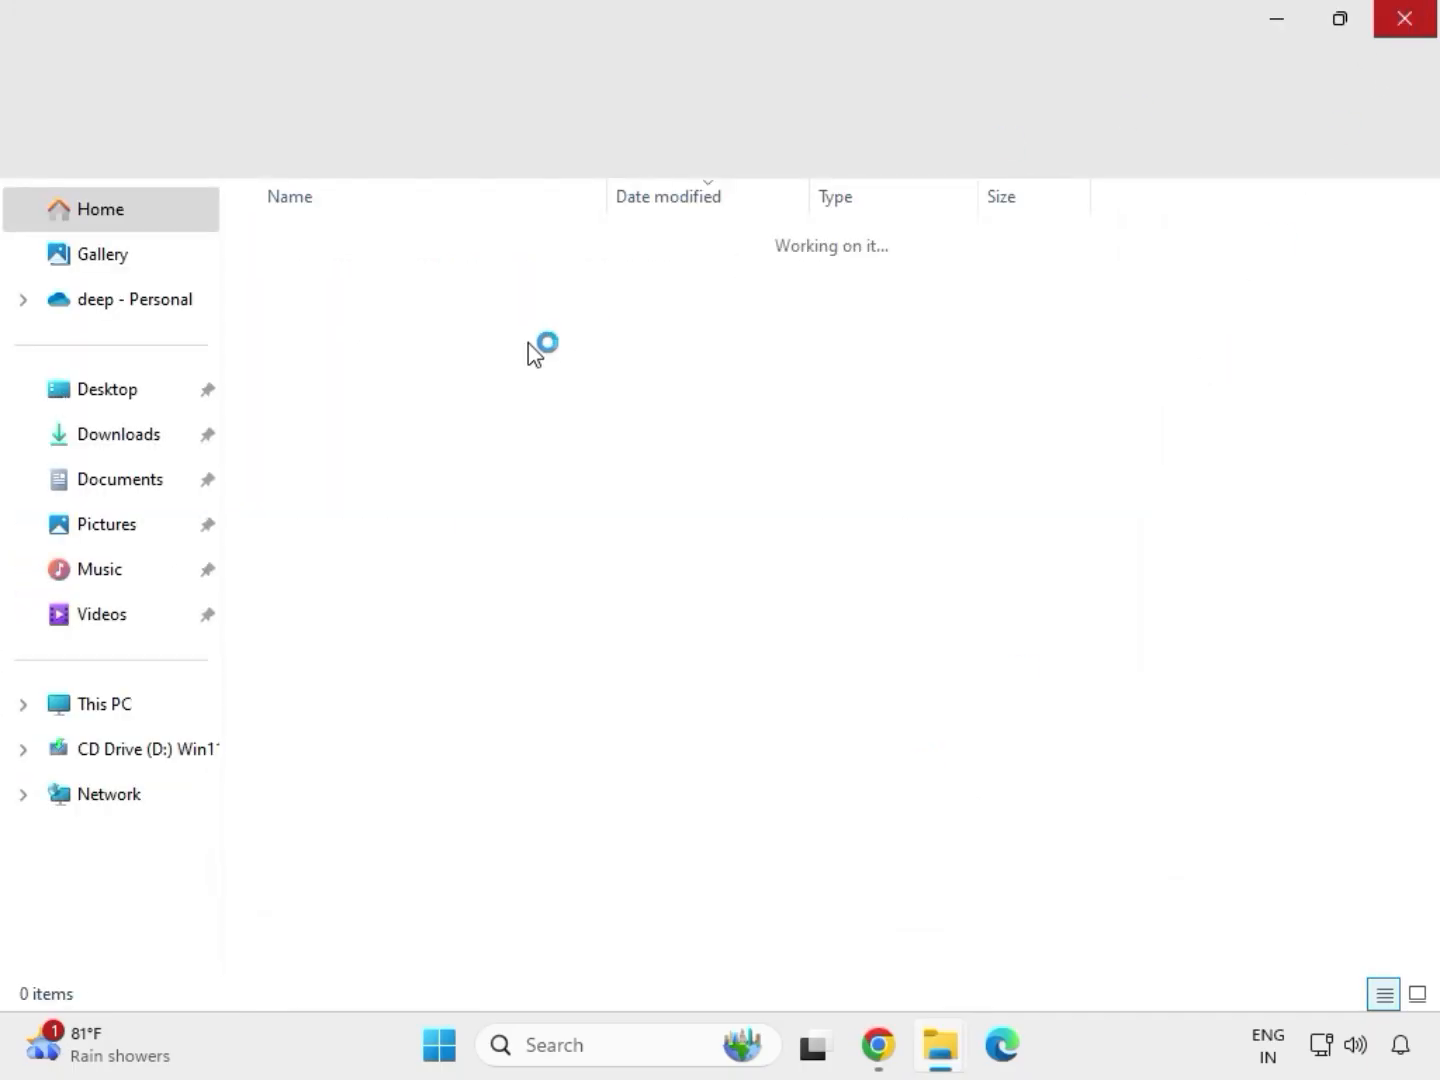
Extract the archive mb_driver_infupdate_10.1.18836.8283 to its default folder in Downloads and close the window showing the extracted files.
{"action": "left_click", "coordinate": [372, 399]}
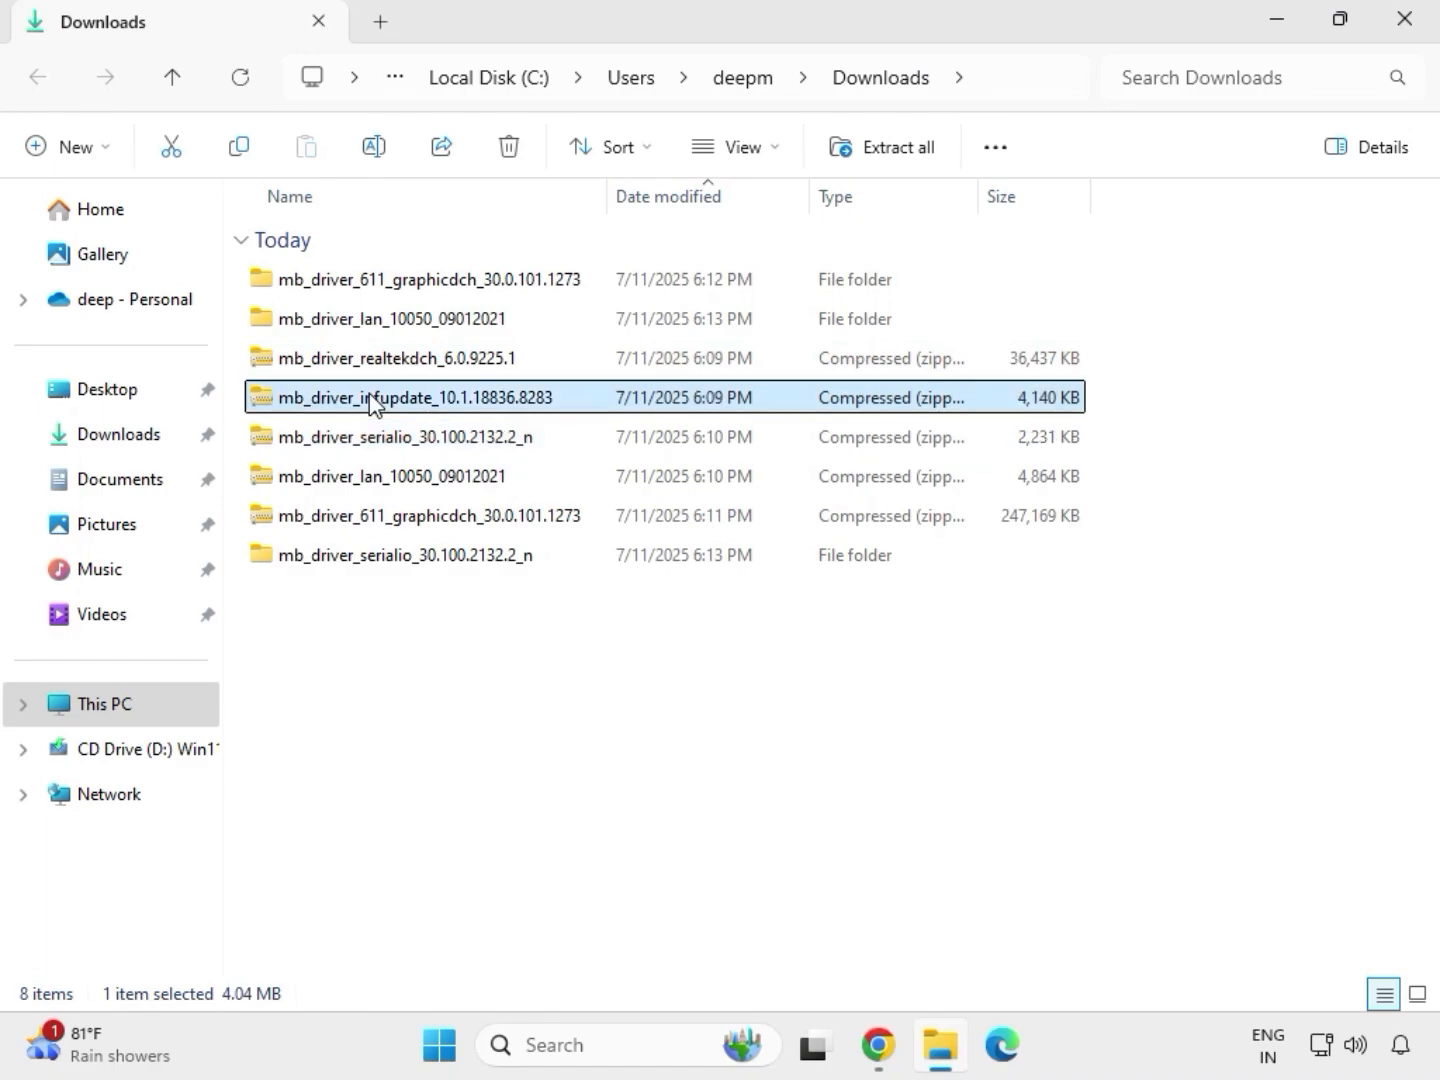
{"action": "right_click", "coordinate": [372, 401]}
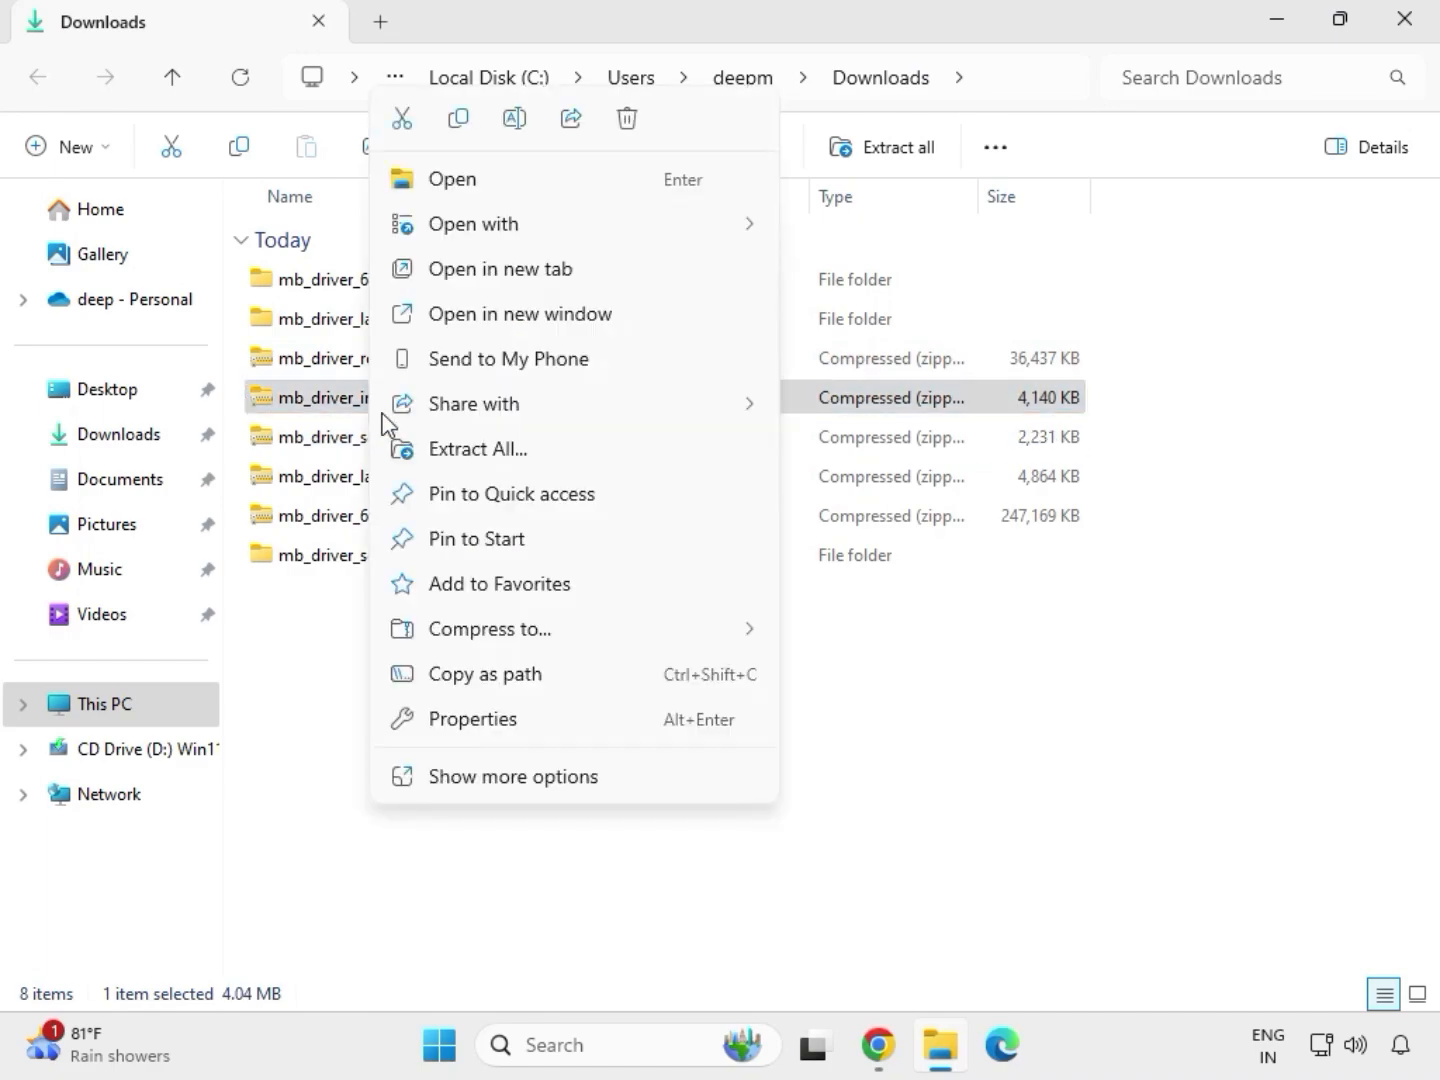
{"action": "left_click", "coordinate": [507, 448]}
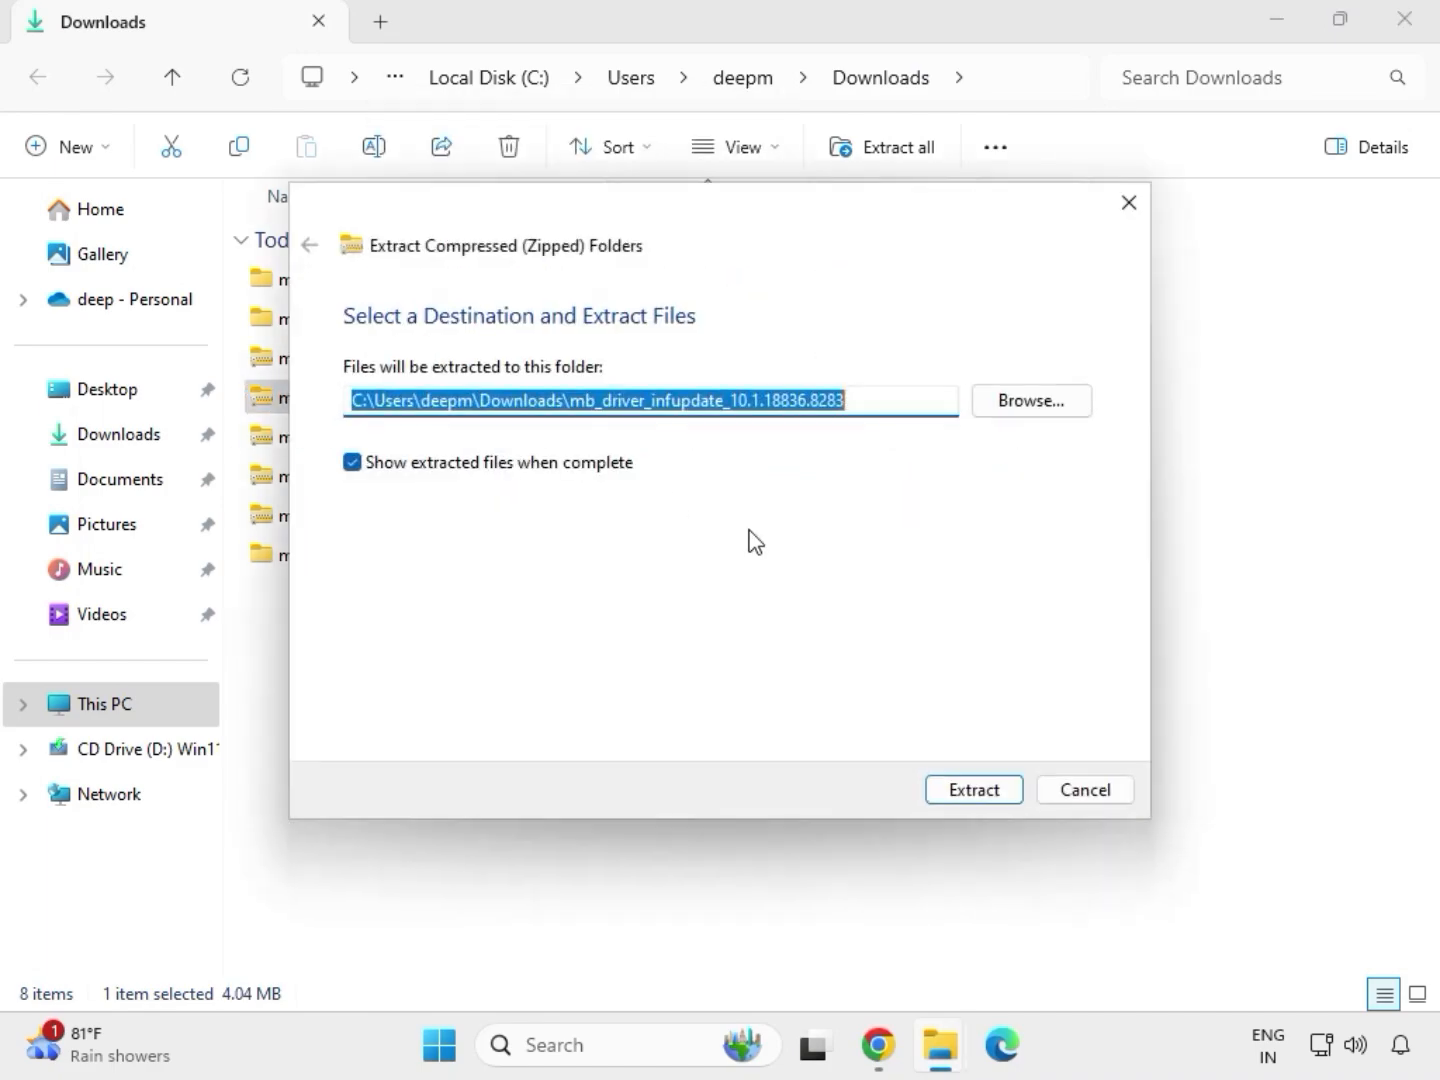
{"action": "left_click", "coordinate": [960, 792]}
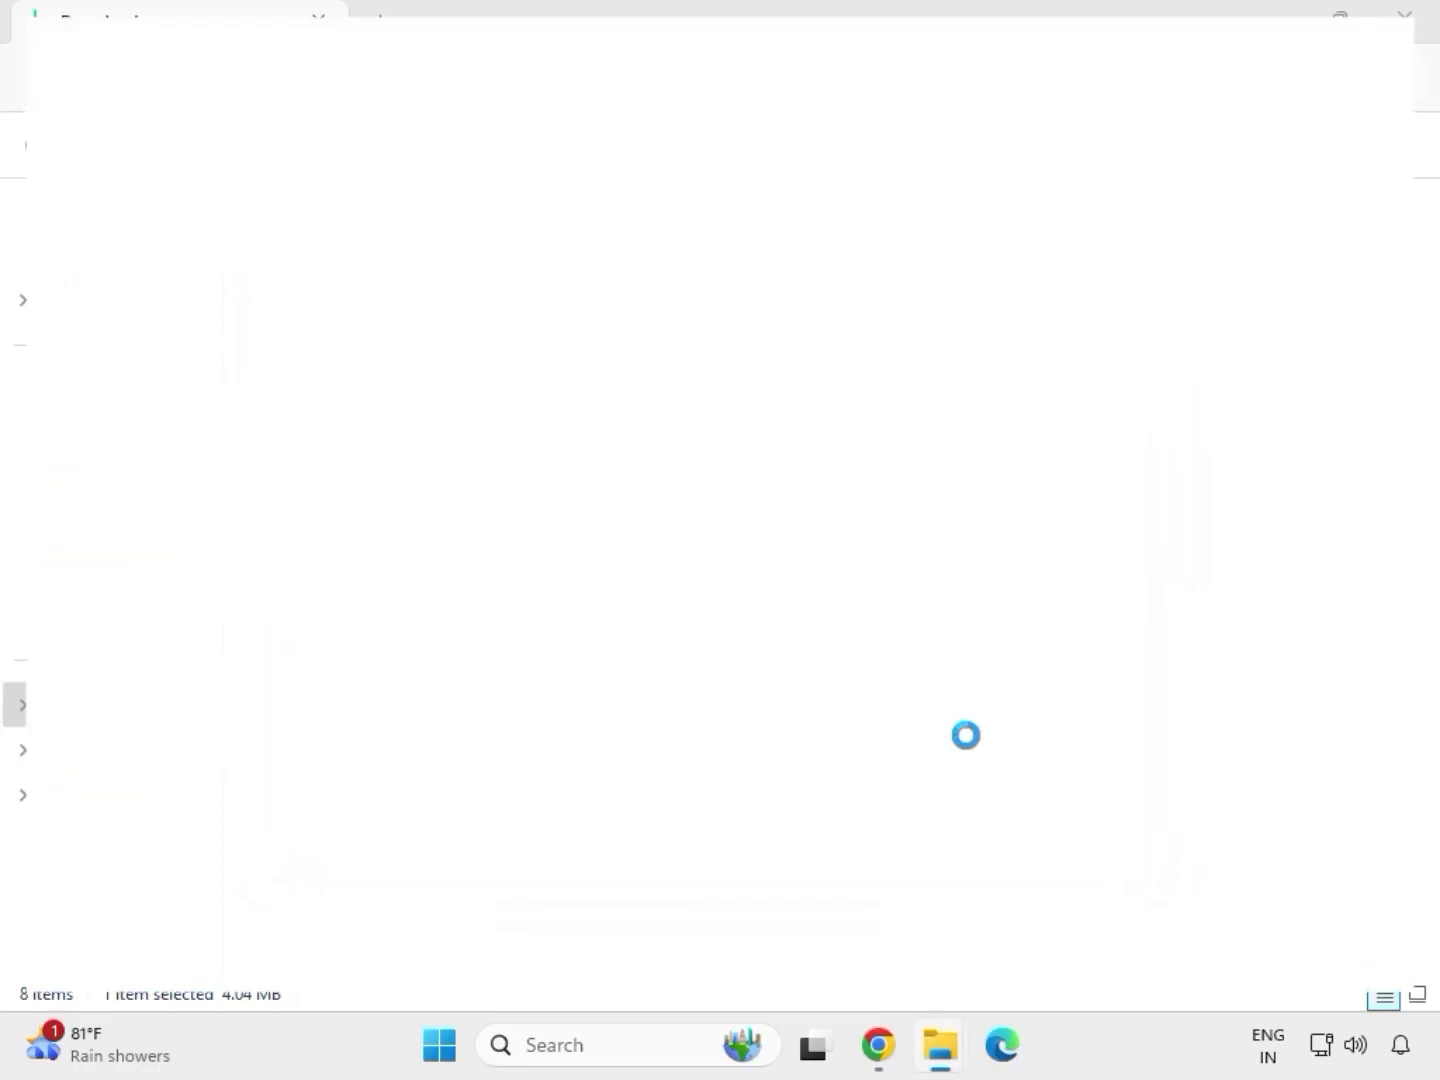
{"action": "left_click", "coordinate": [1408, 24]}
Extract the archive mb_driver_realtekdch_6.0.9225.1 to its default folder in Downloads and close the window showing the extracted files.
{"action": "left_click", "coordinate": [380, 362]}
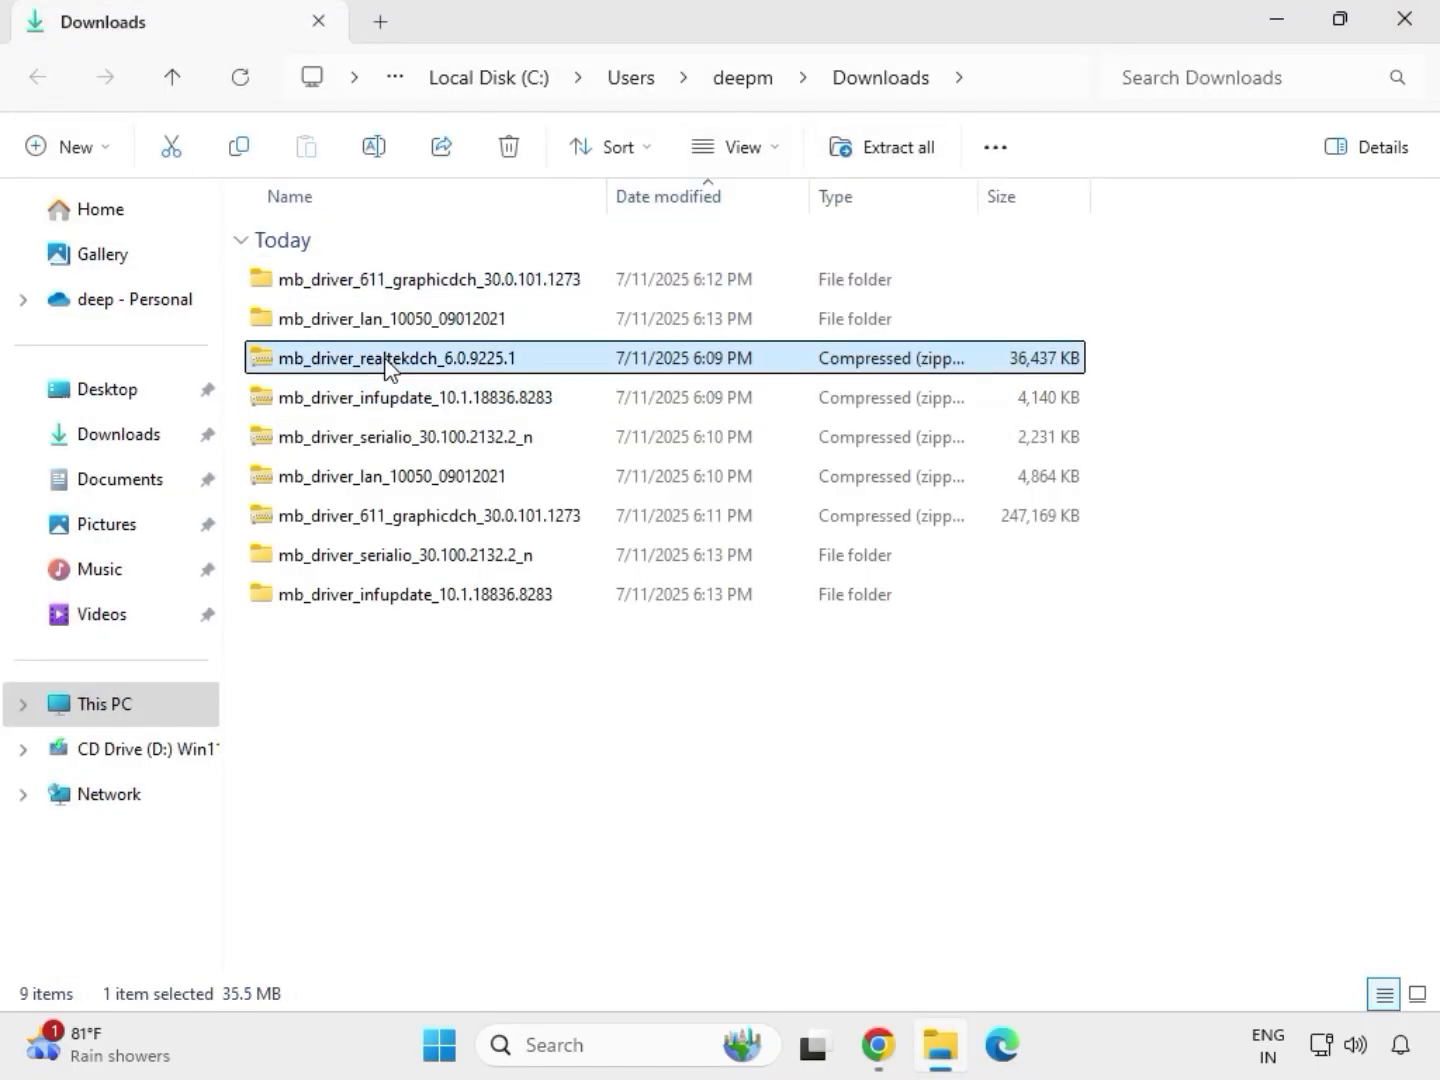
{"action": "right_click", "coordinate": [385, 365]}
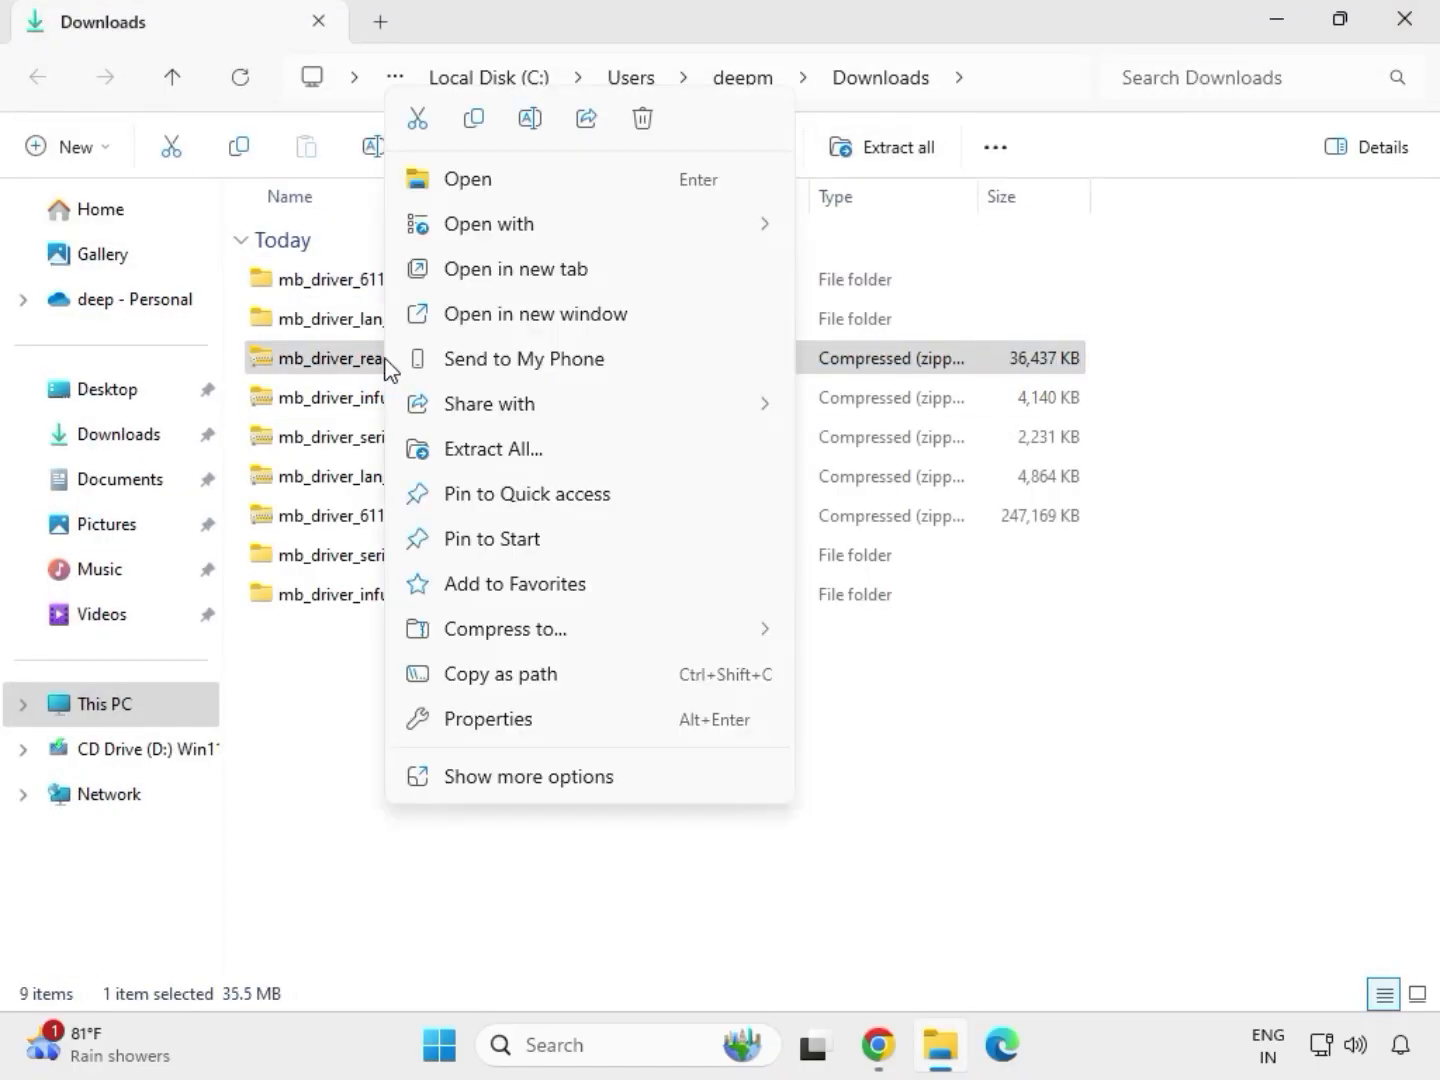
{"action": "left_click", "coordinate": [474, 453]}
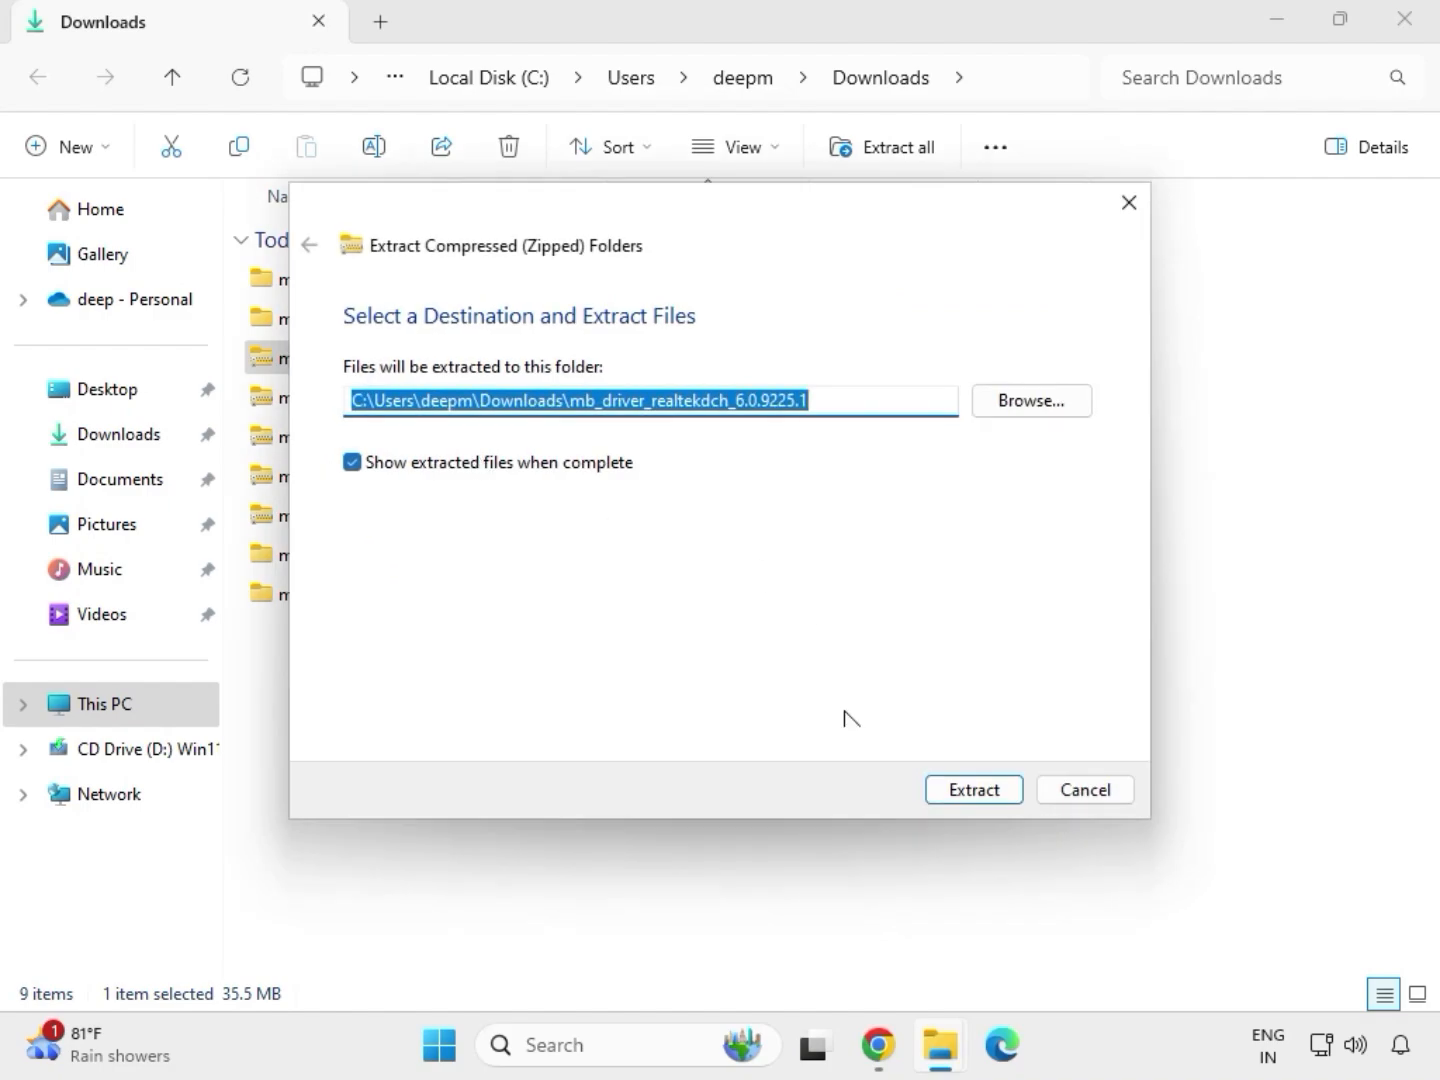
{"action": "left_click", "coordinate": [945, 788]}
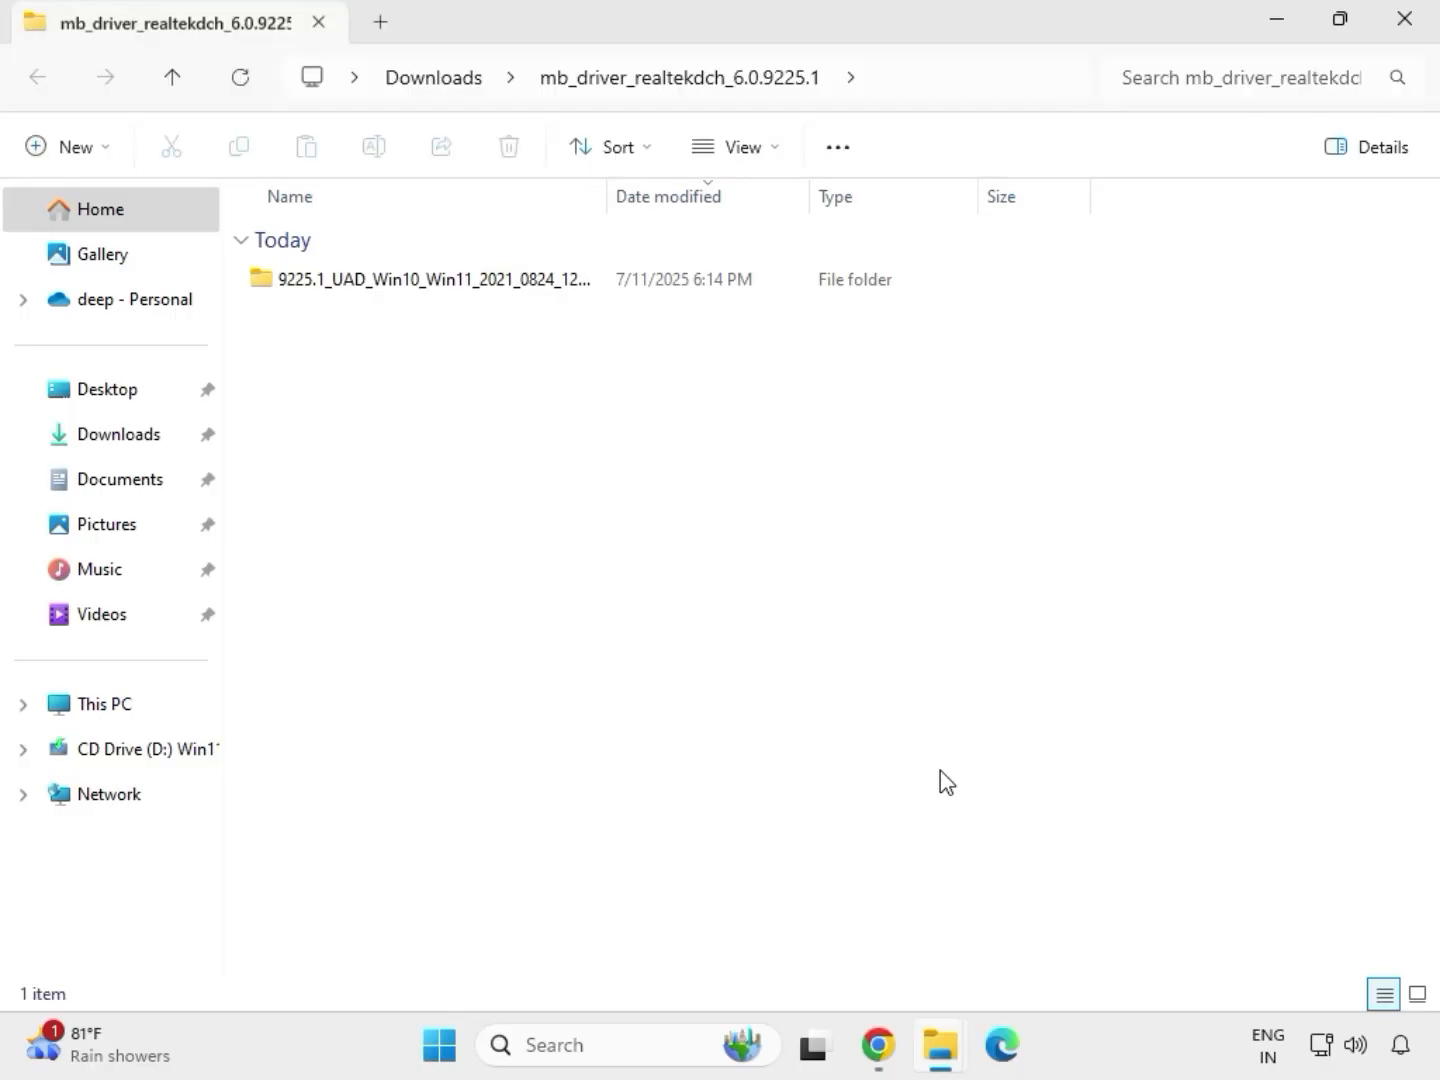
{"action": "left_click", "coordinate": [1406, 20]}
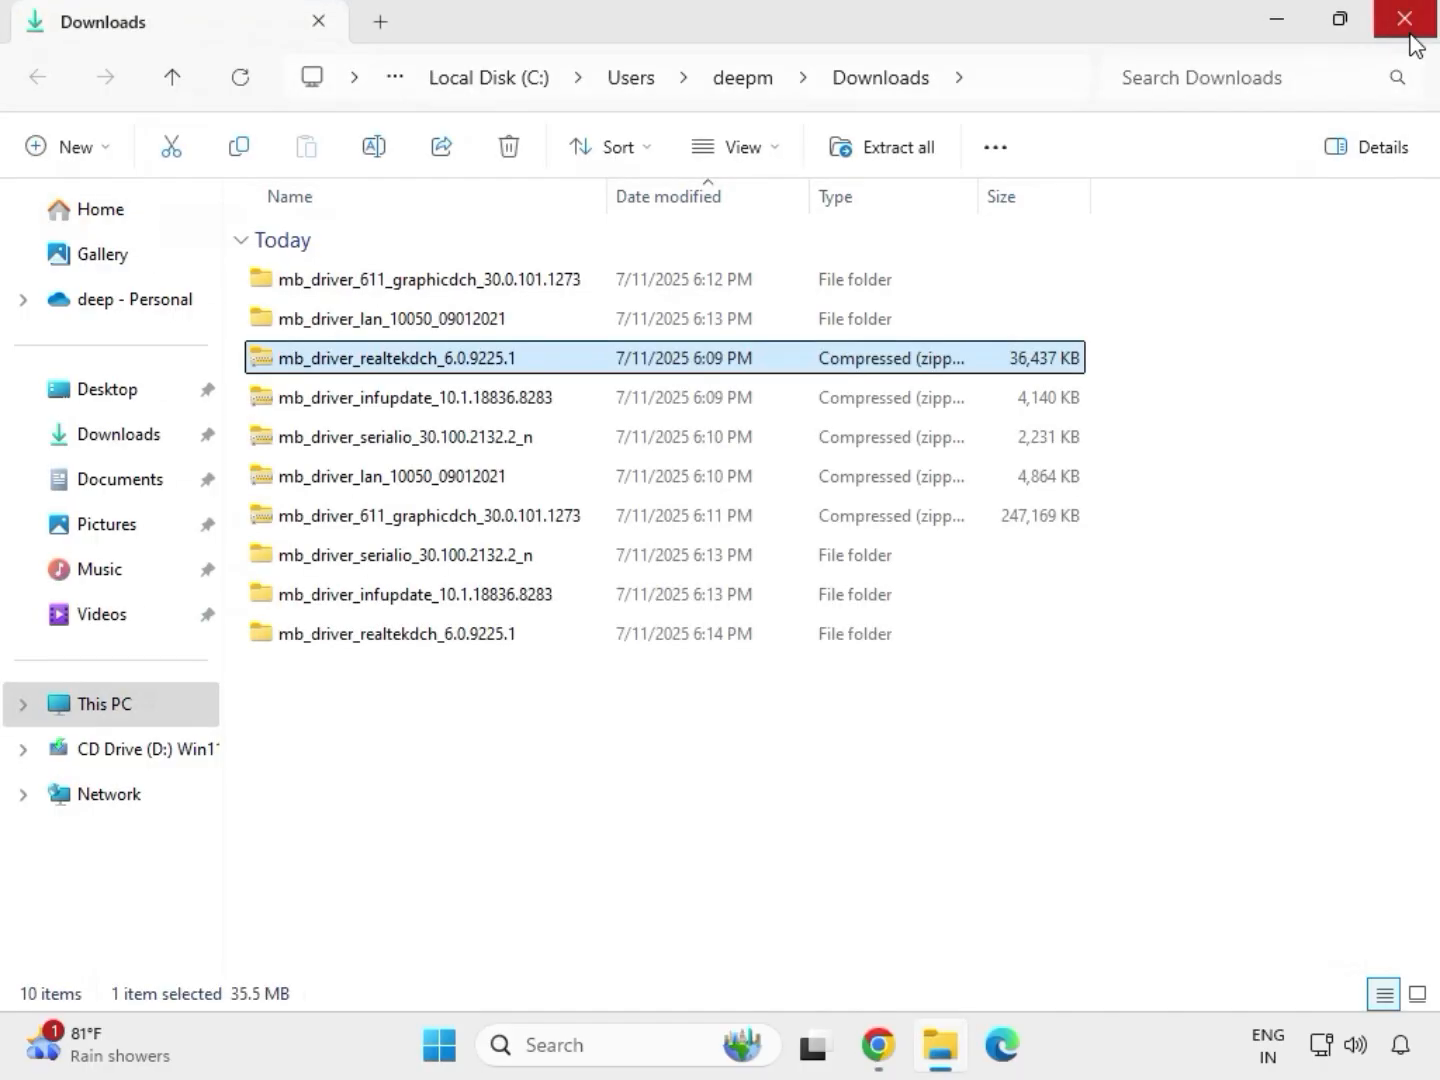
Refresh the Downloads folder listing and select the extracted driver folders.
{"action": "left_click", "coordinate": [690, 804]}
{"action": "right_click", "coordinate": [639, 739]}
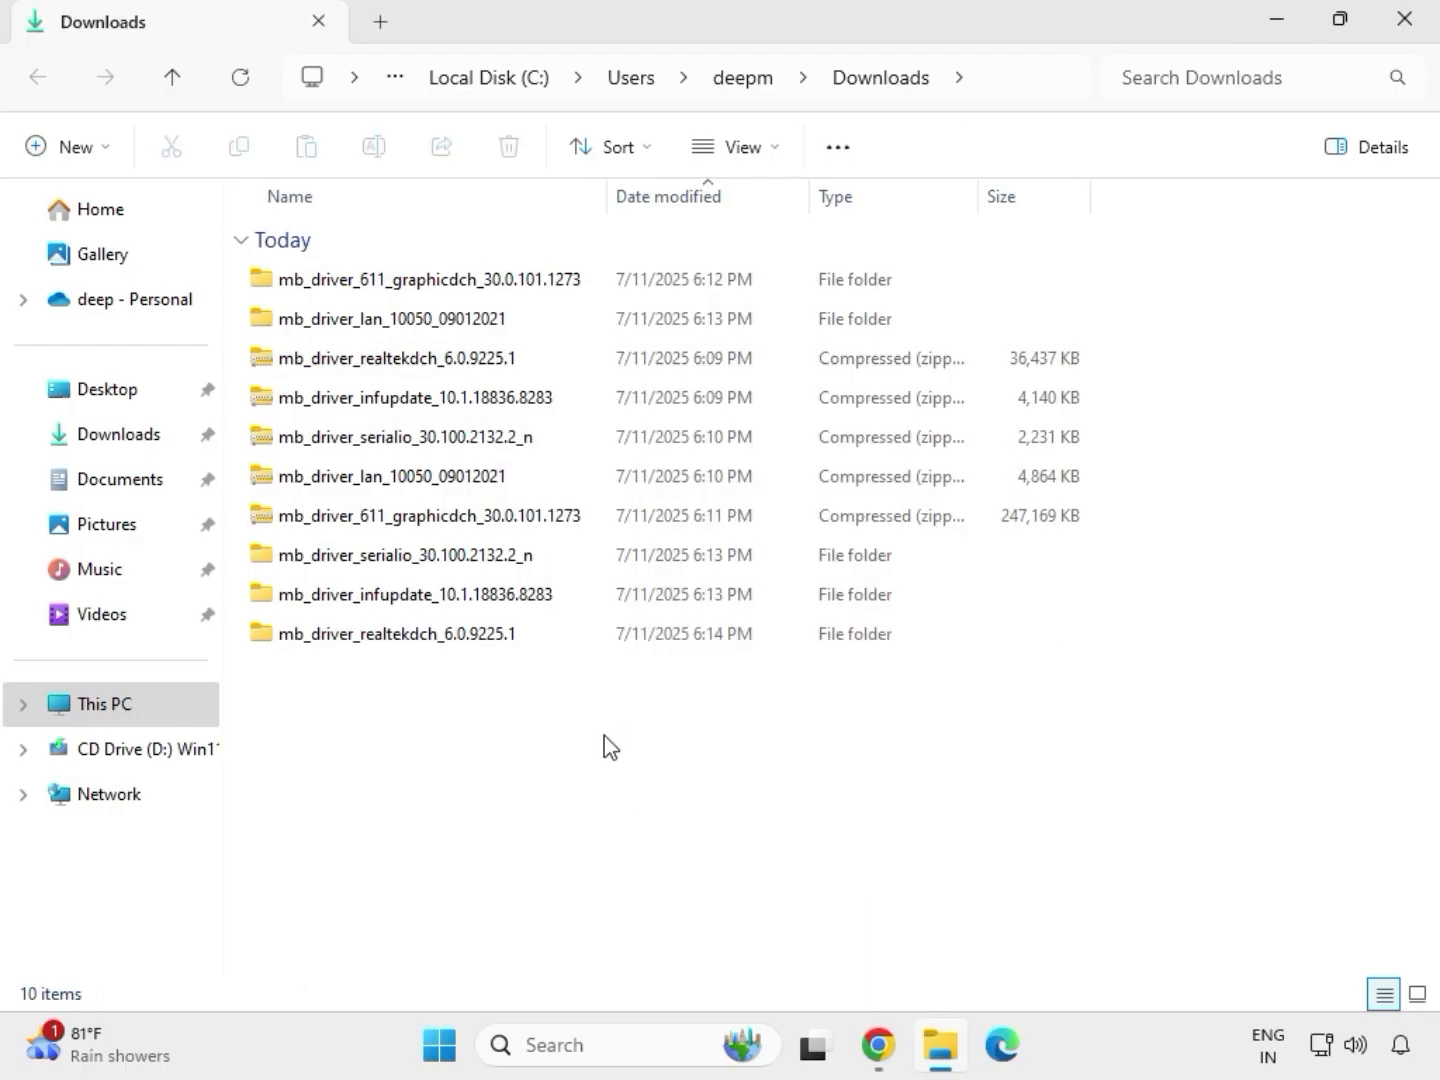
{"action": "right_click", "coordinate": [604, 746]}
{"action": "mouse_move", "coordinate": [685, 620]}
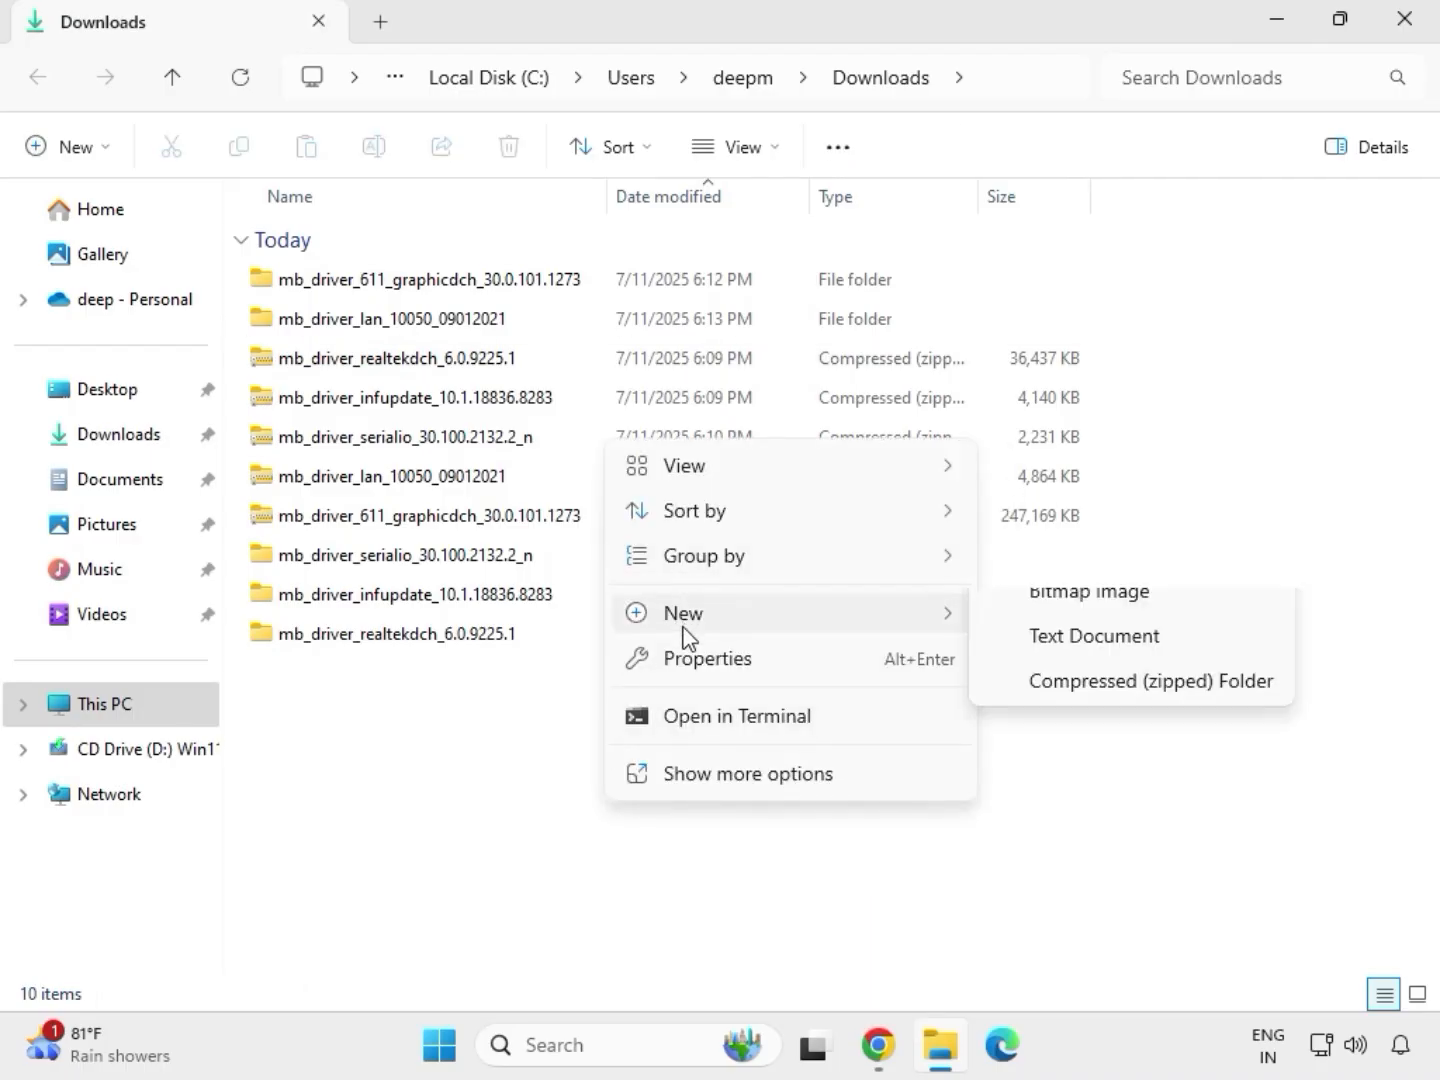
{"action": "right_click", "coordinate": [568, 711]}
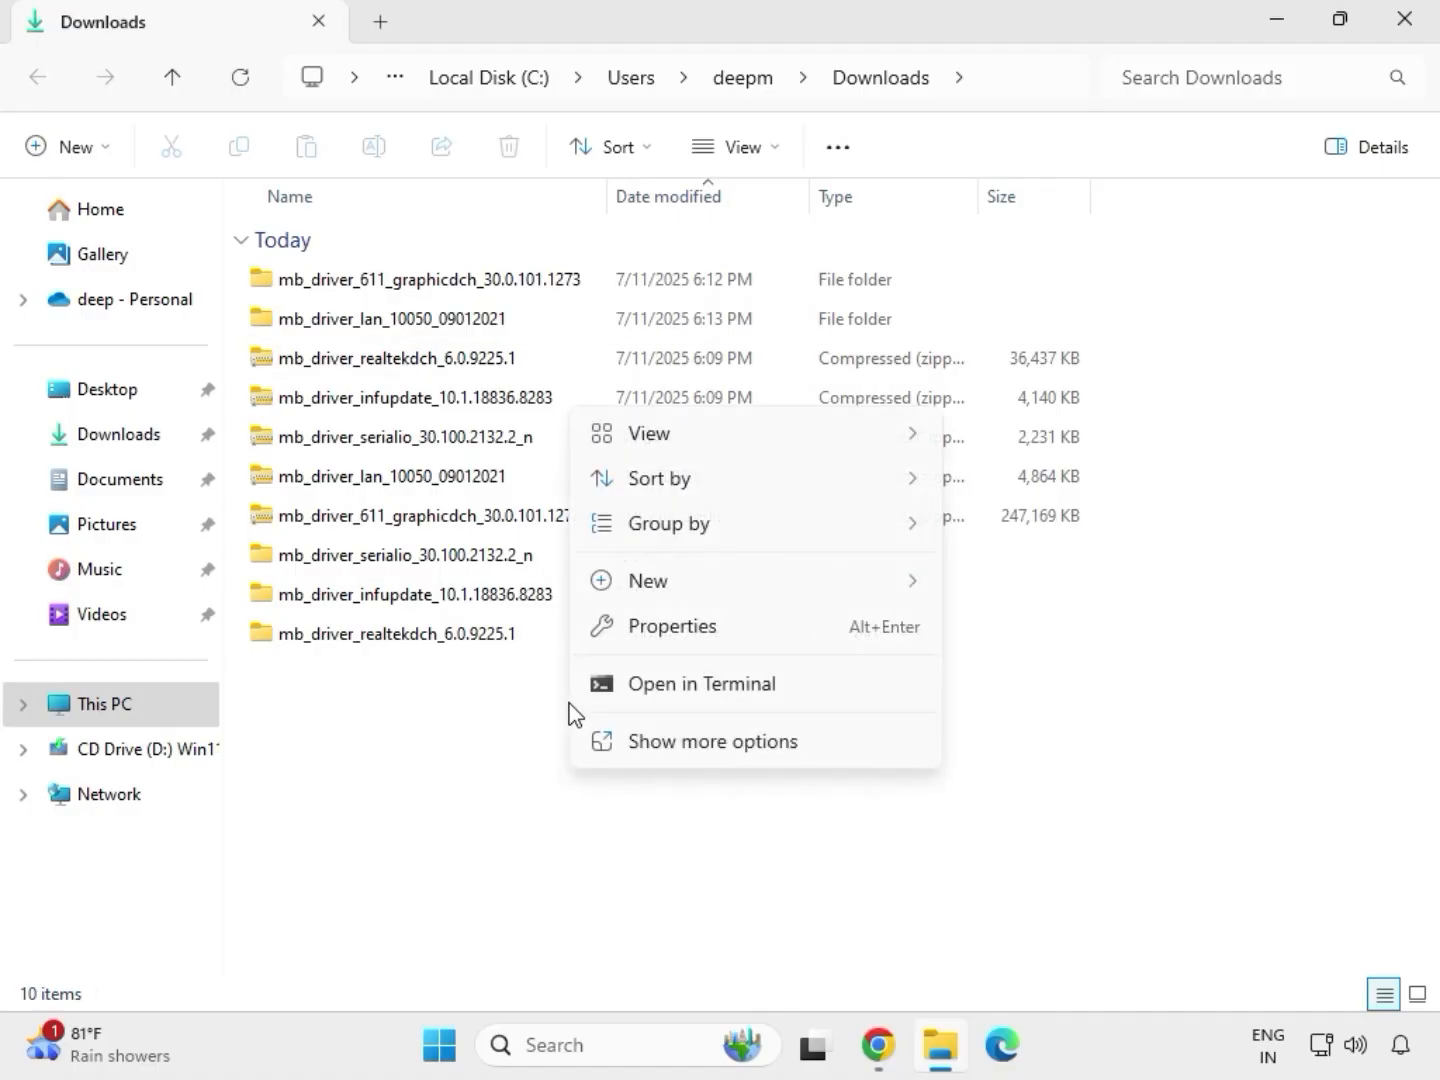
{"action": "left_click", "coordinate": [659, 741]}
{"action": "left_click", "coordinate": [662, 445]}
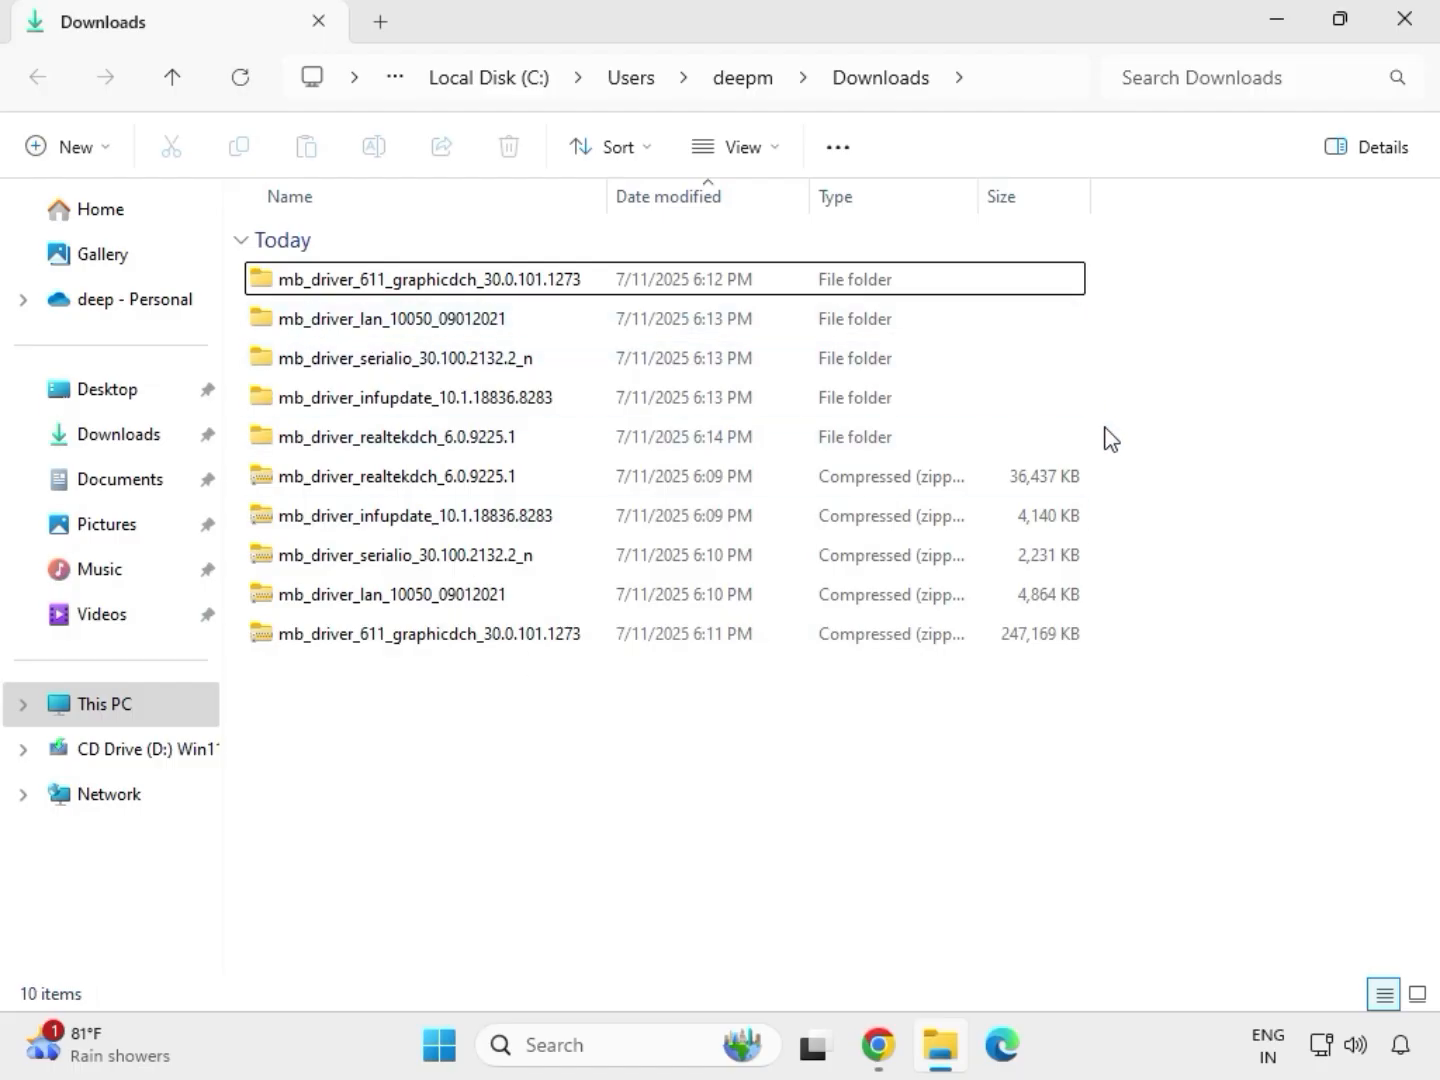
{"action": "left_click_drag", "start_coordinate": [1111, 462], "coordinate": [701, 312]}
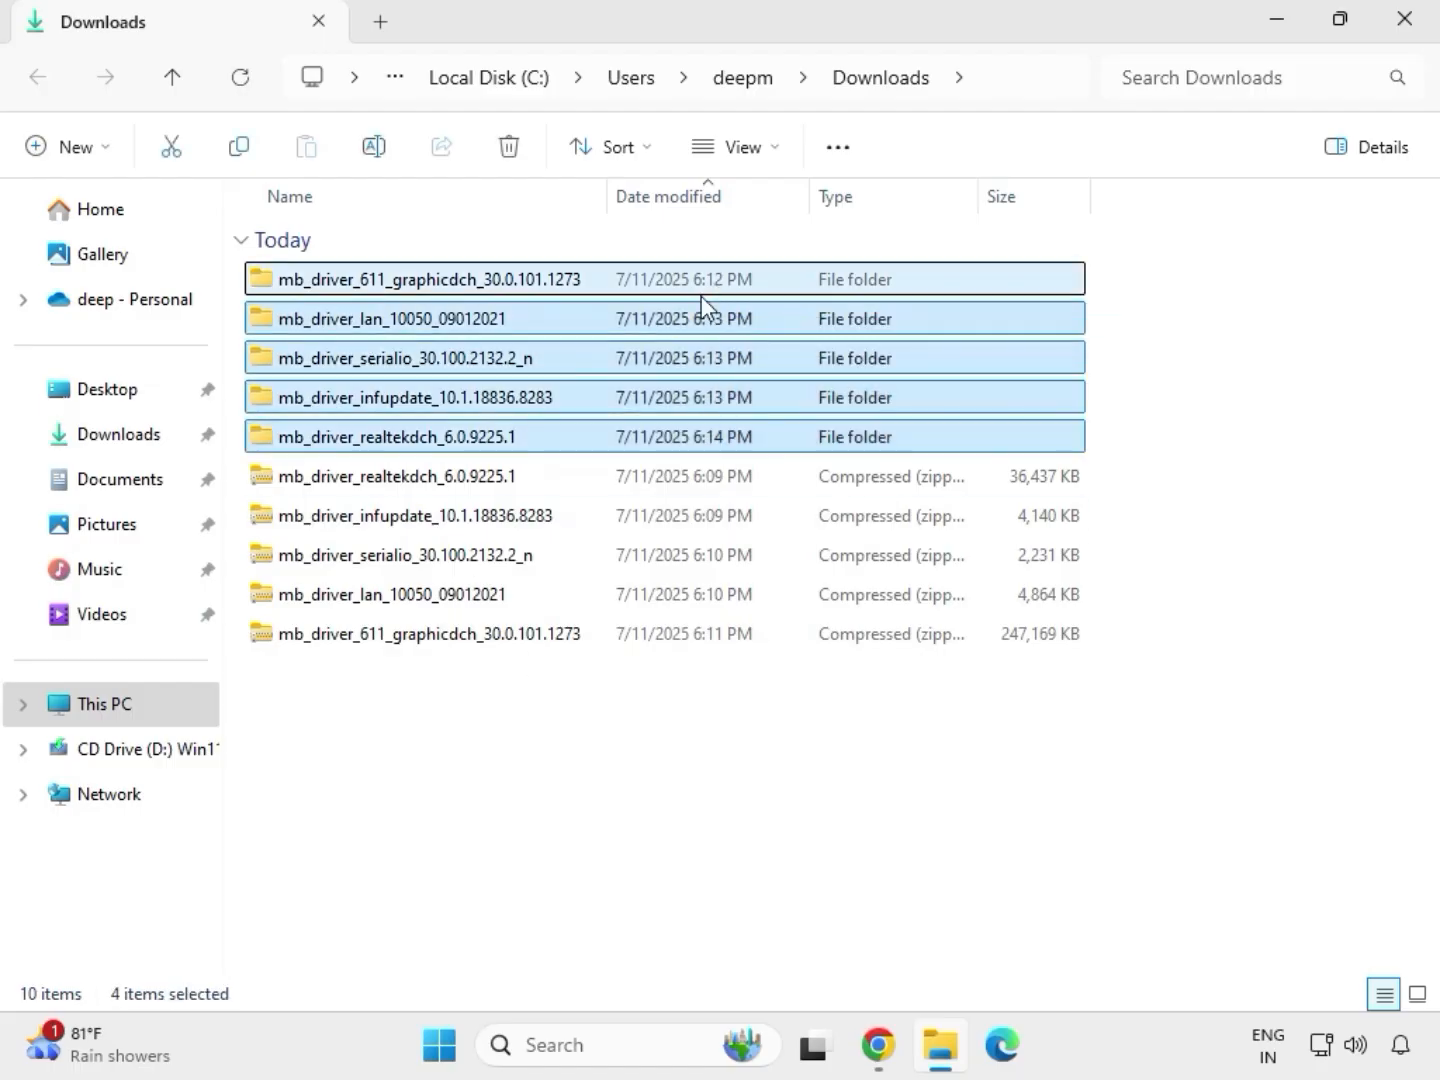
Run the installer in the extracted mb_driver_611_graphicdch_30.0.101.1273 folder and allow it to make changes to the device.
{"action": "left_click", "coordinate": [420, 289]}
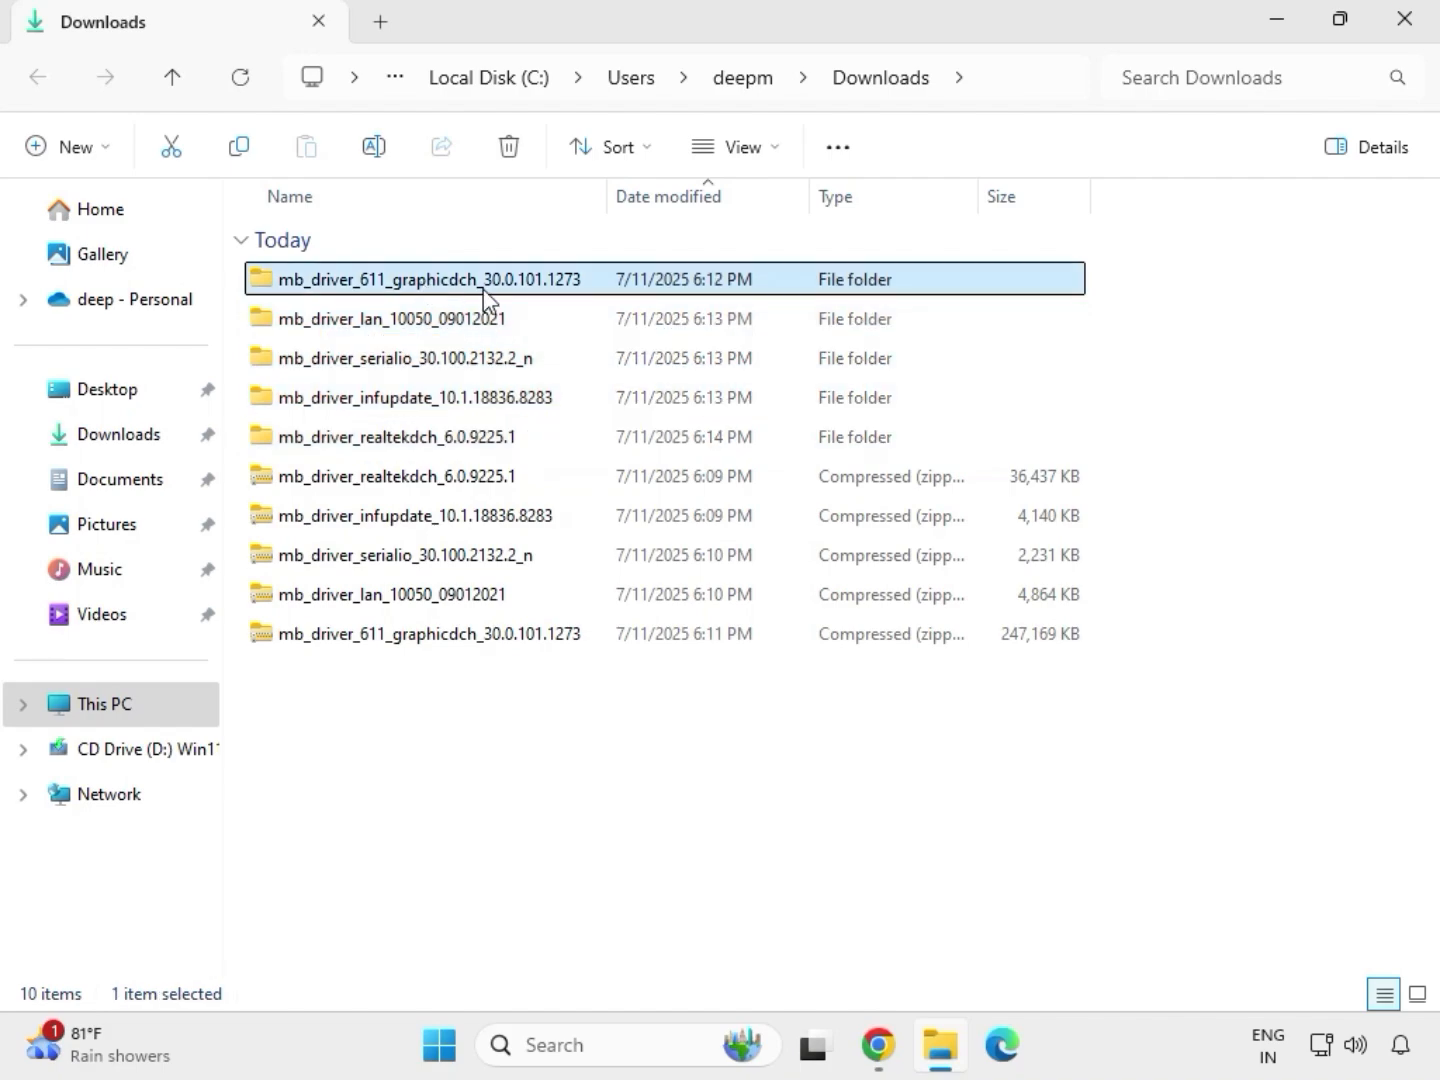
{"action": "double_click", "coordinate": [460, 285]}
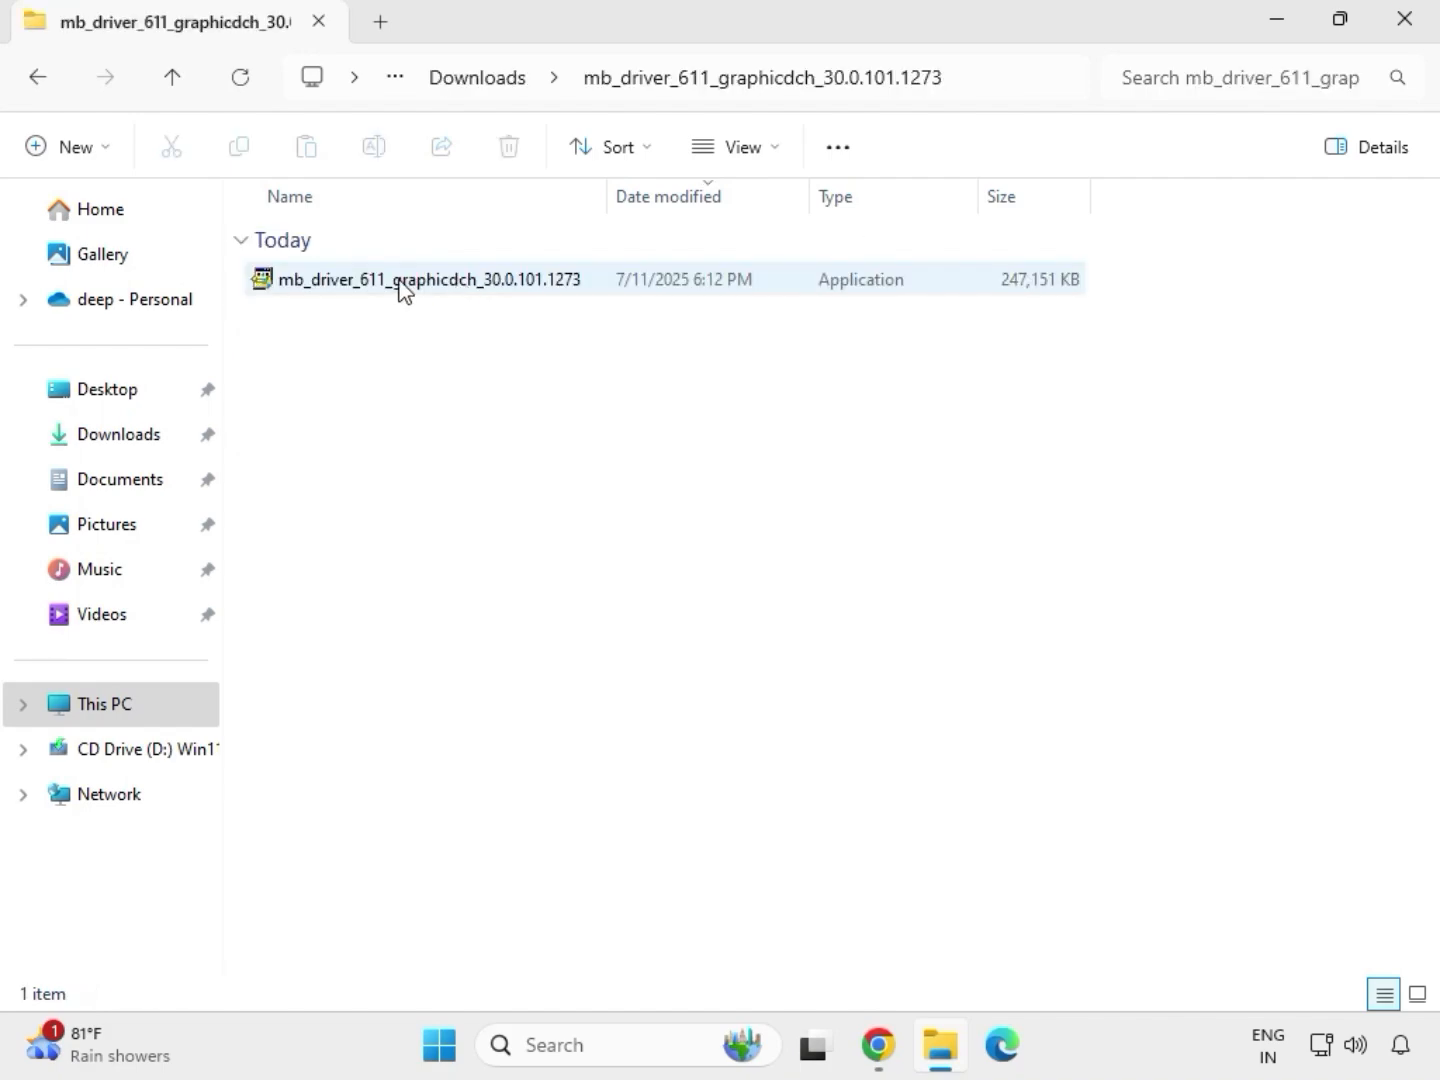
{"action": "left_click", "coordinate": [405, 292]}
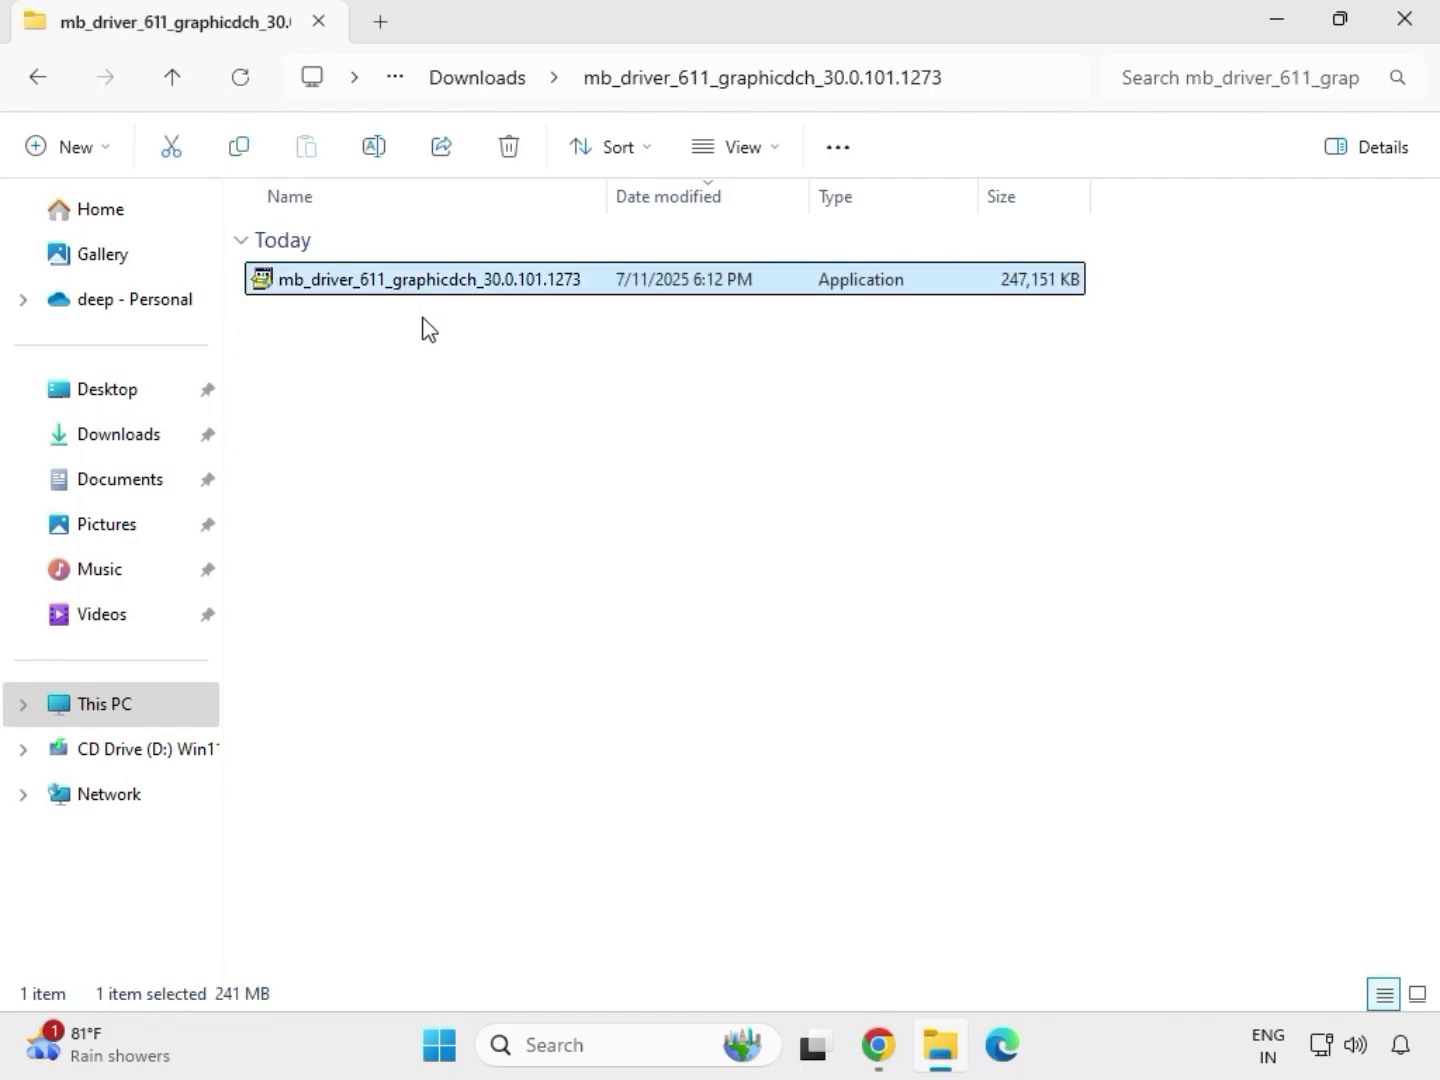
{"action": "right_click", "coordinate": [423, 328]}
{"action": "left_click", "coordinate": [530, 512]}
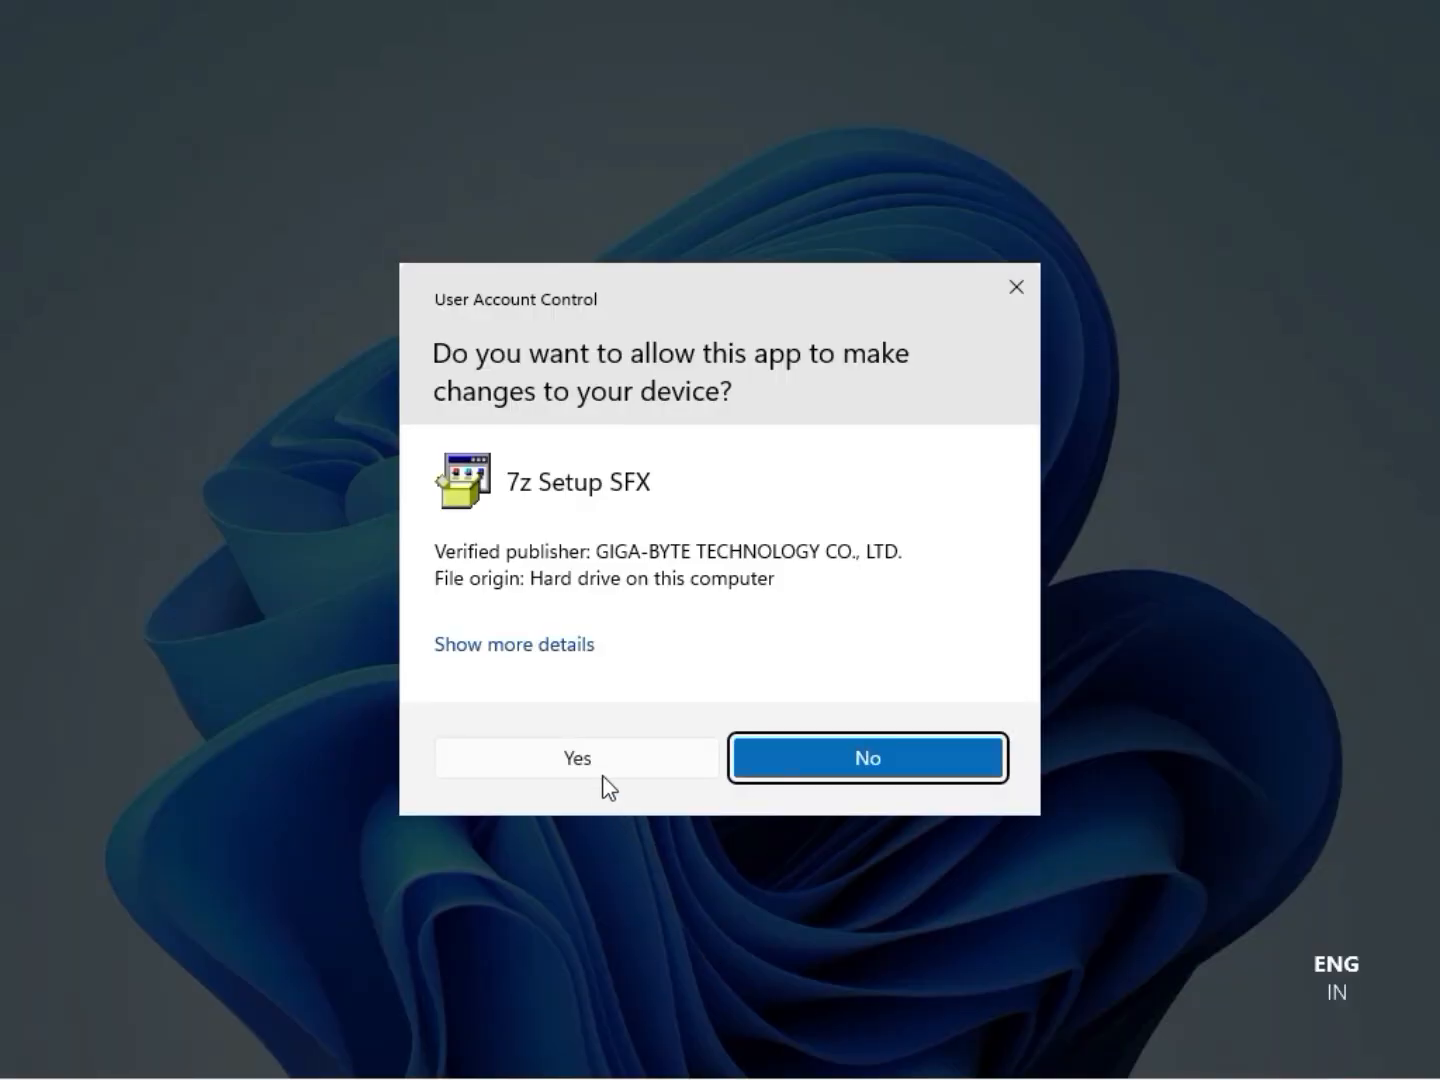
{"action": "left_click", "coordinate": [577, 759]}
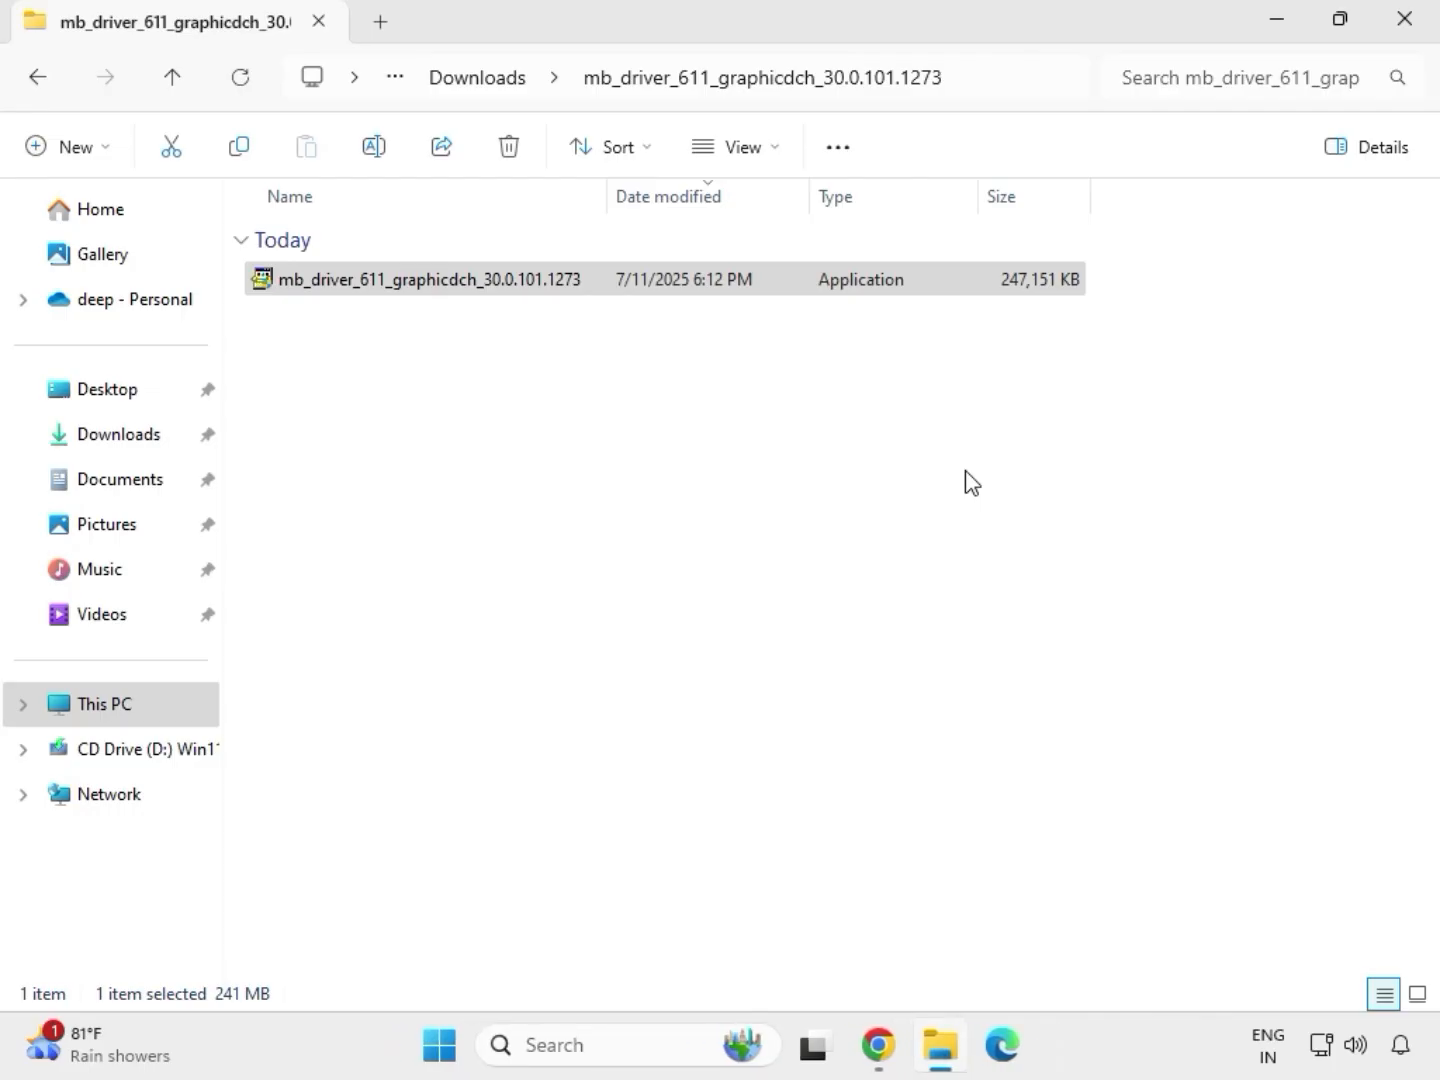
Close the graphics driver folder window, then reopen Downloads in File Explorer and open the extracted mb_driver_lan_10050_09012021 folder.
{"action": "left_click", "coordinate": [1417, 36]}
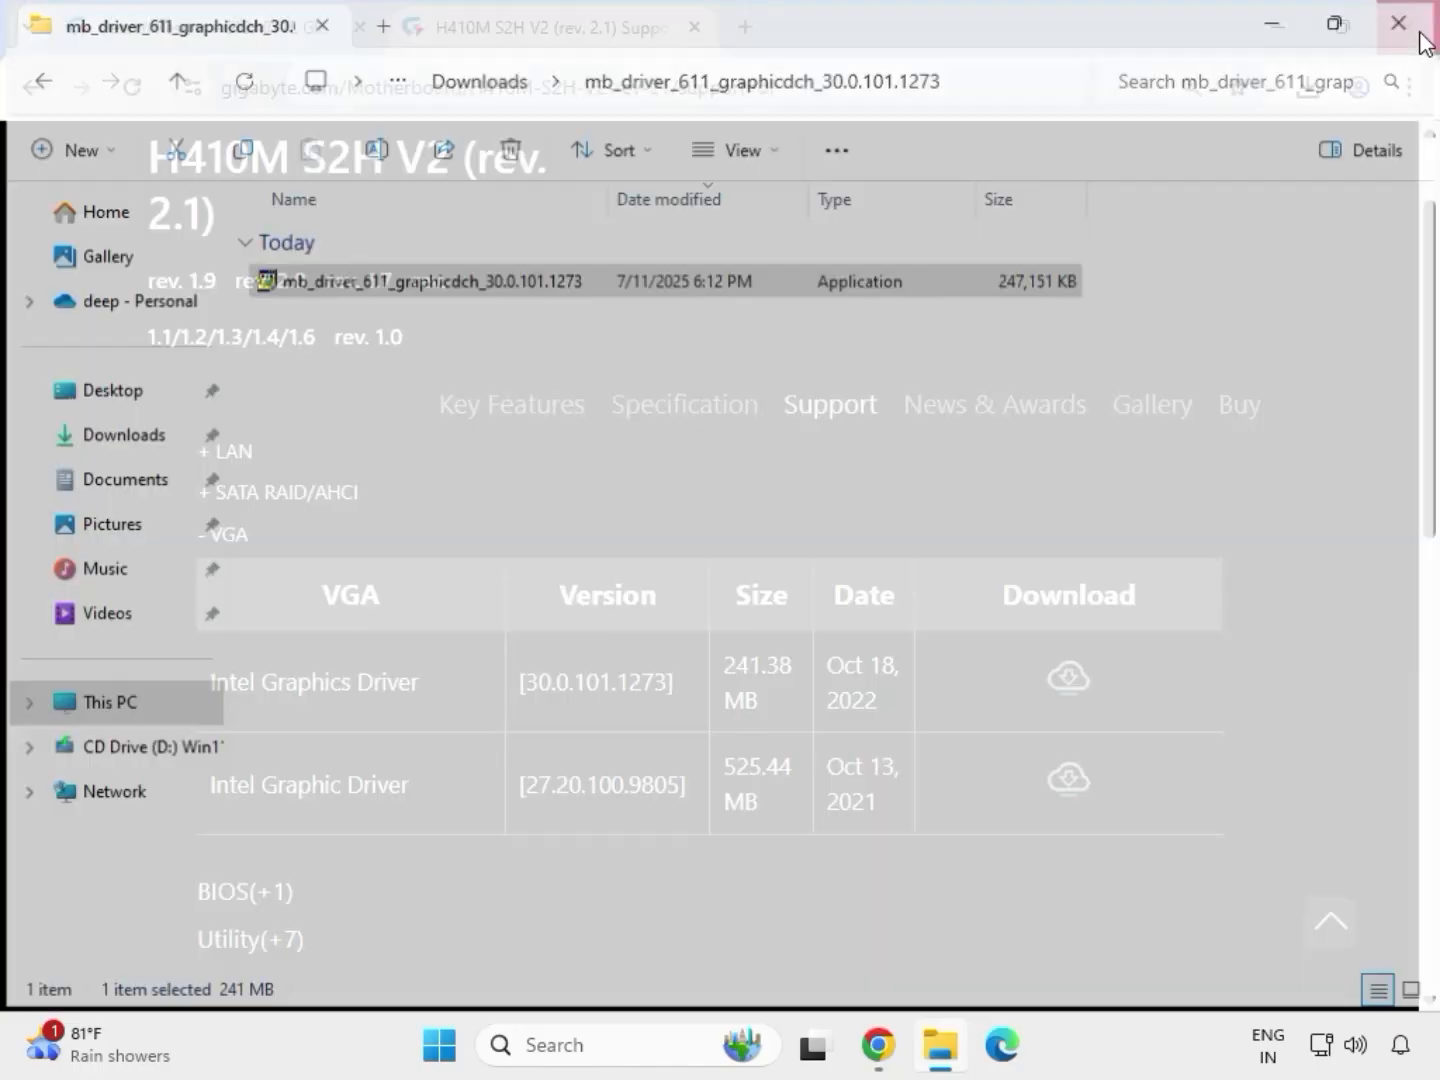
{"action": "left_click", "coordinate": [943, 1058]}
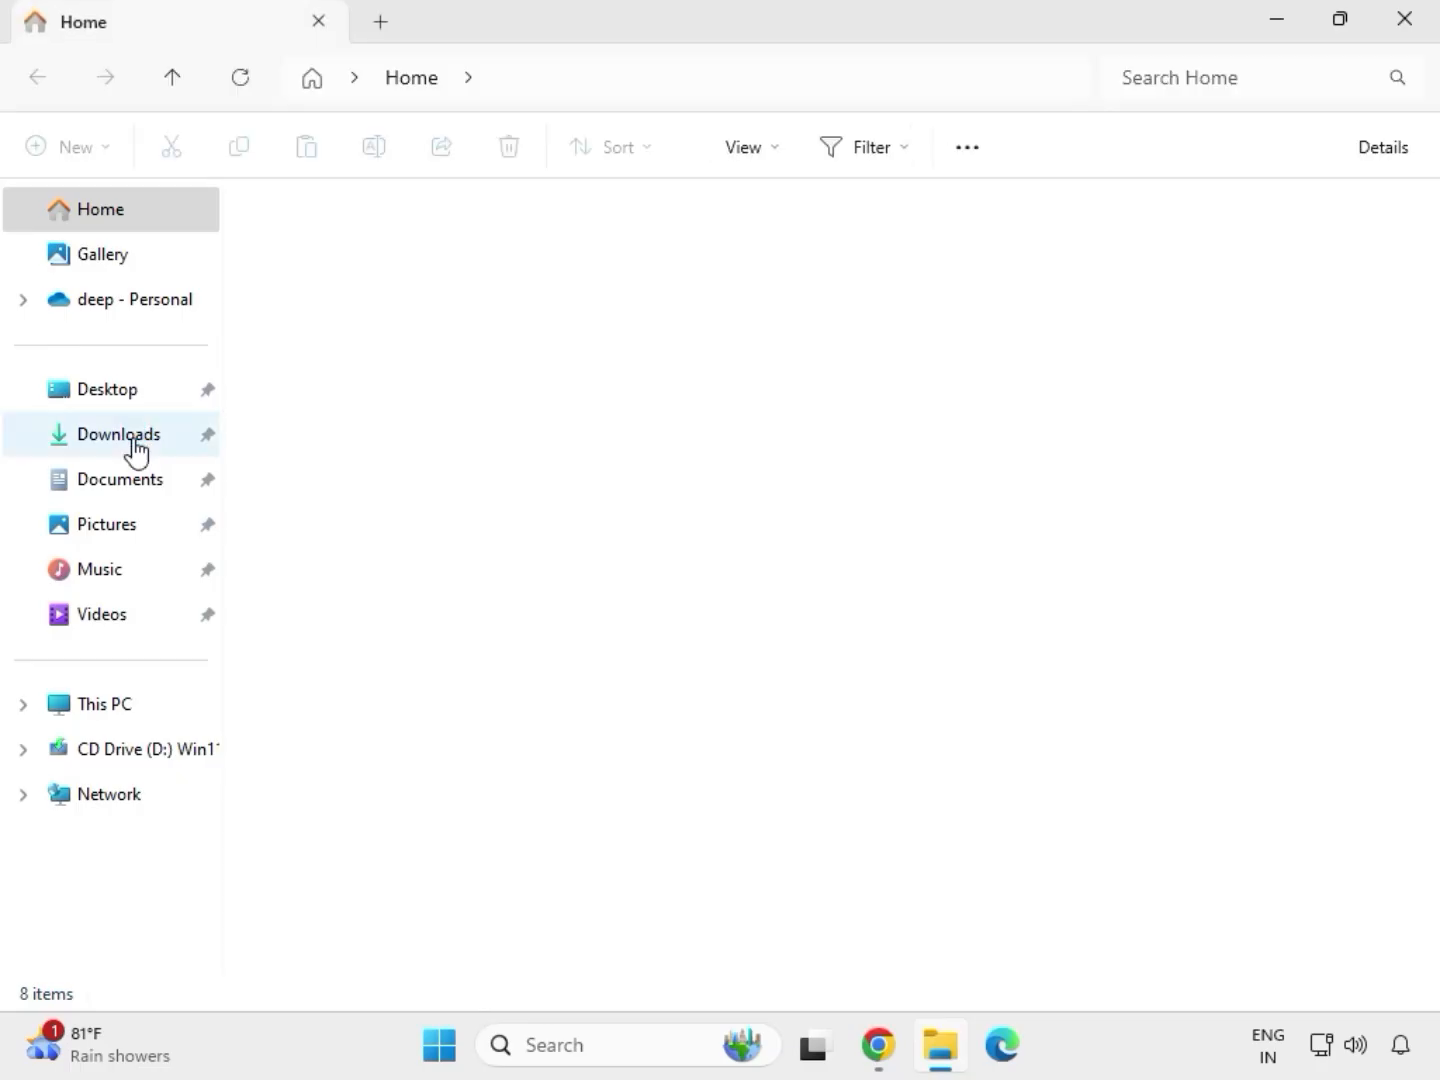
{"action": "left_click", "coordinate": [135, 447]}
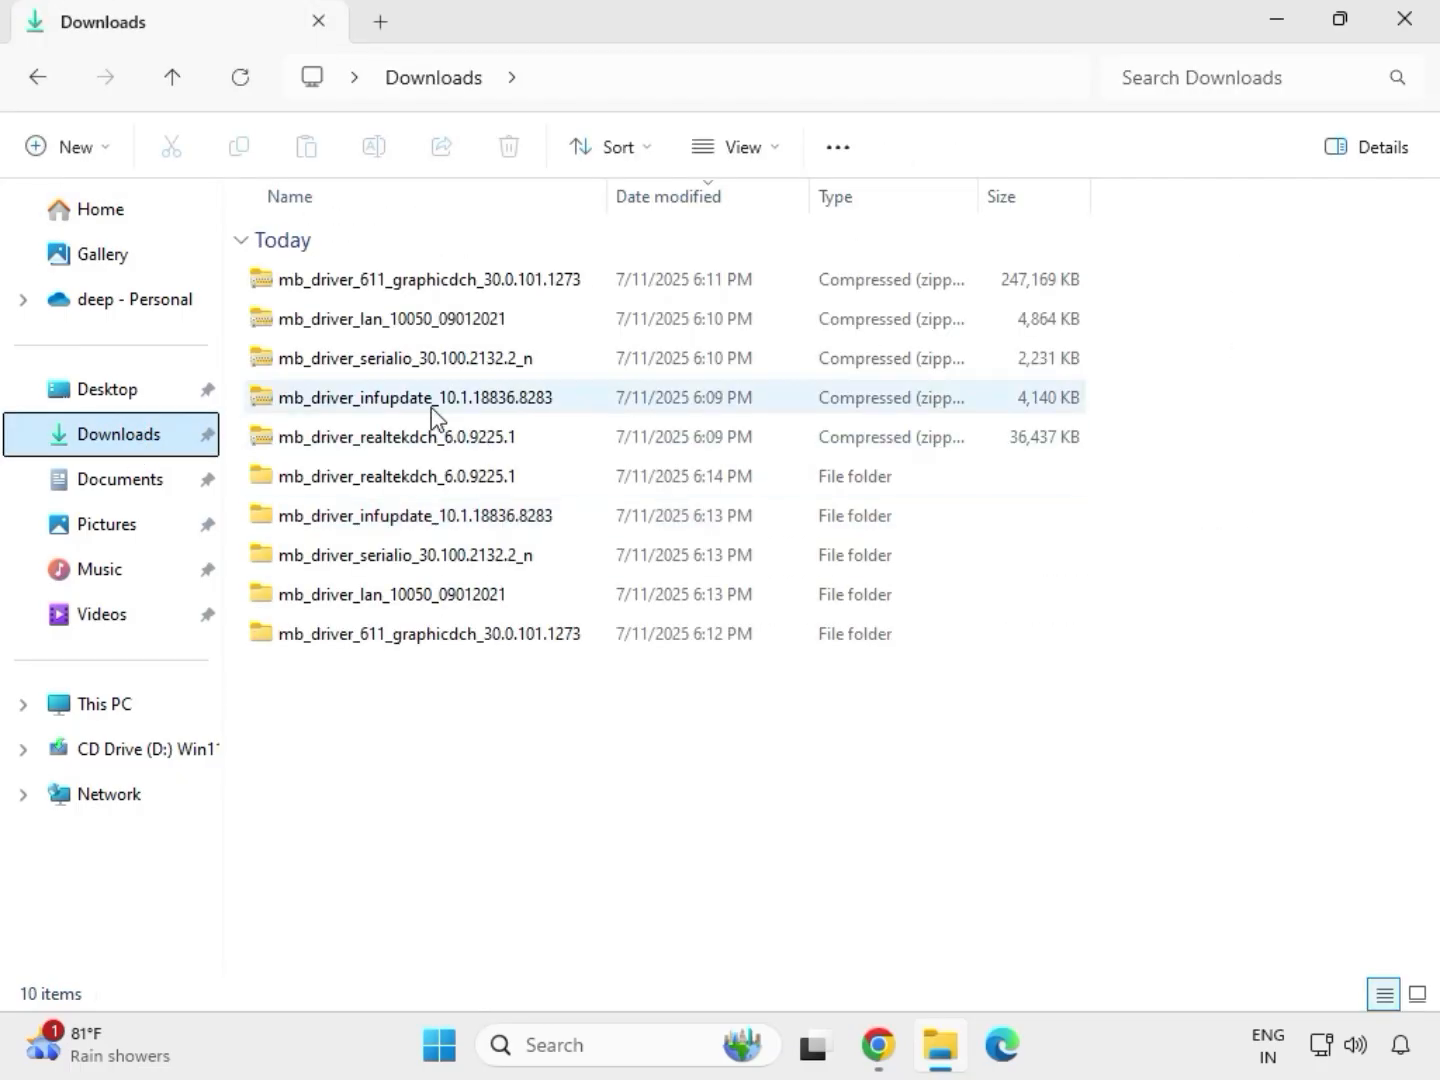
{"action": "left_click", "coordinate": [410, 478]}
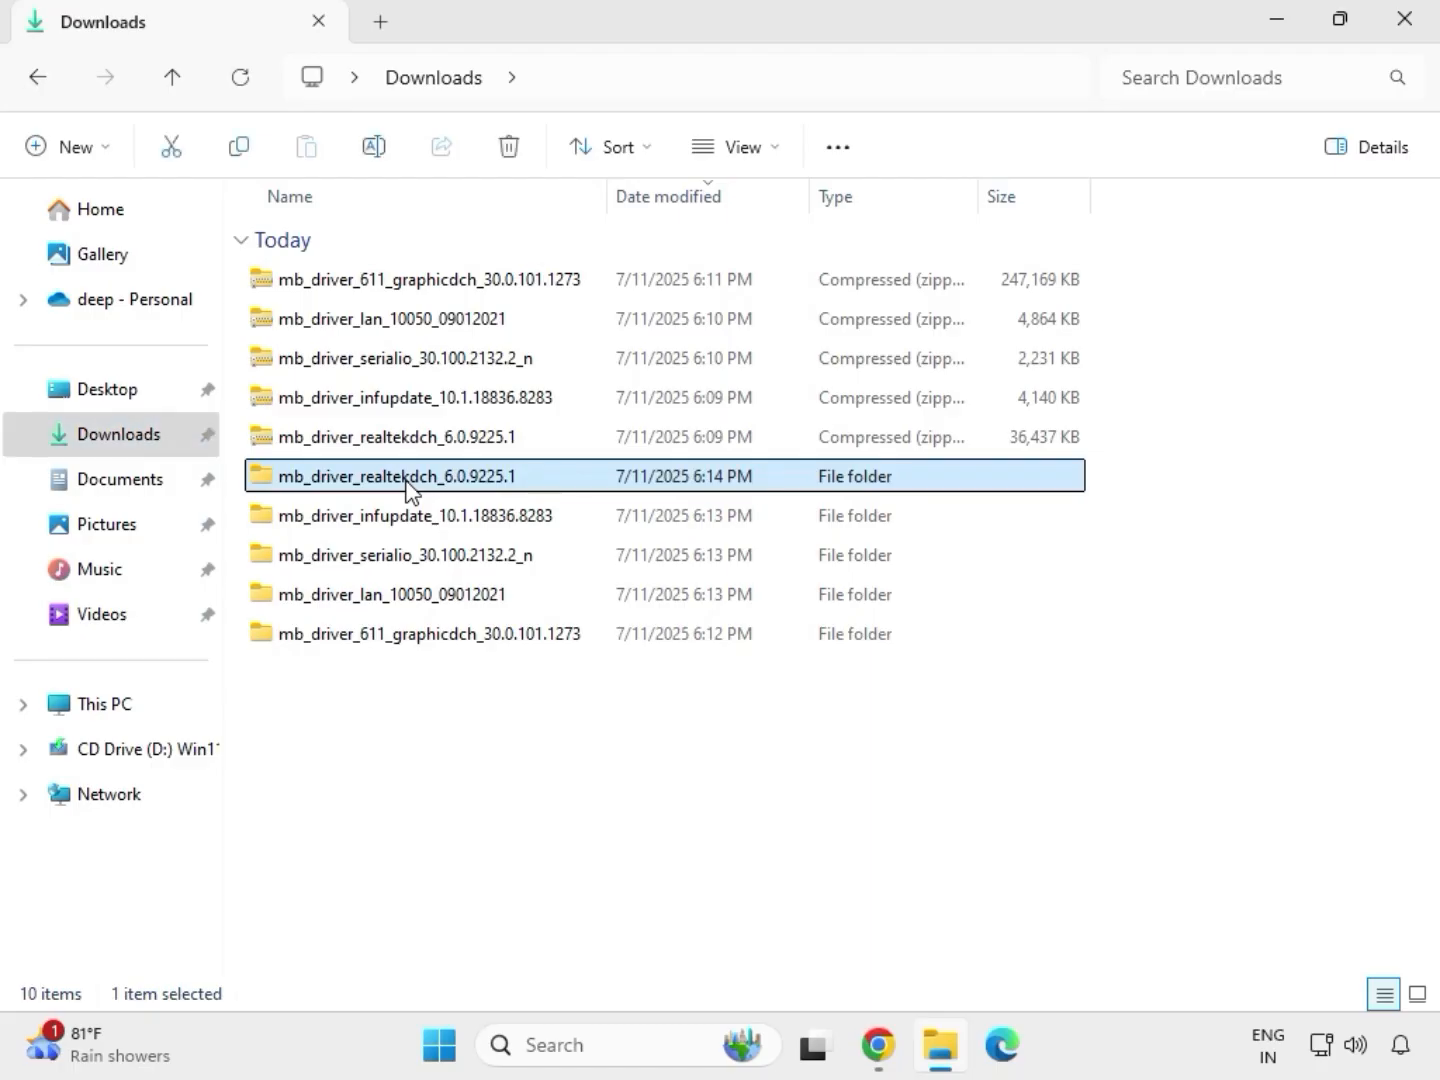
{"action": "left_click", "coordinate": [468, 640]}
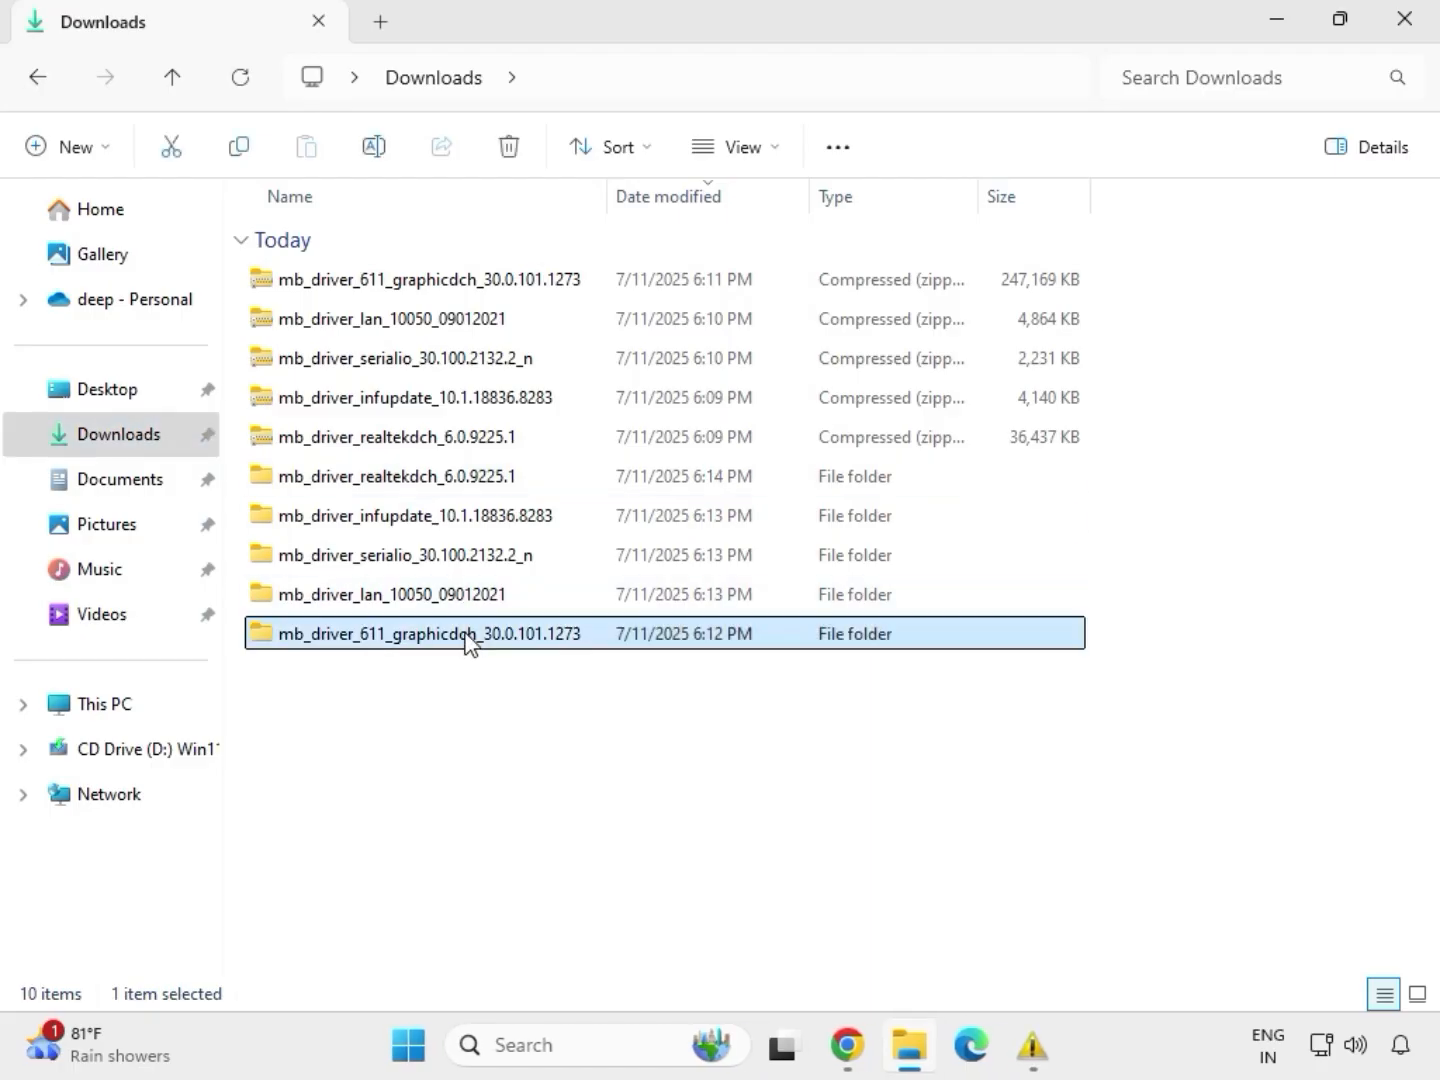
{"action": "left_click", "coordinate": [445, 595]}
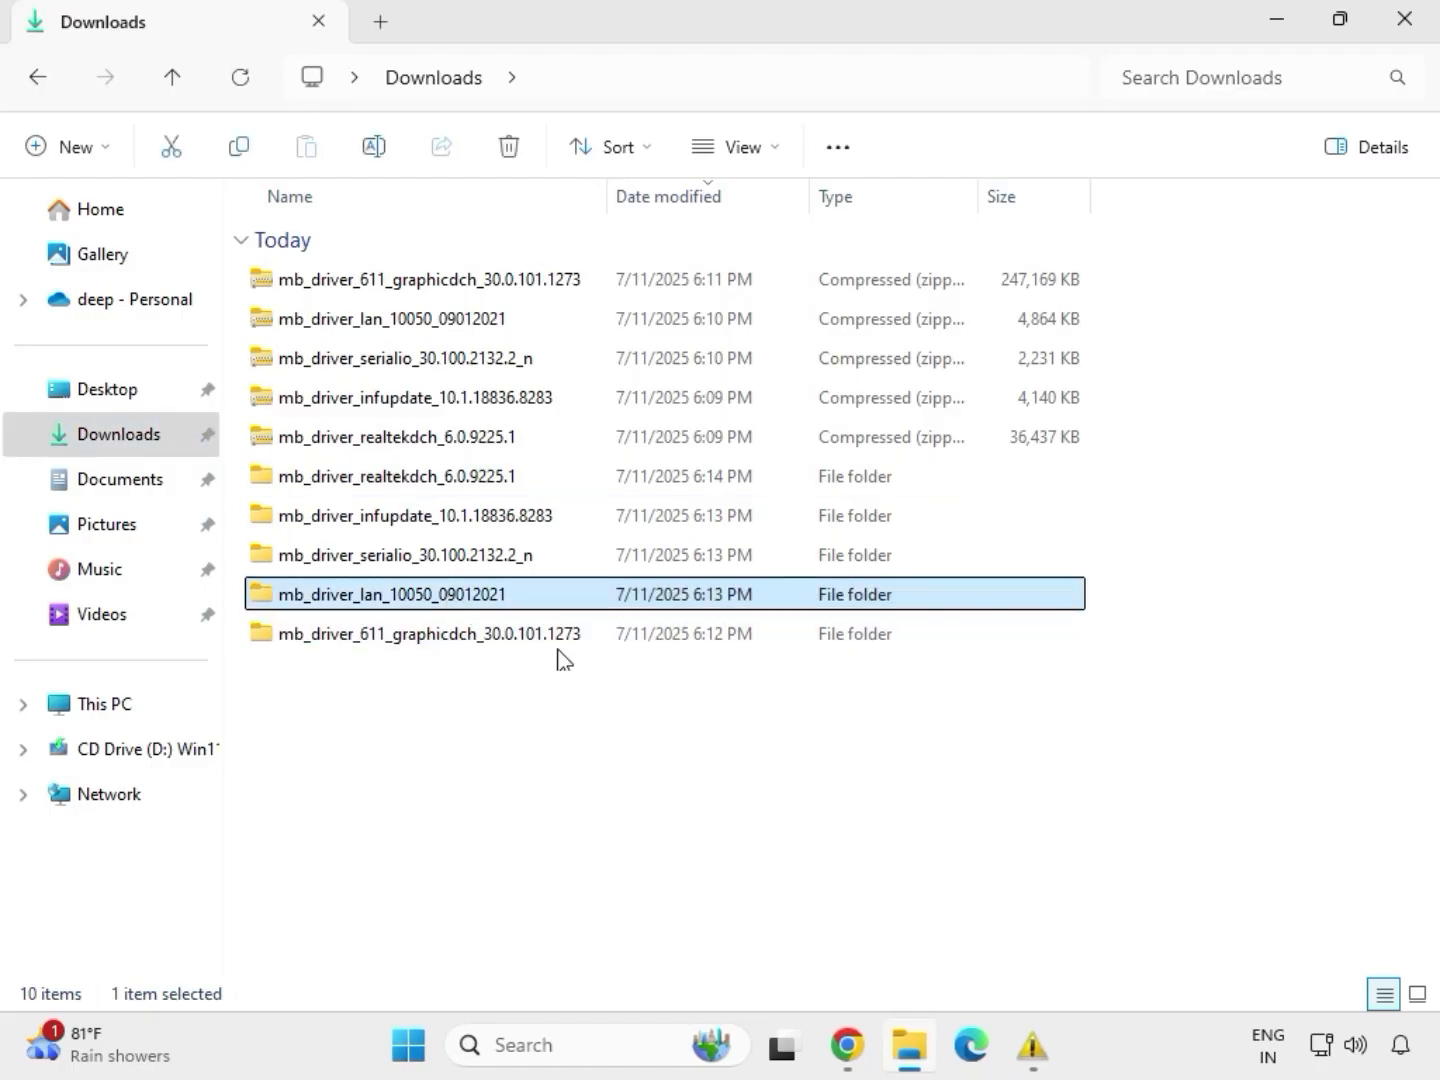
{"action": "double_click", "coordinate": [446, 595]}
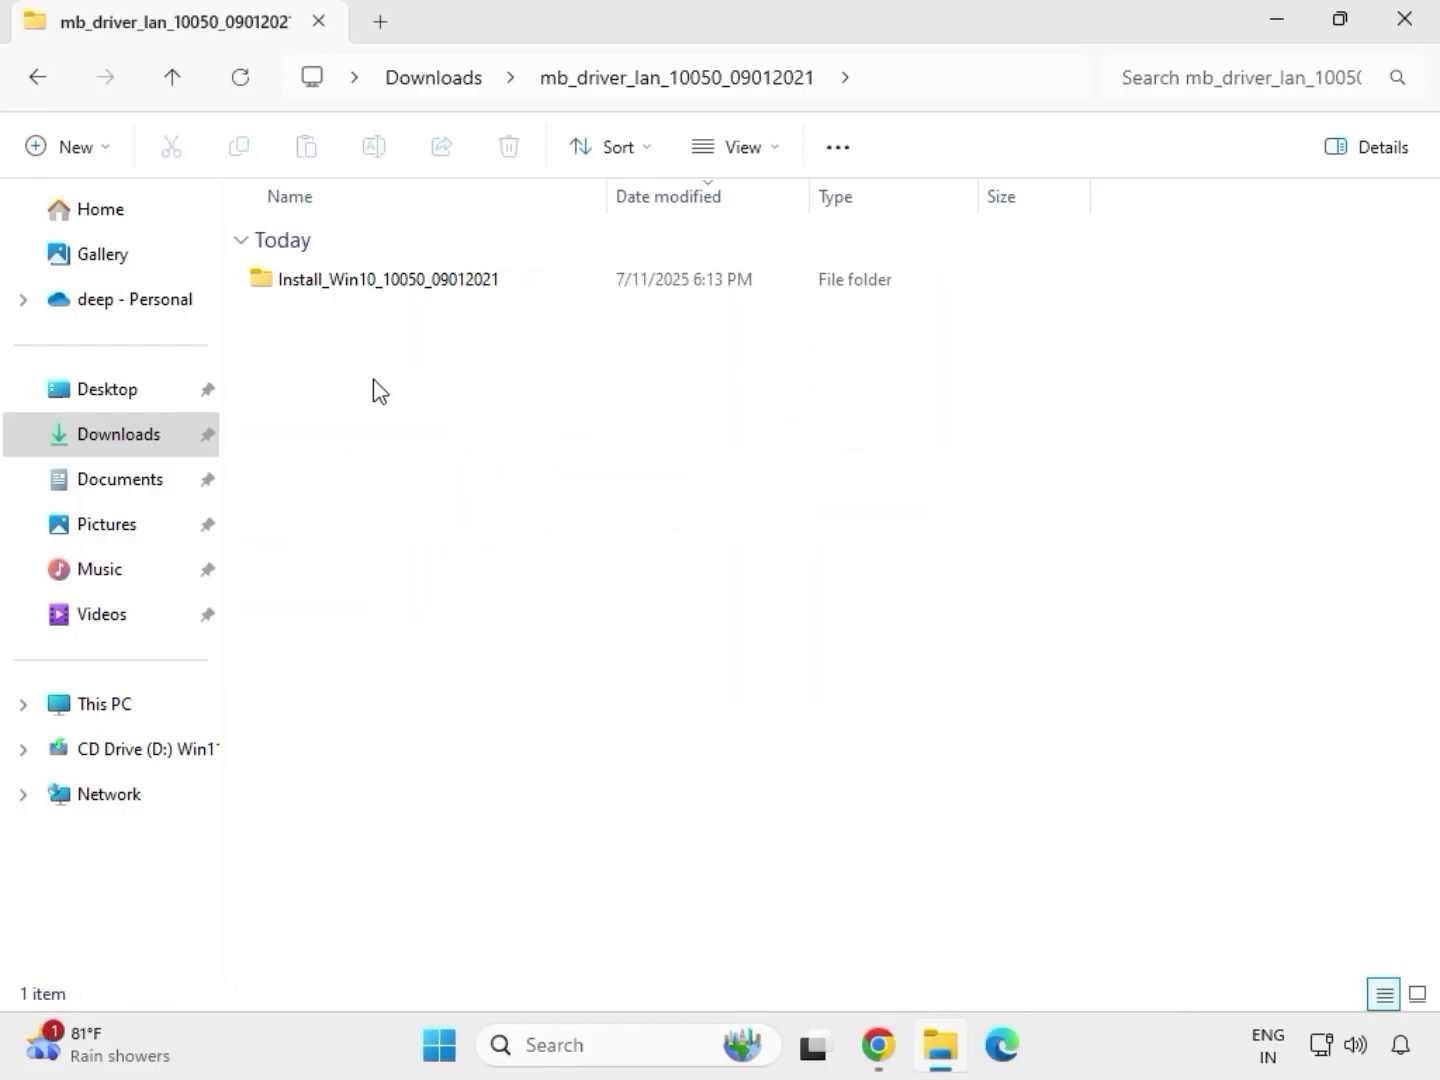
Run the Install_Win10_10050_09012021 installer with device changes allowed and complete the Repair of the Realtek Ethernet Controller Driver.
{"action": "double_click", "coordinate": [358, 284]}
{"action": "left_click", "coordinate": [358, 283]}
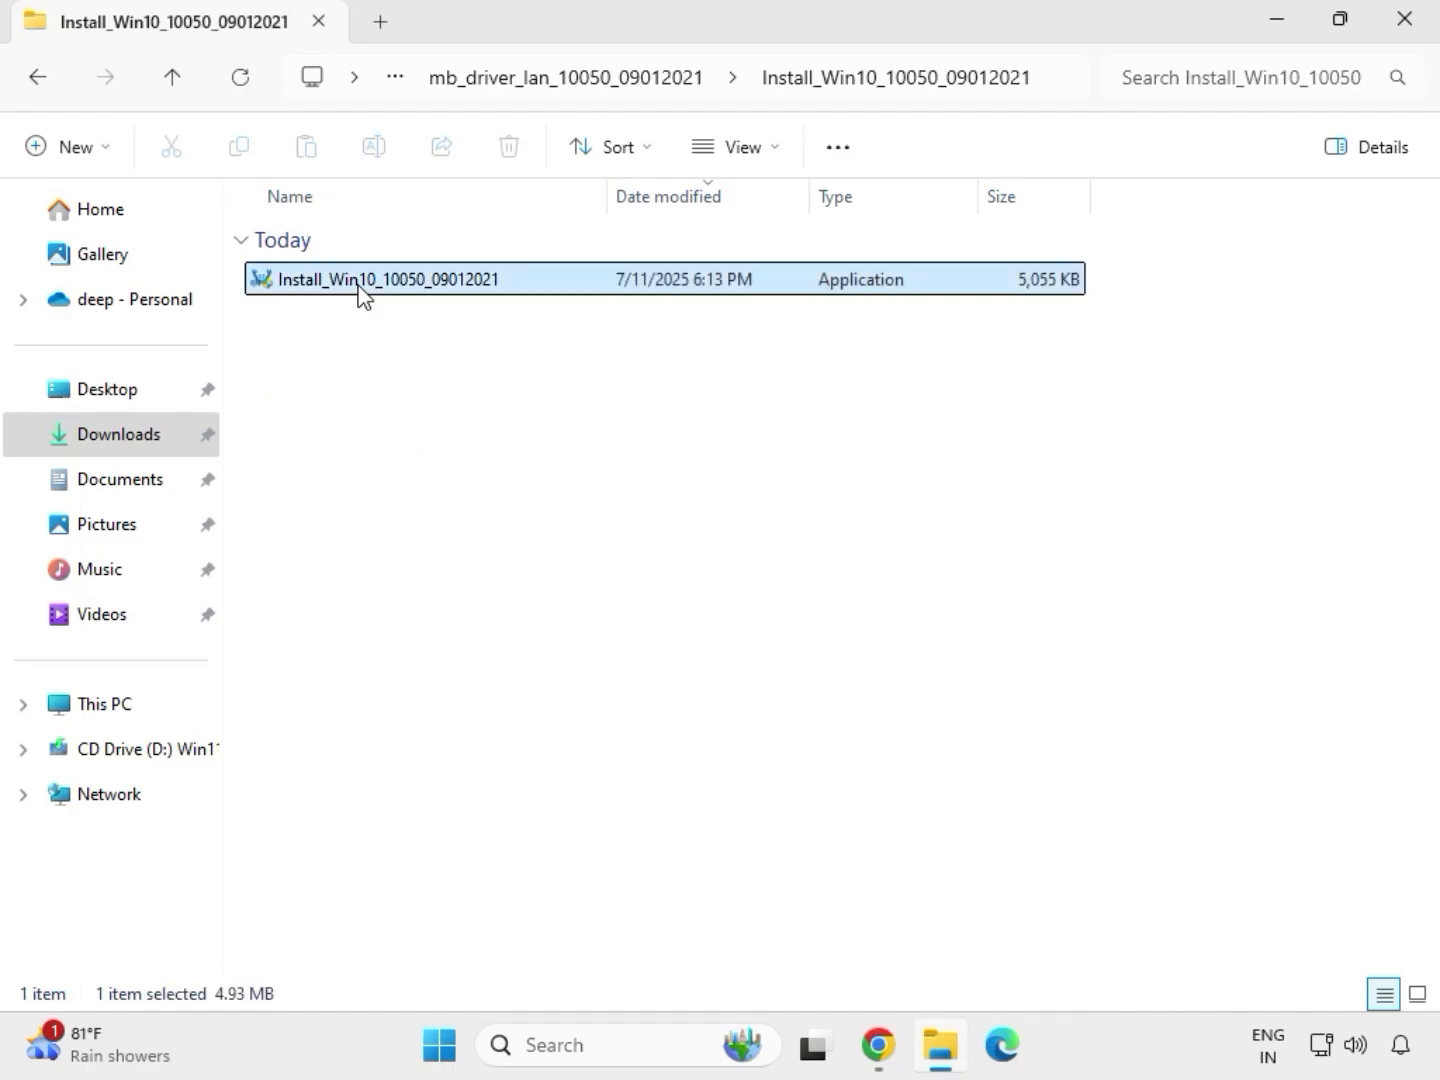
{"action": "double_click", "coordinate": [358, 283]}
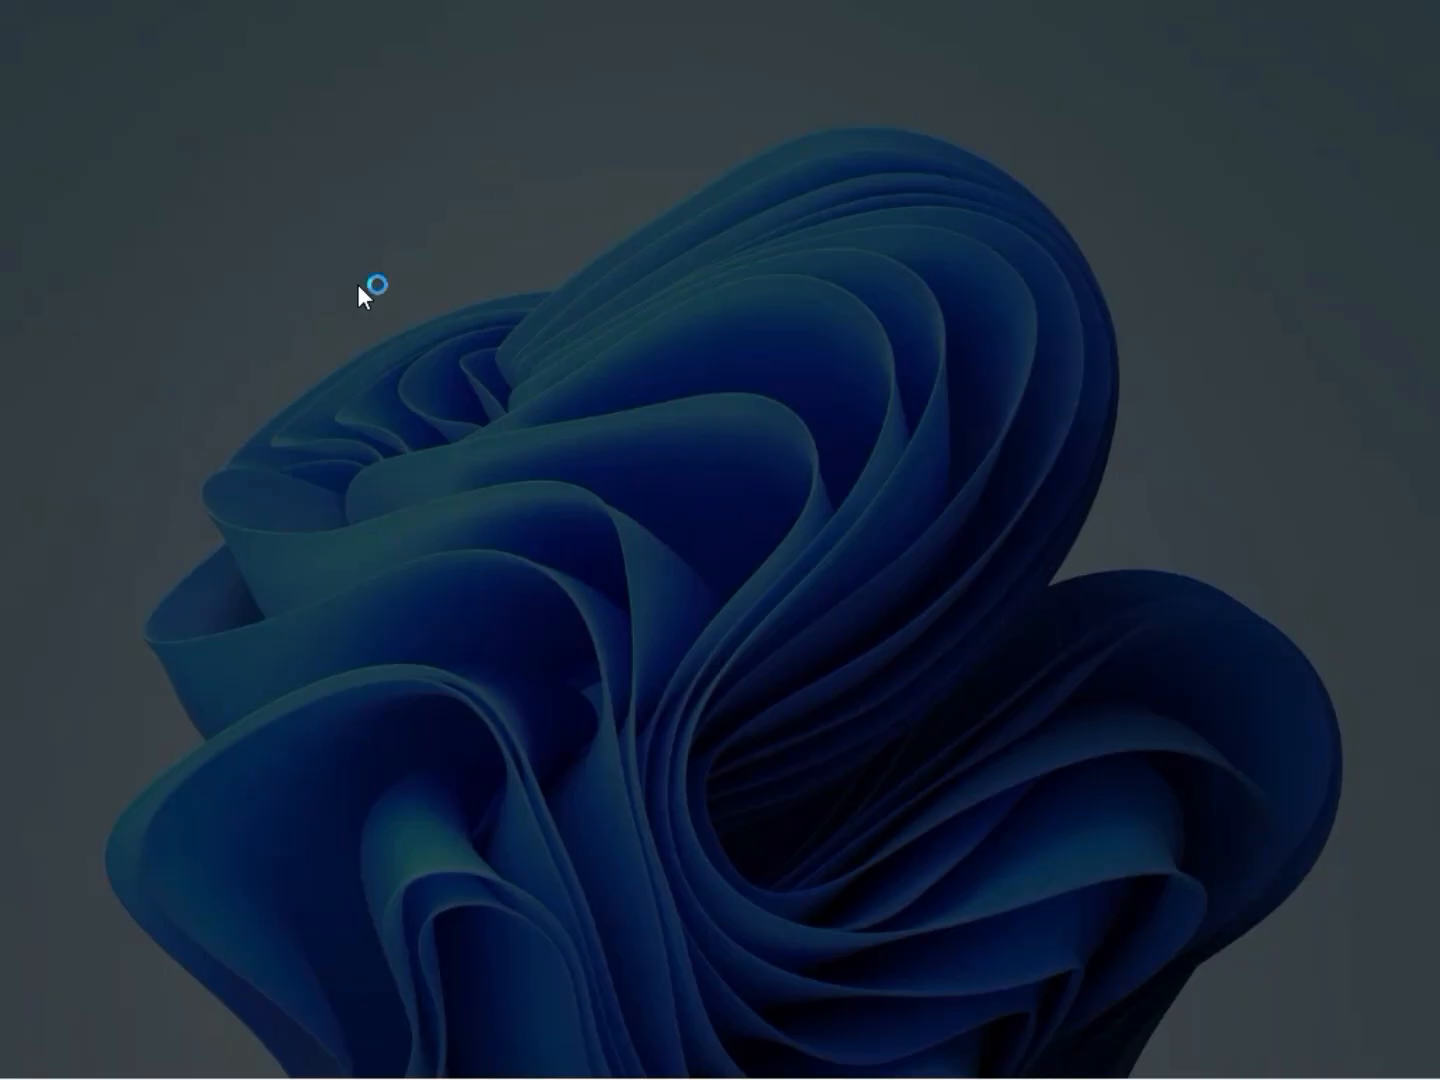
{"action": "left_click", "coordinate": [565, 758]}
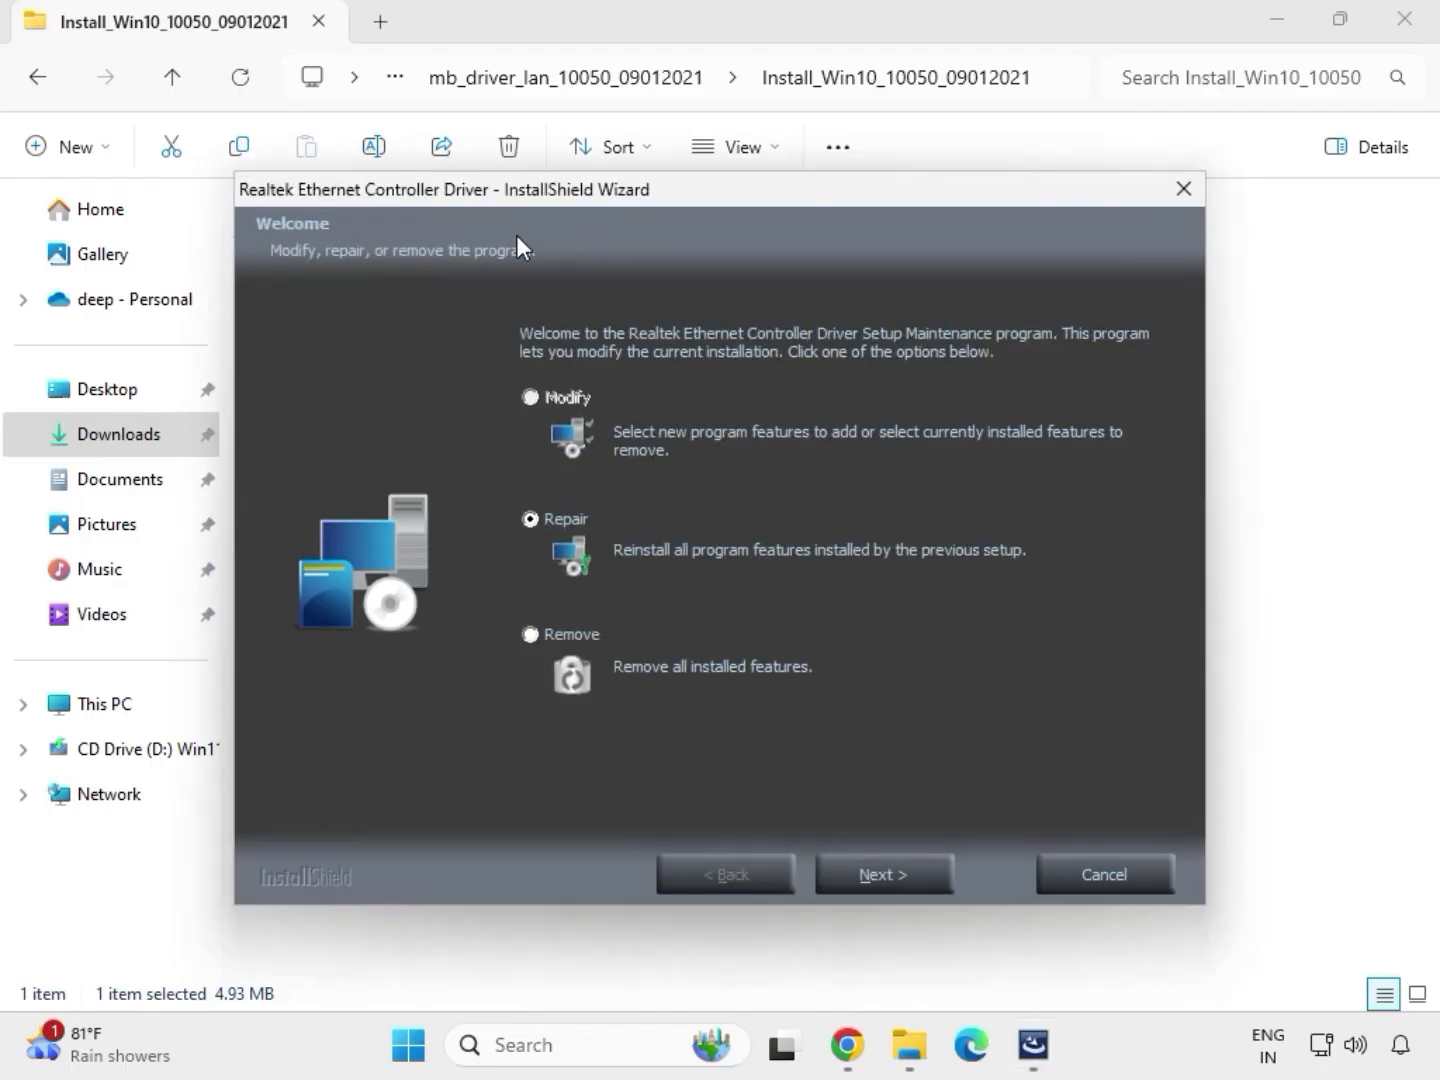
{"action": "left_click", "coordinate": [919, 876]}
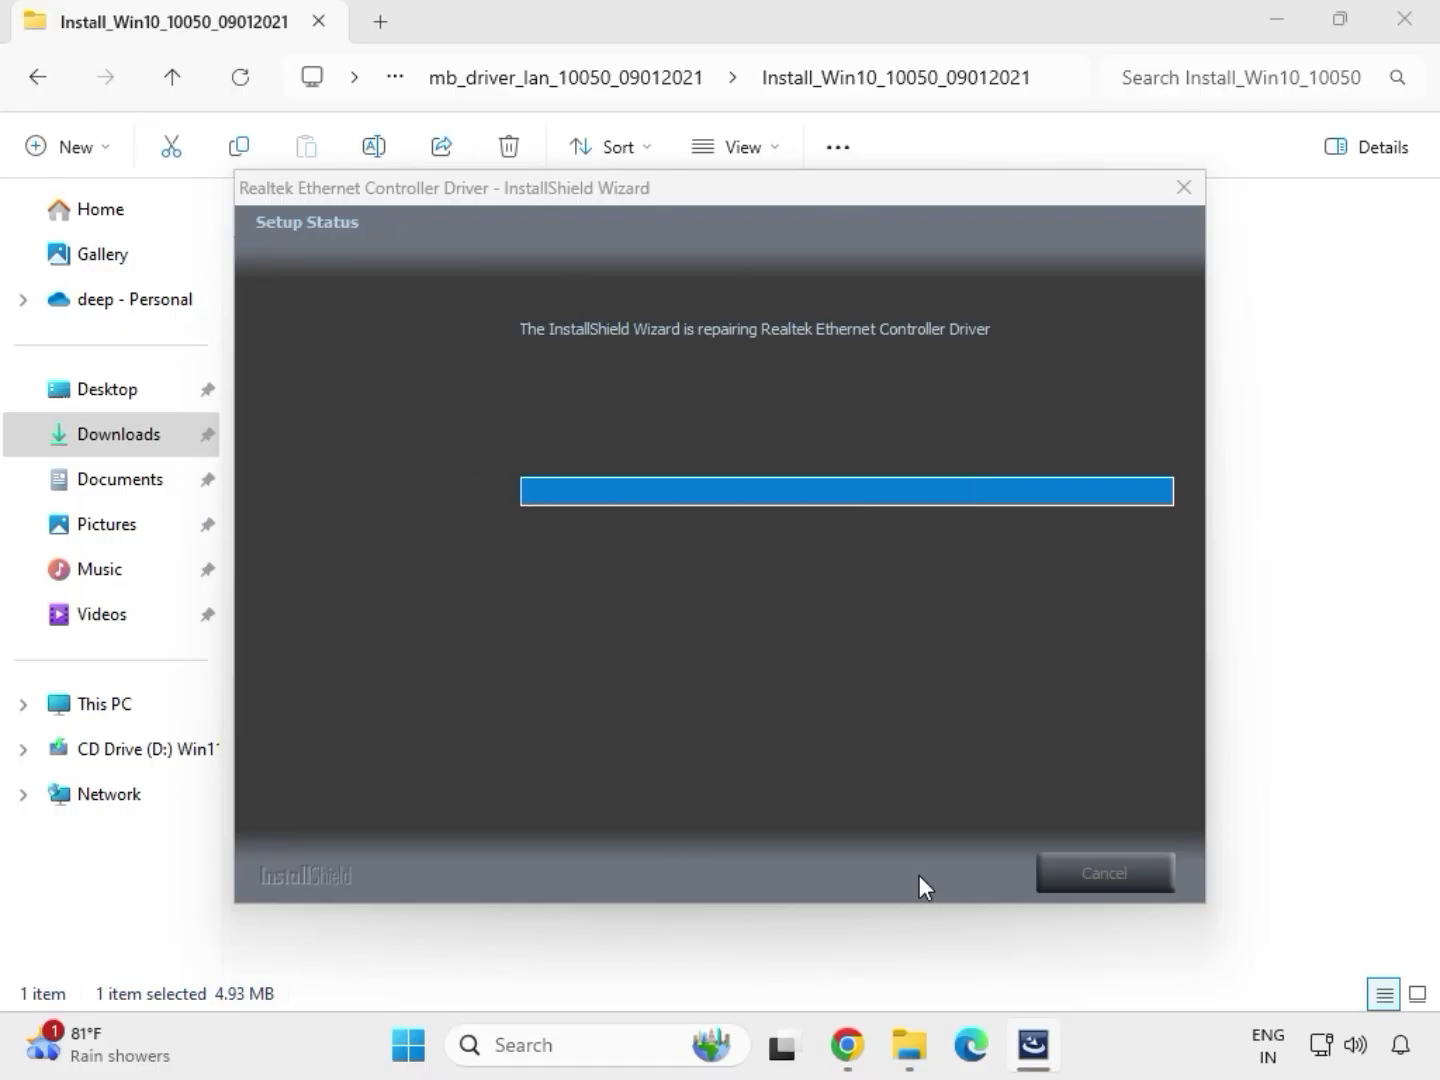
{"action": "left_click", "coordinate": [903, 610]}
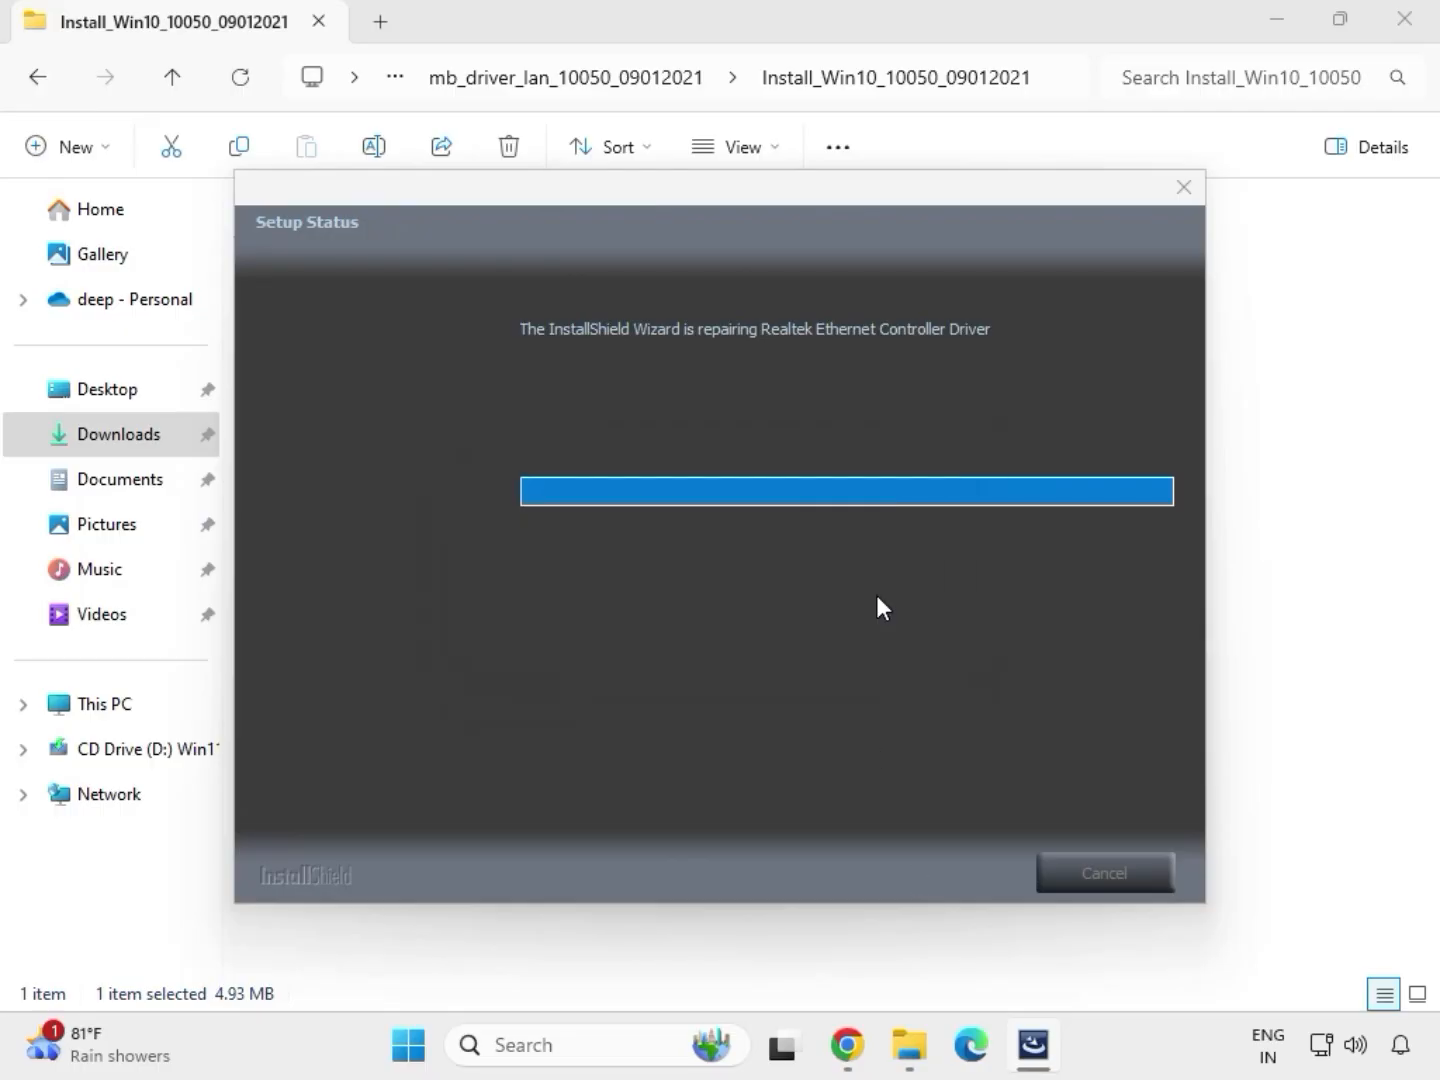
{"action": "left_click", "coordinate": [896, 858]}
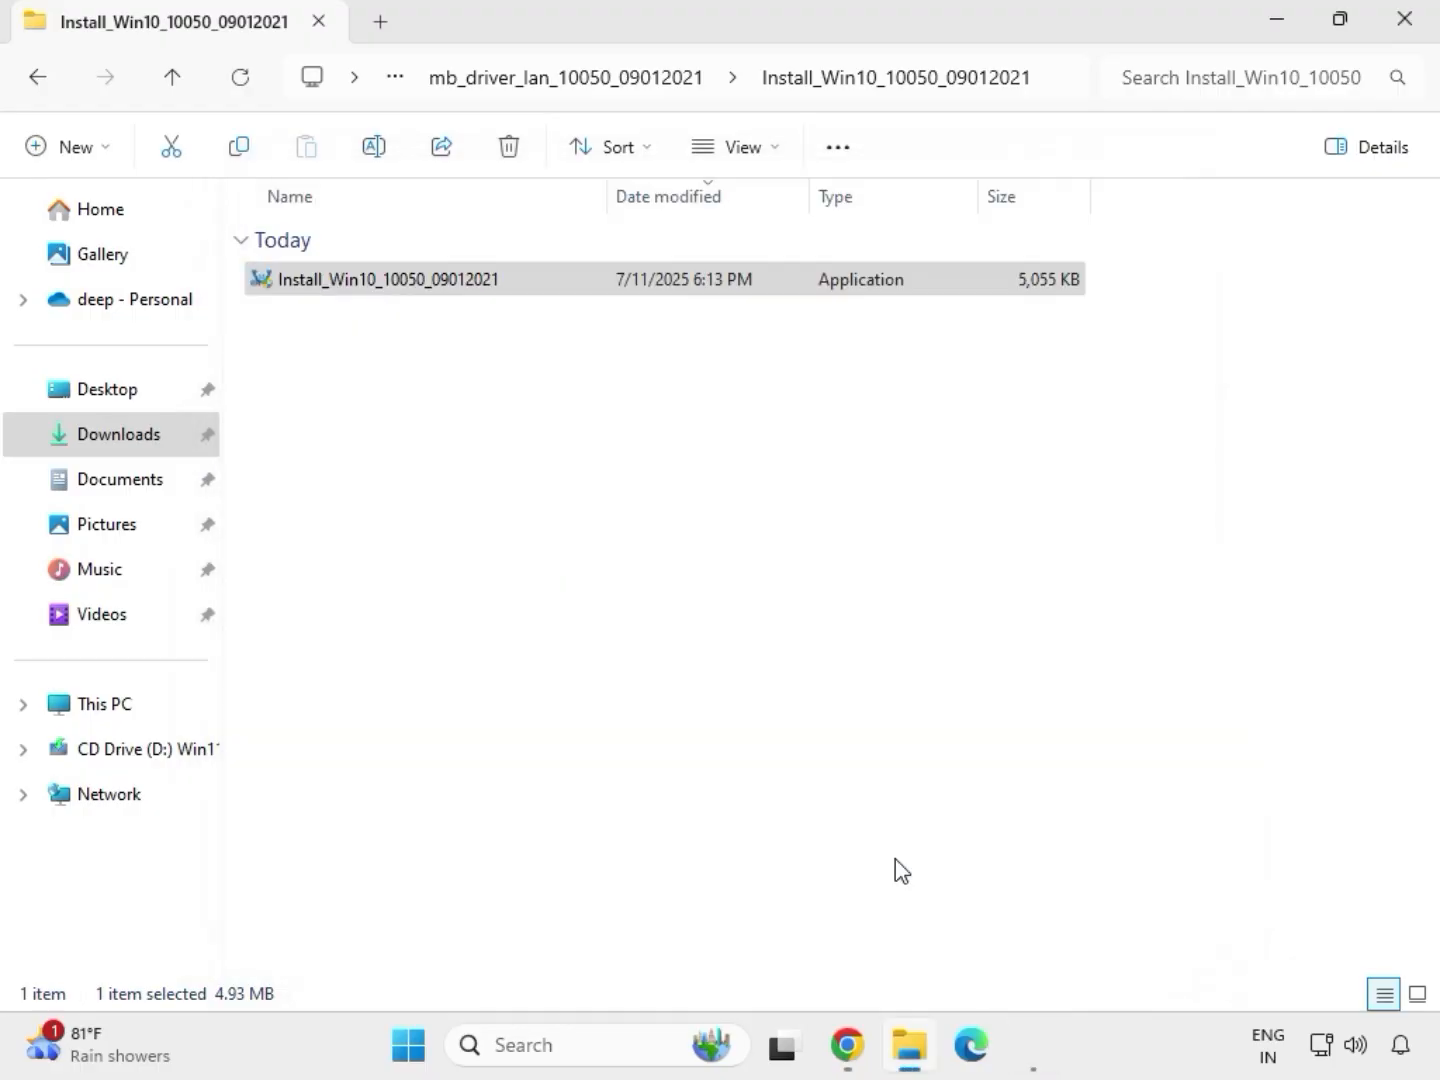
Go back to Downloads and open the SerialIO_30.100.2132.2_PV_CNL_21H2 folder inside mb_driver_serialio_30.100.2132.2_n.
{"action": "left_click", "coordinate": [44, 88]}
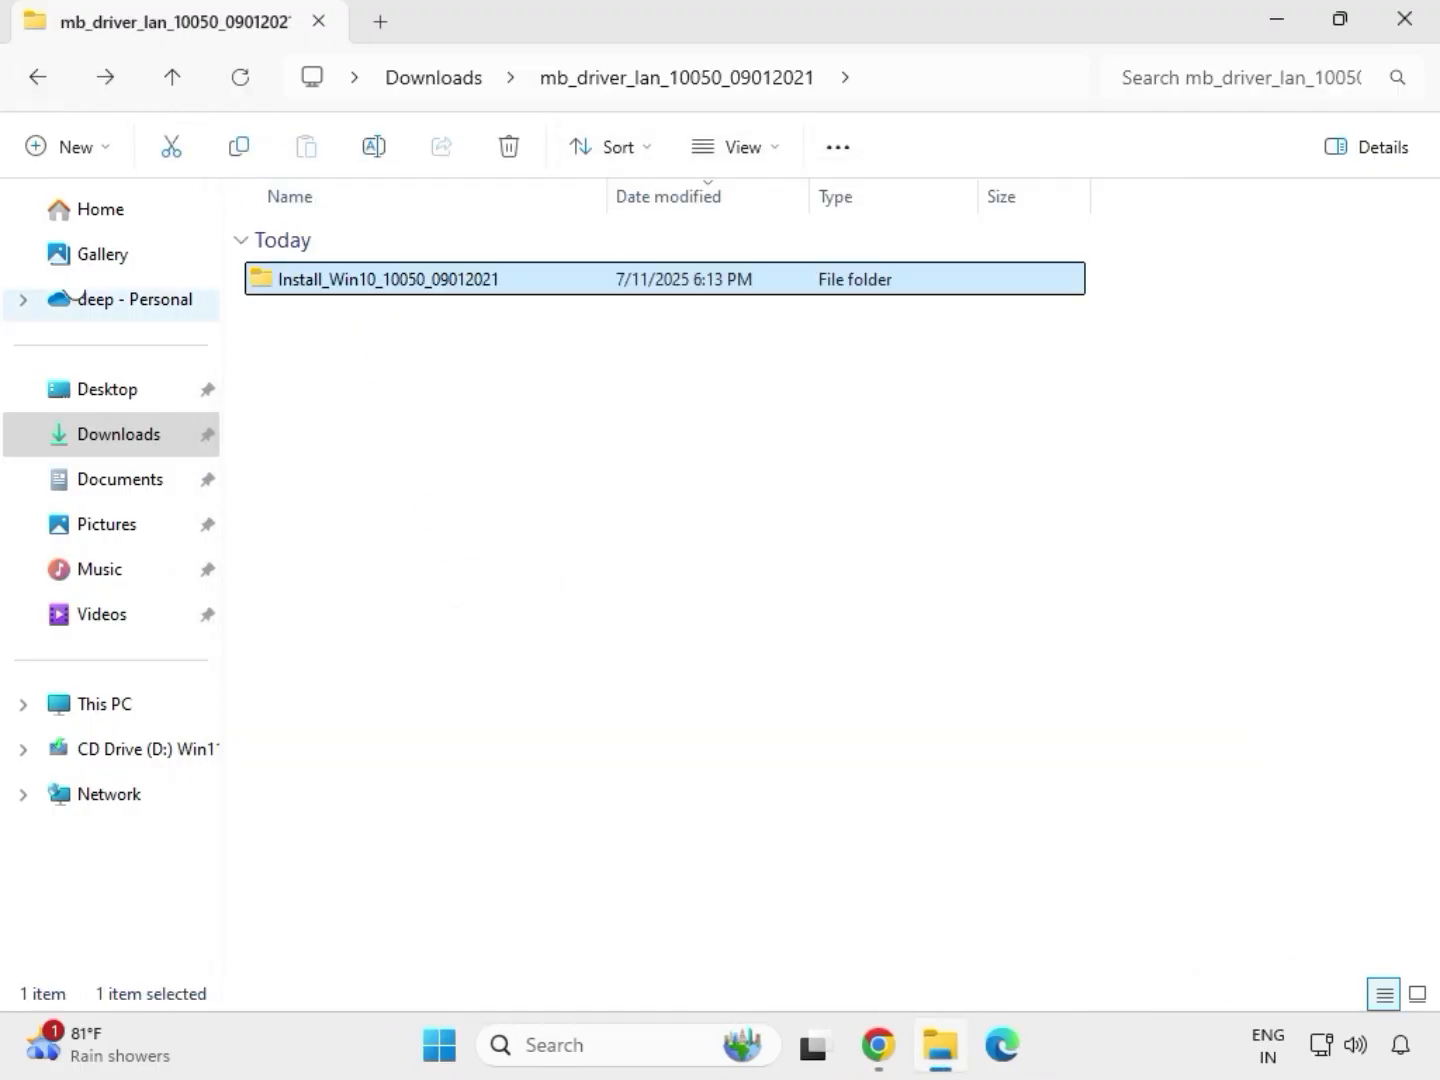
{"action": "left_click", "coordinate": [34, 80]}
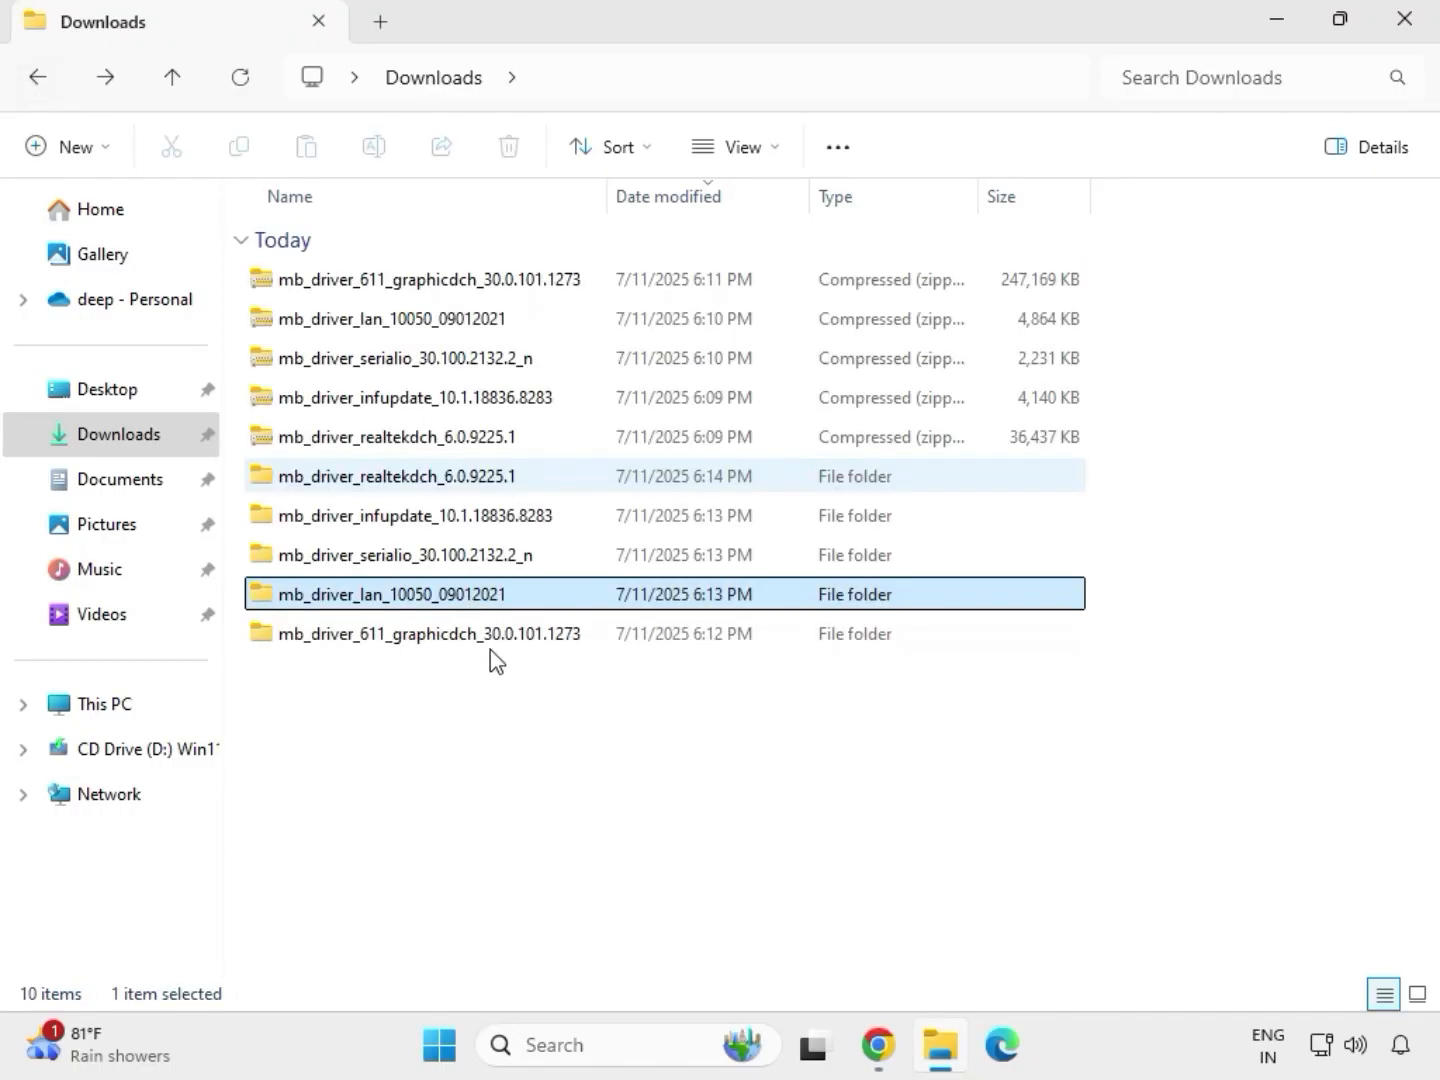
{"action": "double_click", "coordinate": [403, 553]}
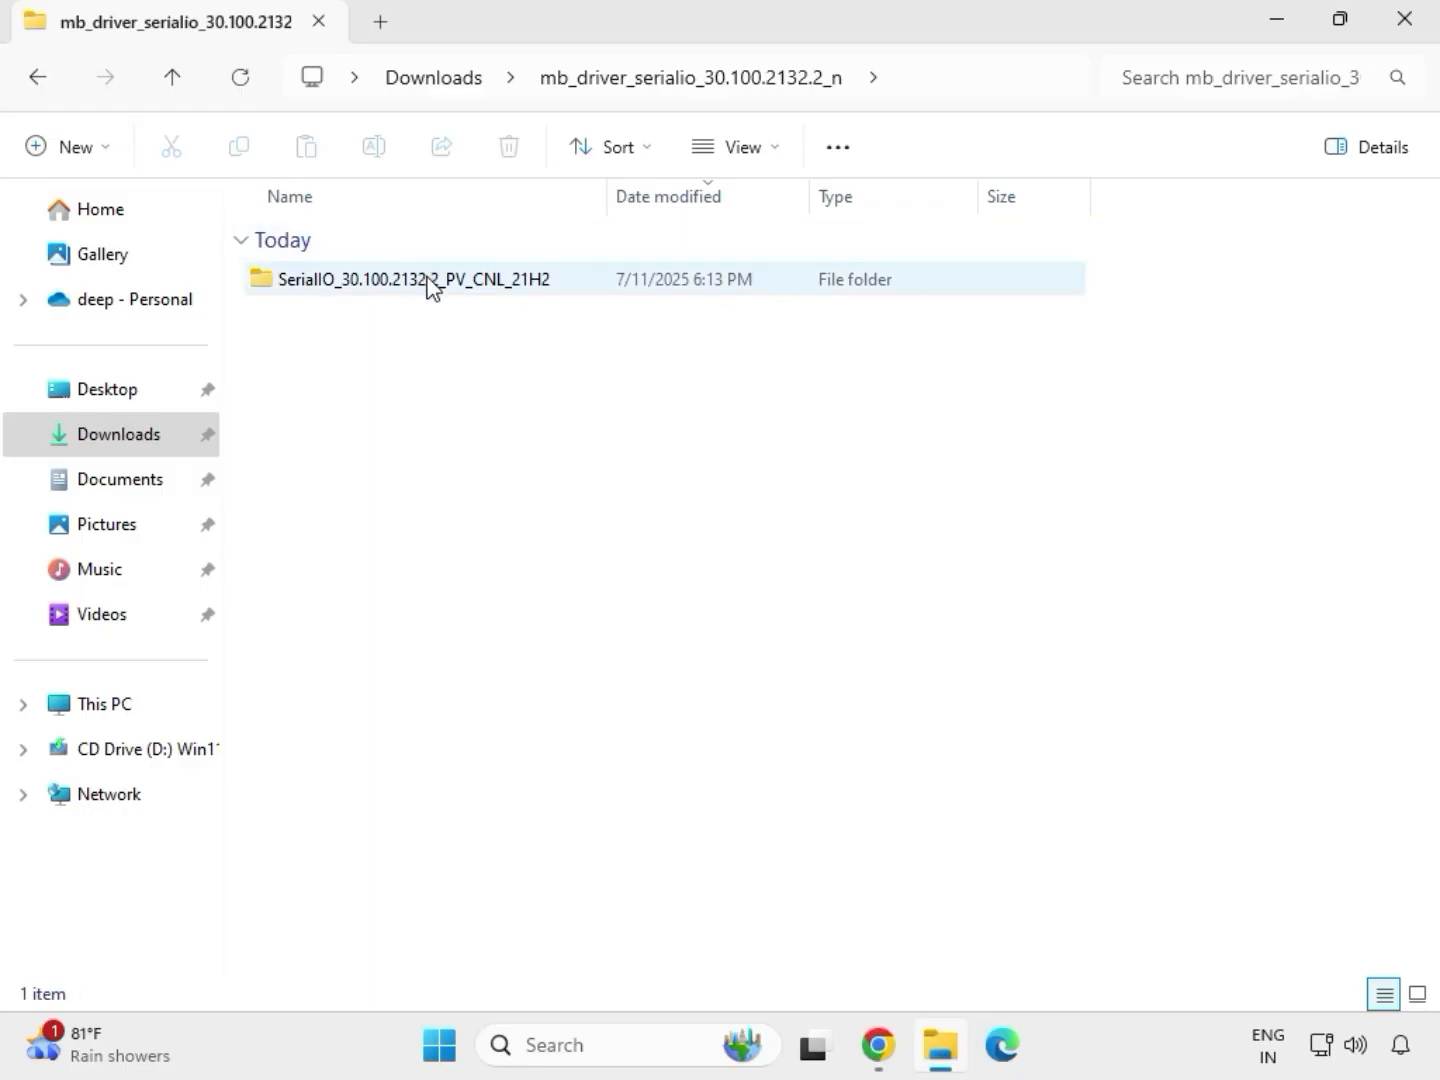
{"action": "double_click", "coordinate": [428, 283]}
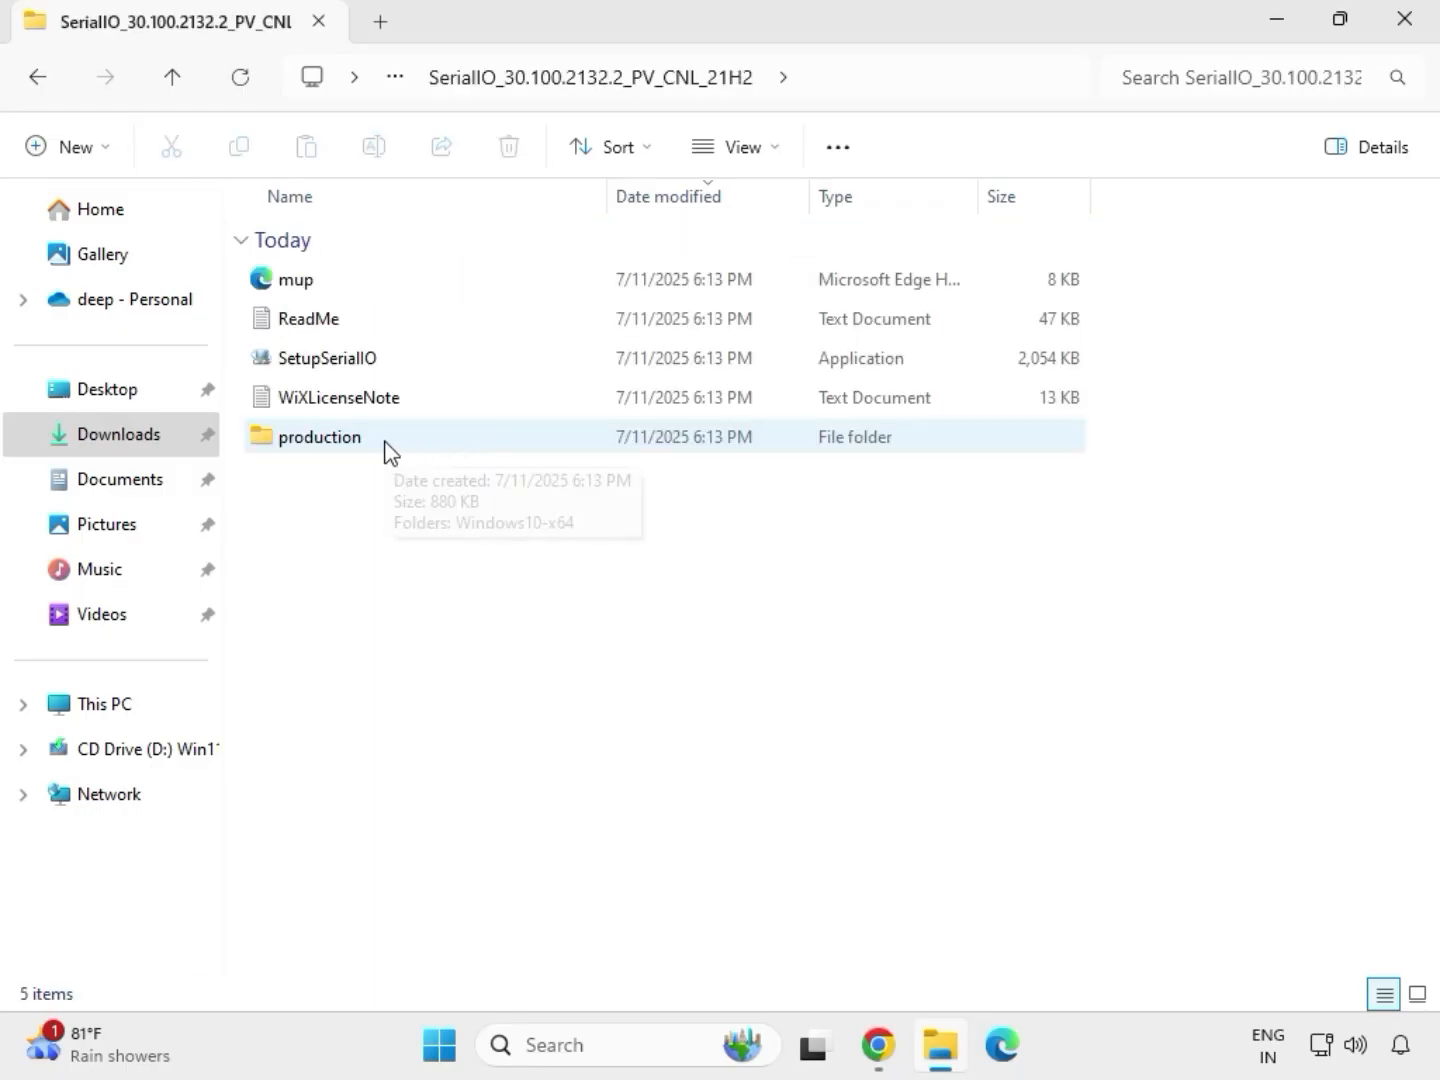
Try to install the Intel Serial IO driver by running SetupSerialIO as administrator, allowing device changes, and close the setup.
{"action": "left_click", "coordinate": [362, 365]}
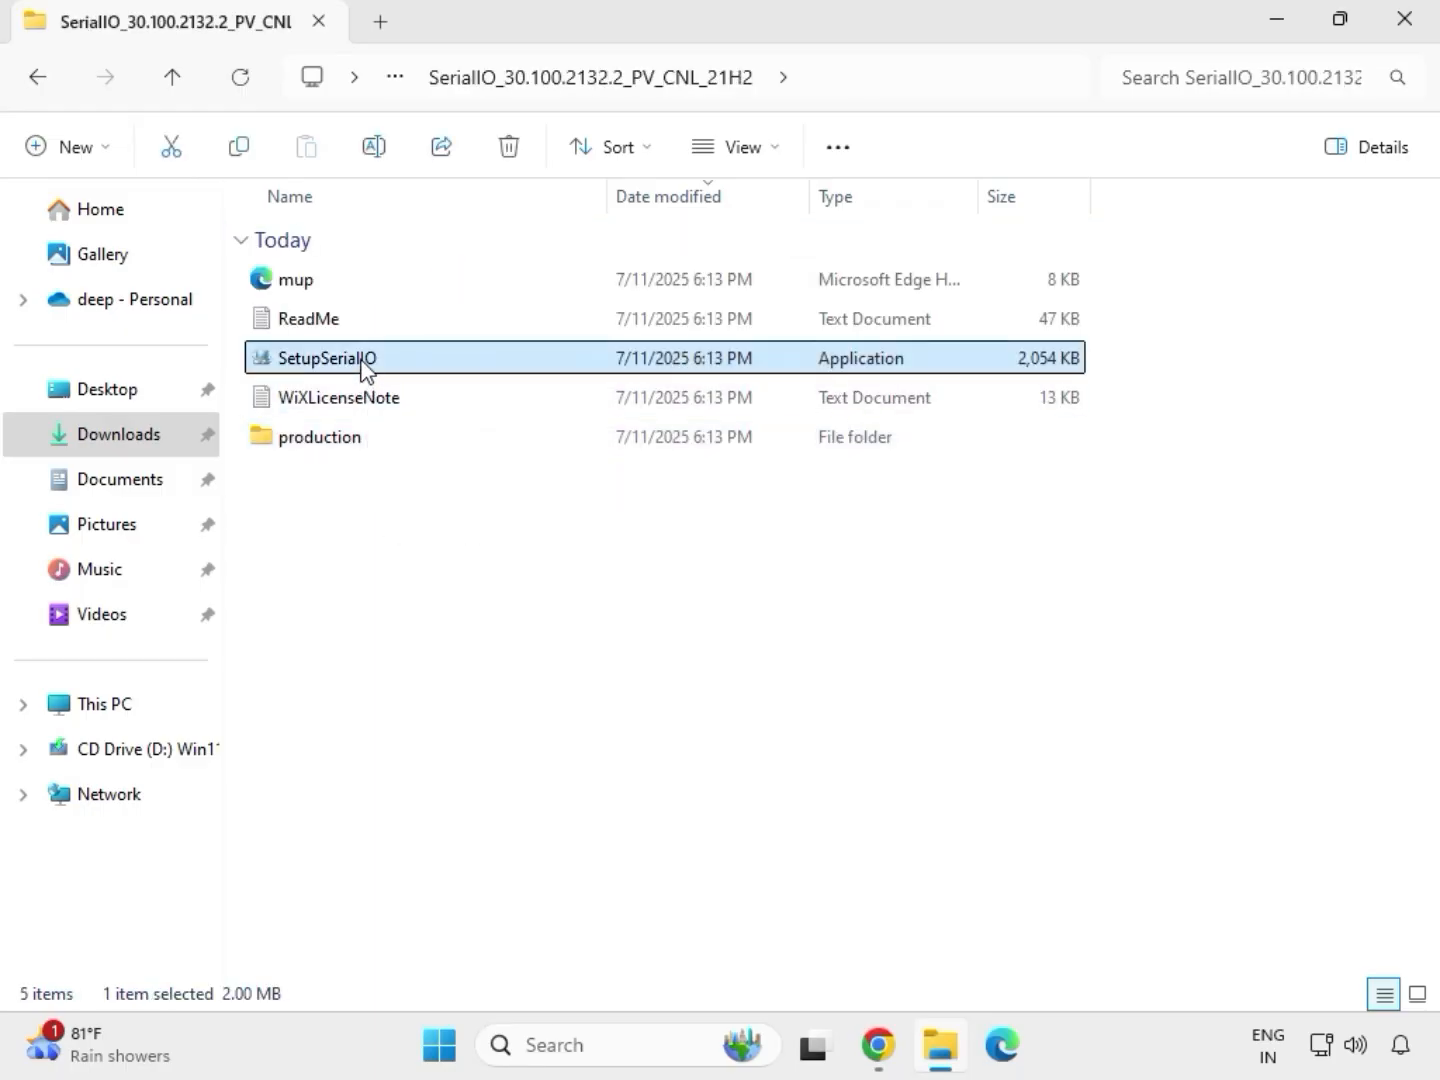
{"action": "right_click", "coordinate": [363, 366]}
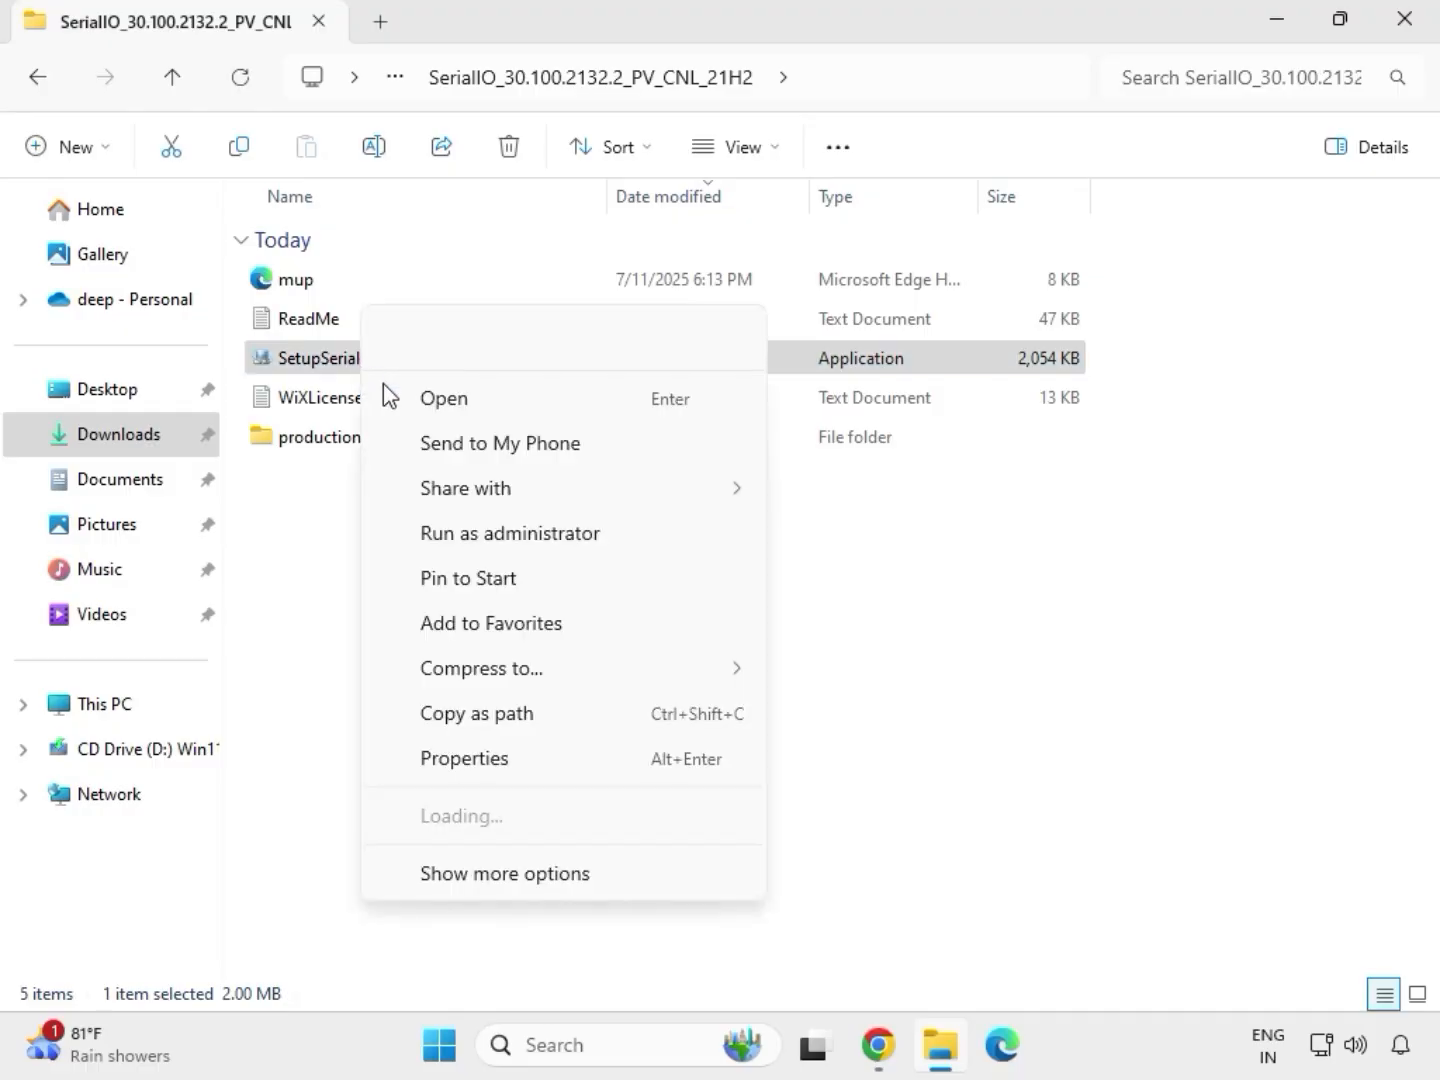
{"action": "left_click", "coordinate": [498, 535]}
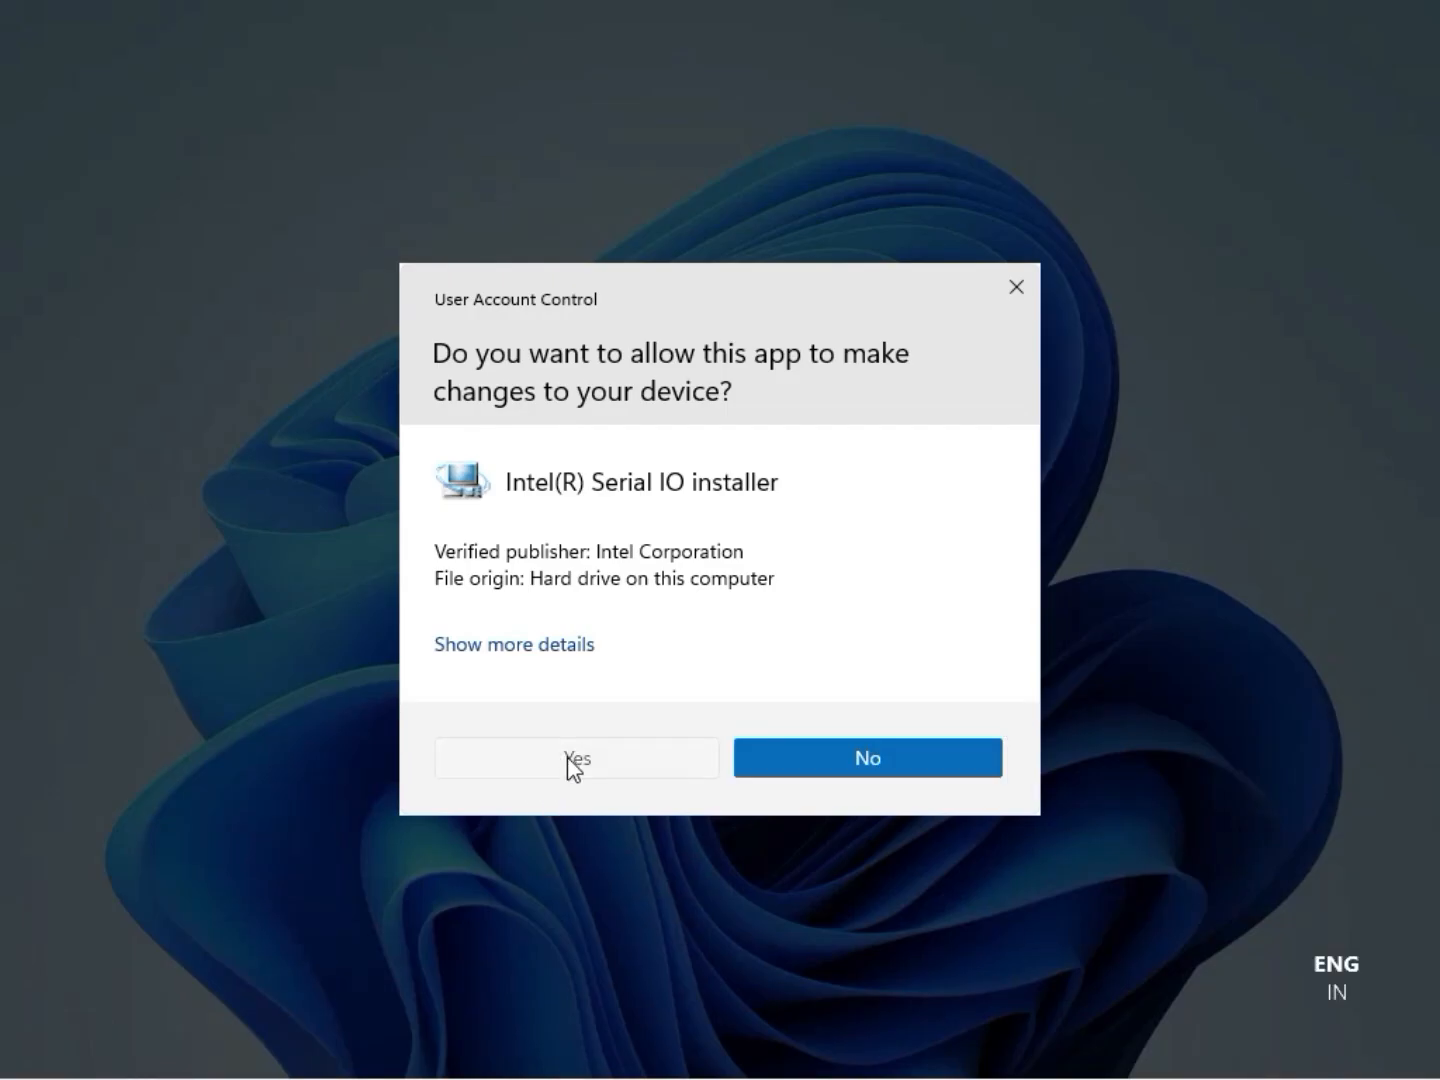
{"action": "left_click", "coordinate": [570, 765]}
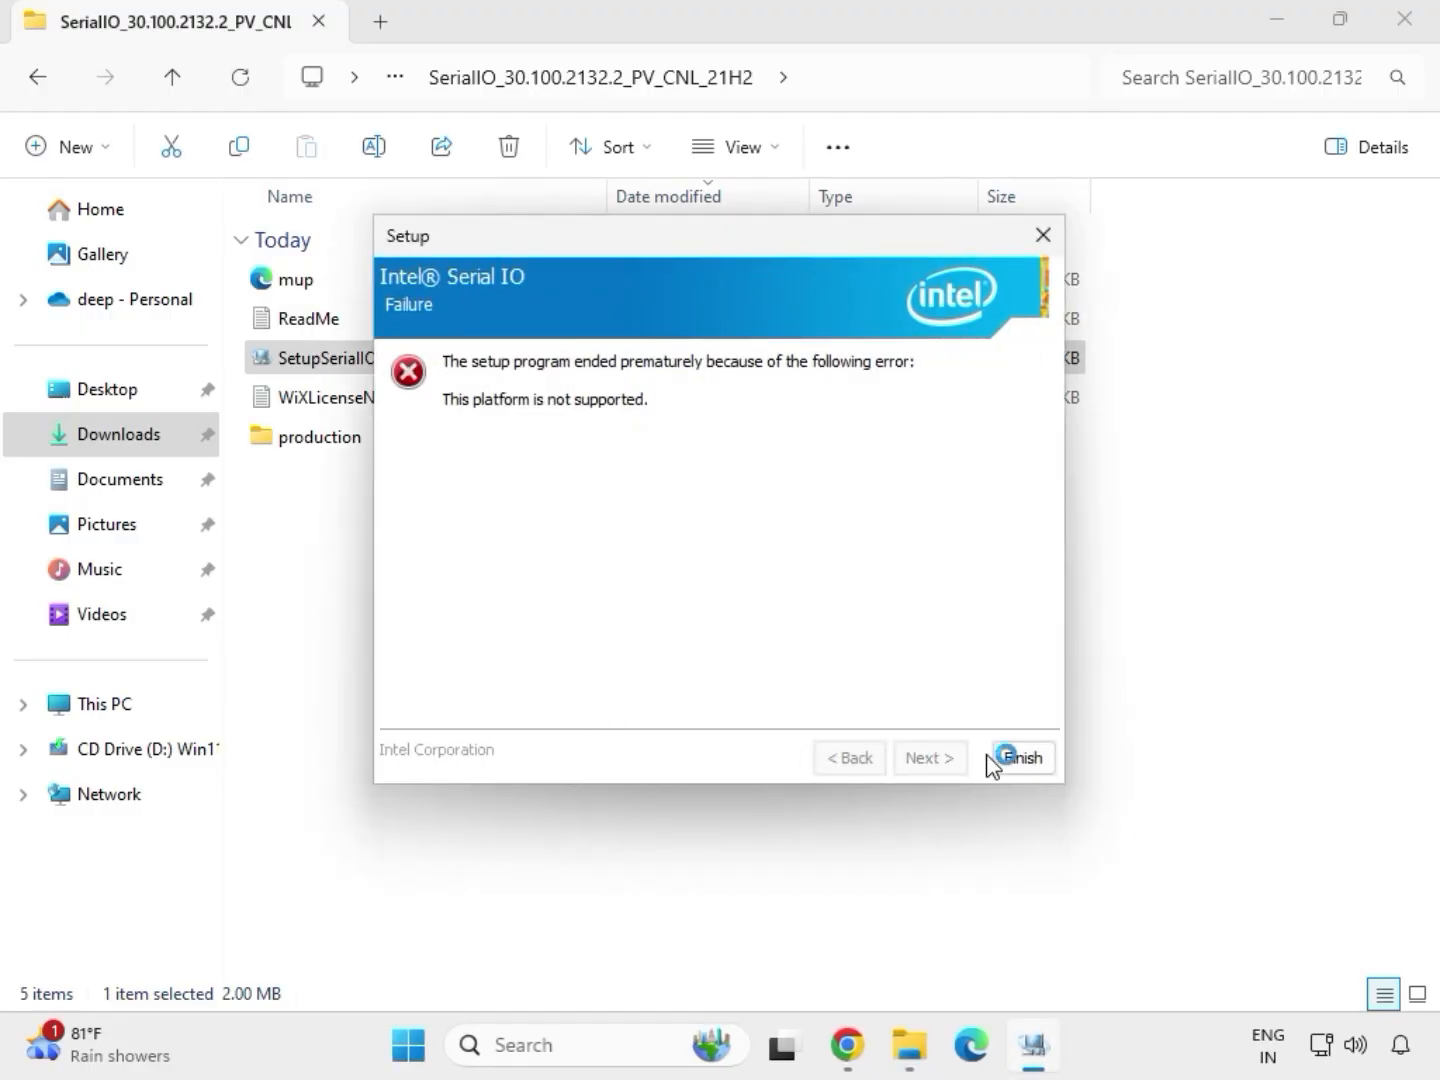
{"action": "left_click", "coordinate": [1021, 760]}
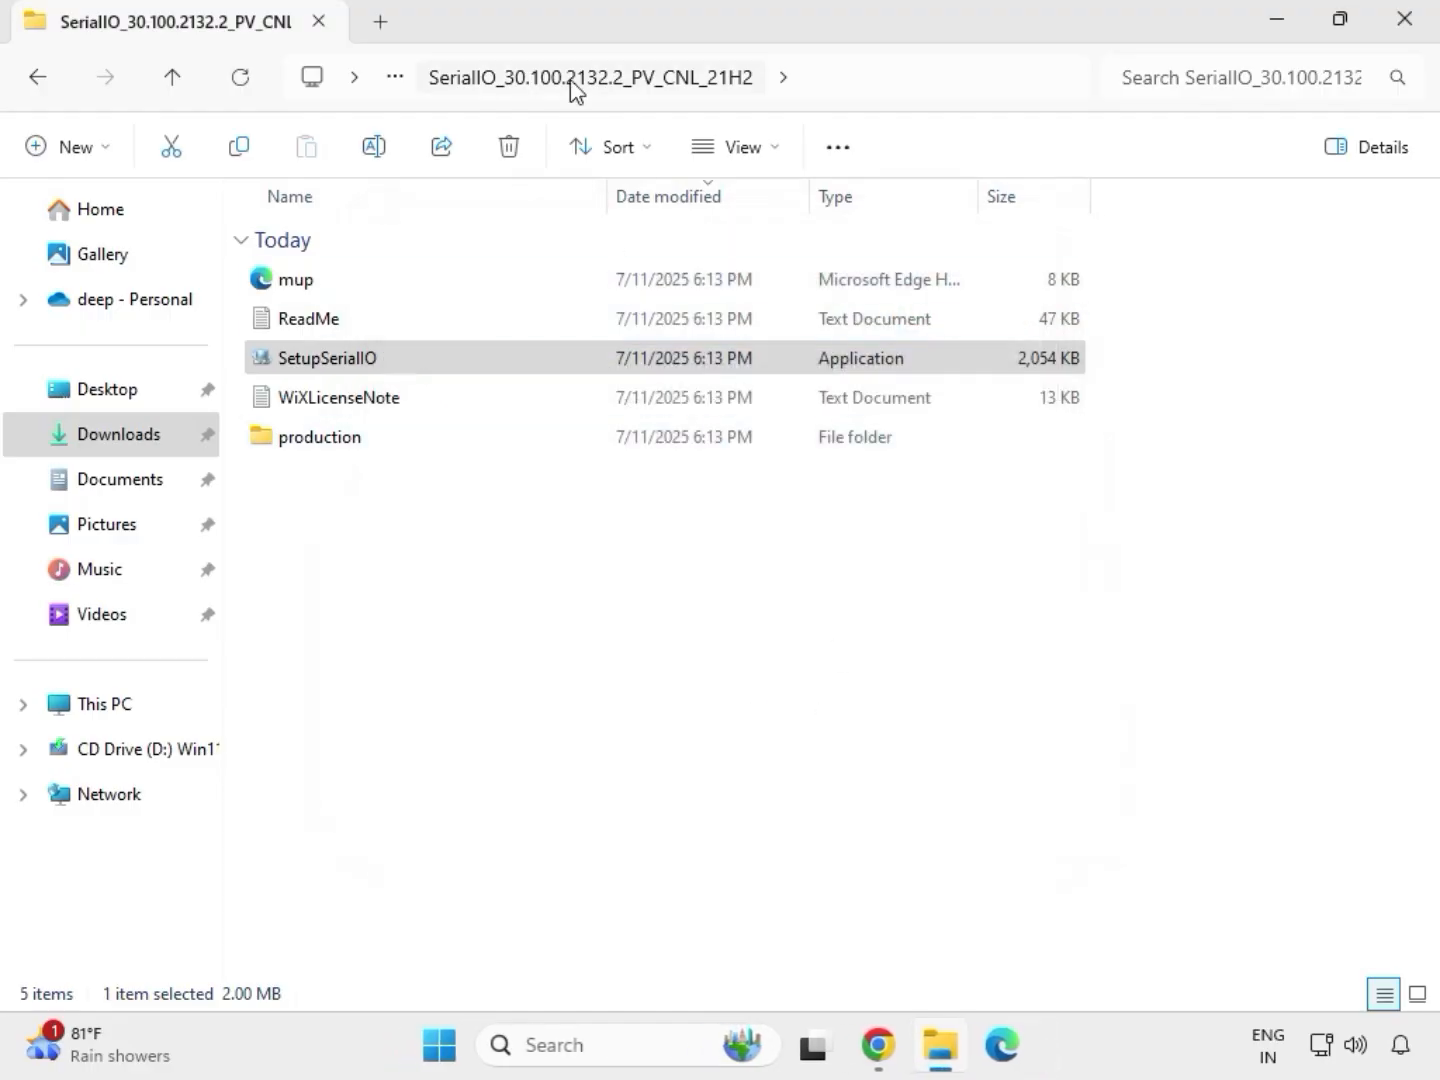
Return to Downloads and open the Chipset-10.1.18836.8283-Public-MUP folder inside mb_driver_infupdate_10.1.18836.8283.
{"action": "left_click", "coordinate": [41, 84]}
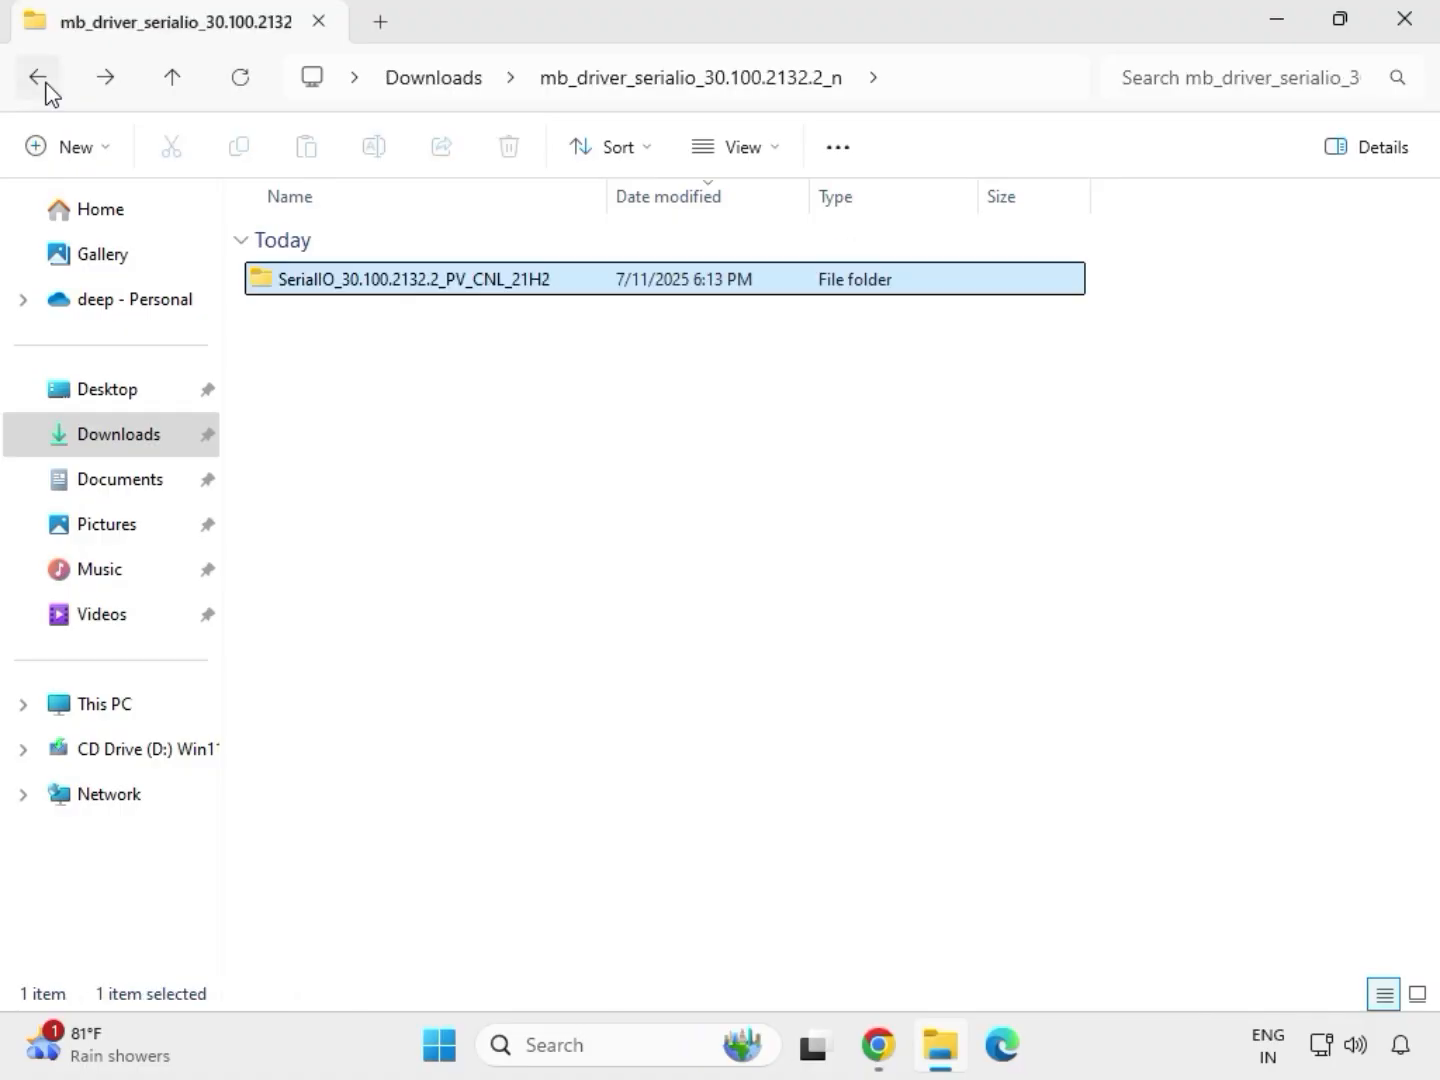
{"action": "left_click", "coordinate": [44, 90]}
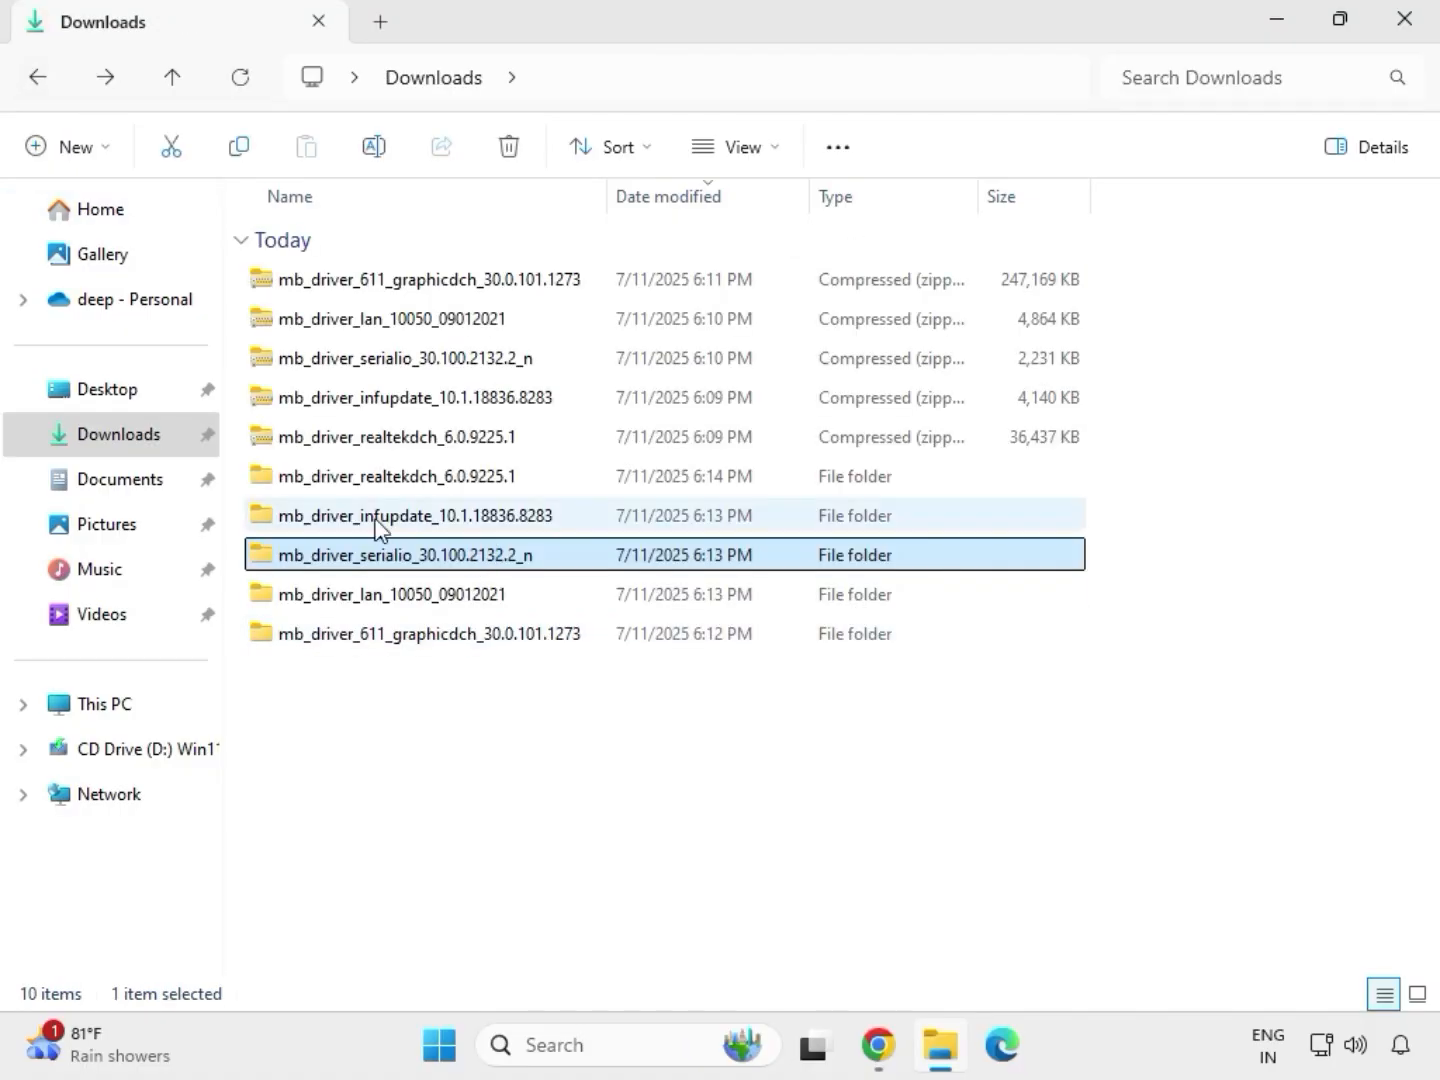
{"action": "left_click", "coordinate": [376, 527]}
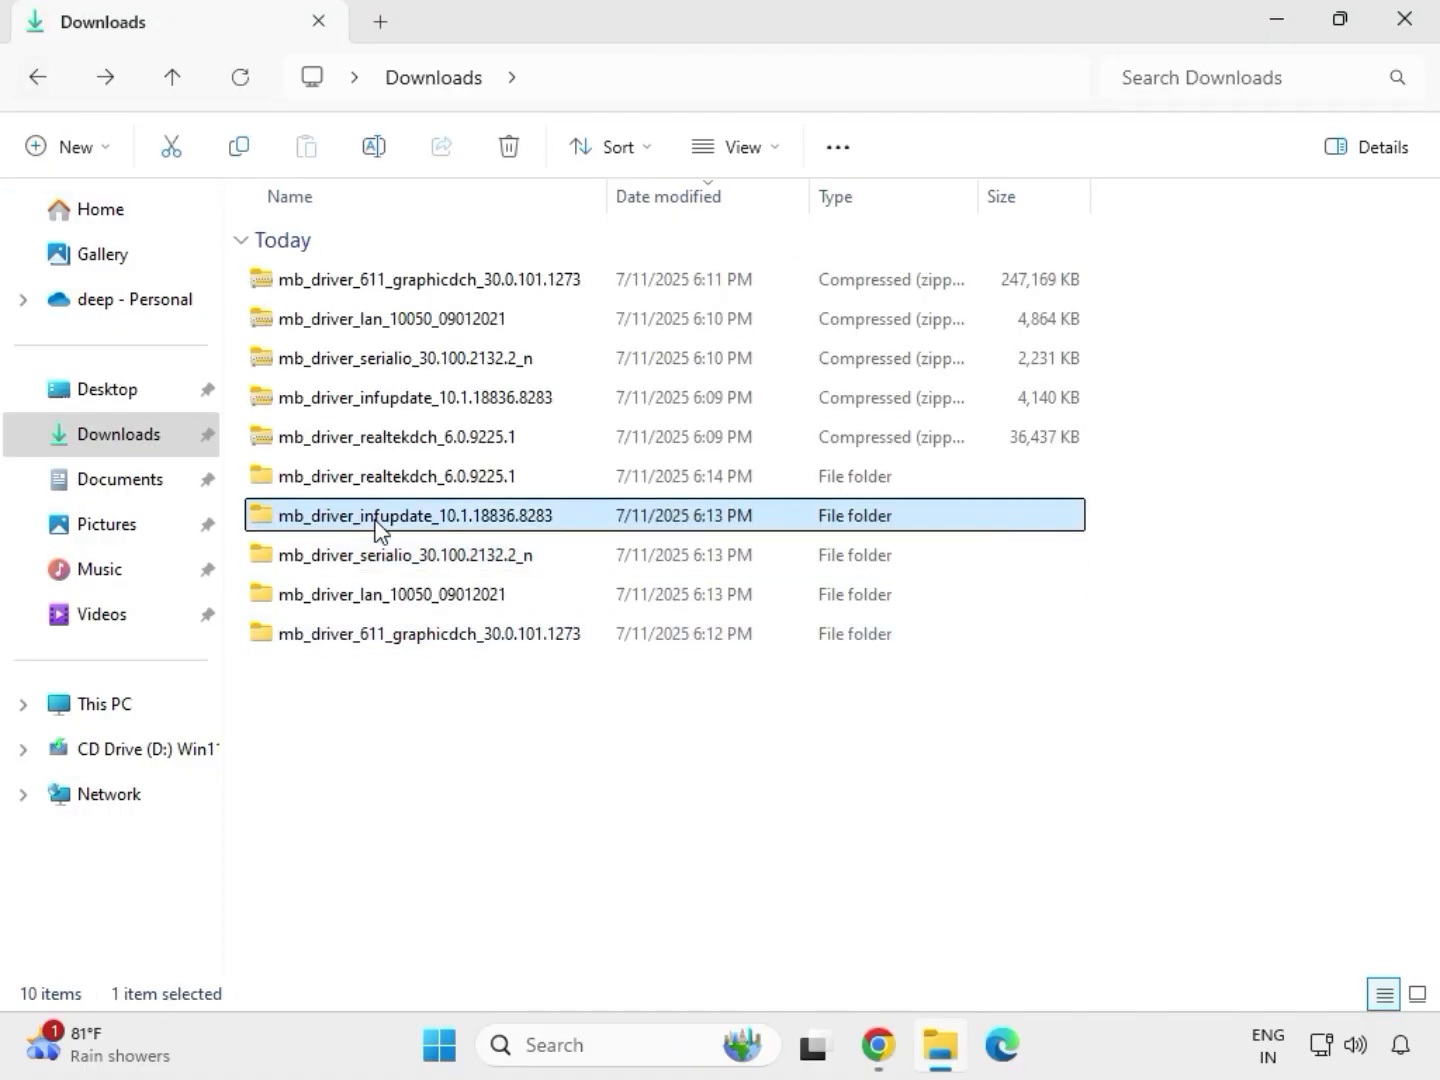
{"action": "double_click", "coordinate": [376, 527]}
{"action": "double_click", "coordinate": [379, 284]}
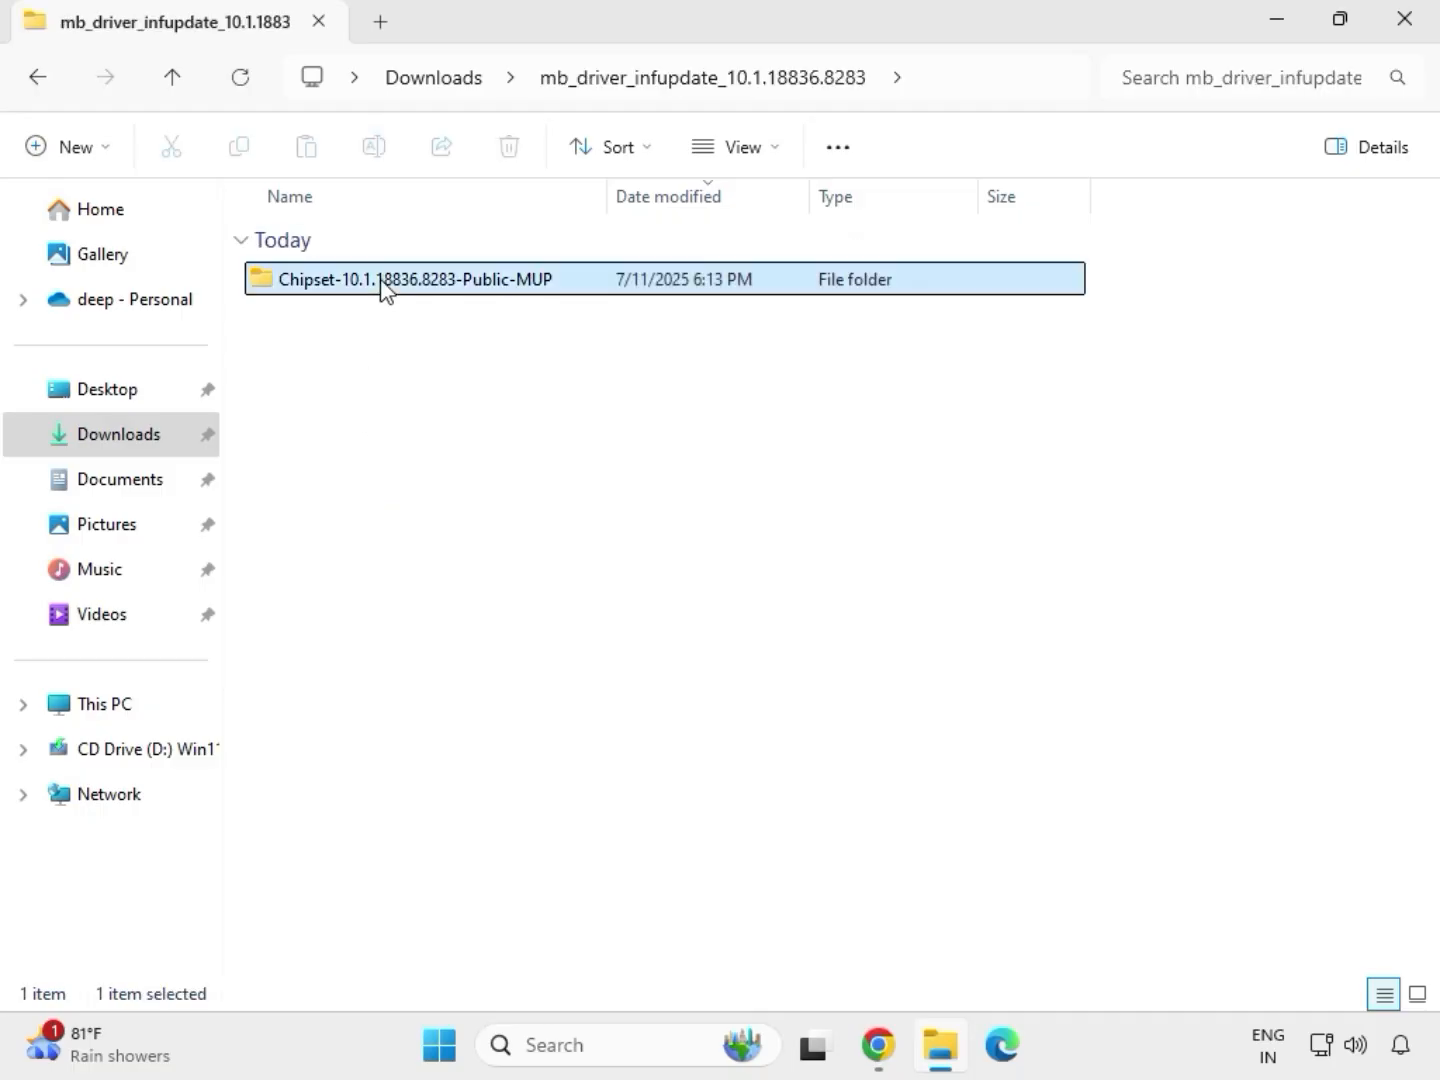
Try to install the Intel Chipset Device Software by running SetupChipset as administrator, allowing device changes, and close the setup.
{"action": "left_click", "coordinate": [405, 325]}
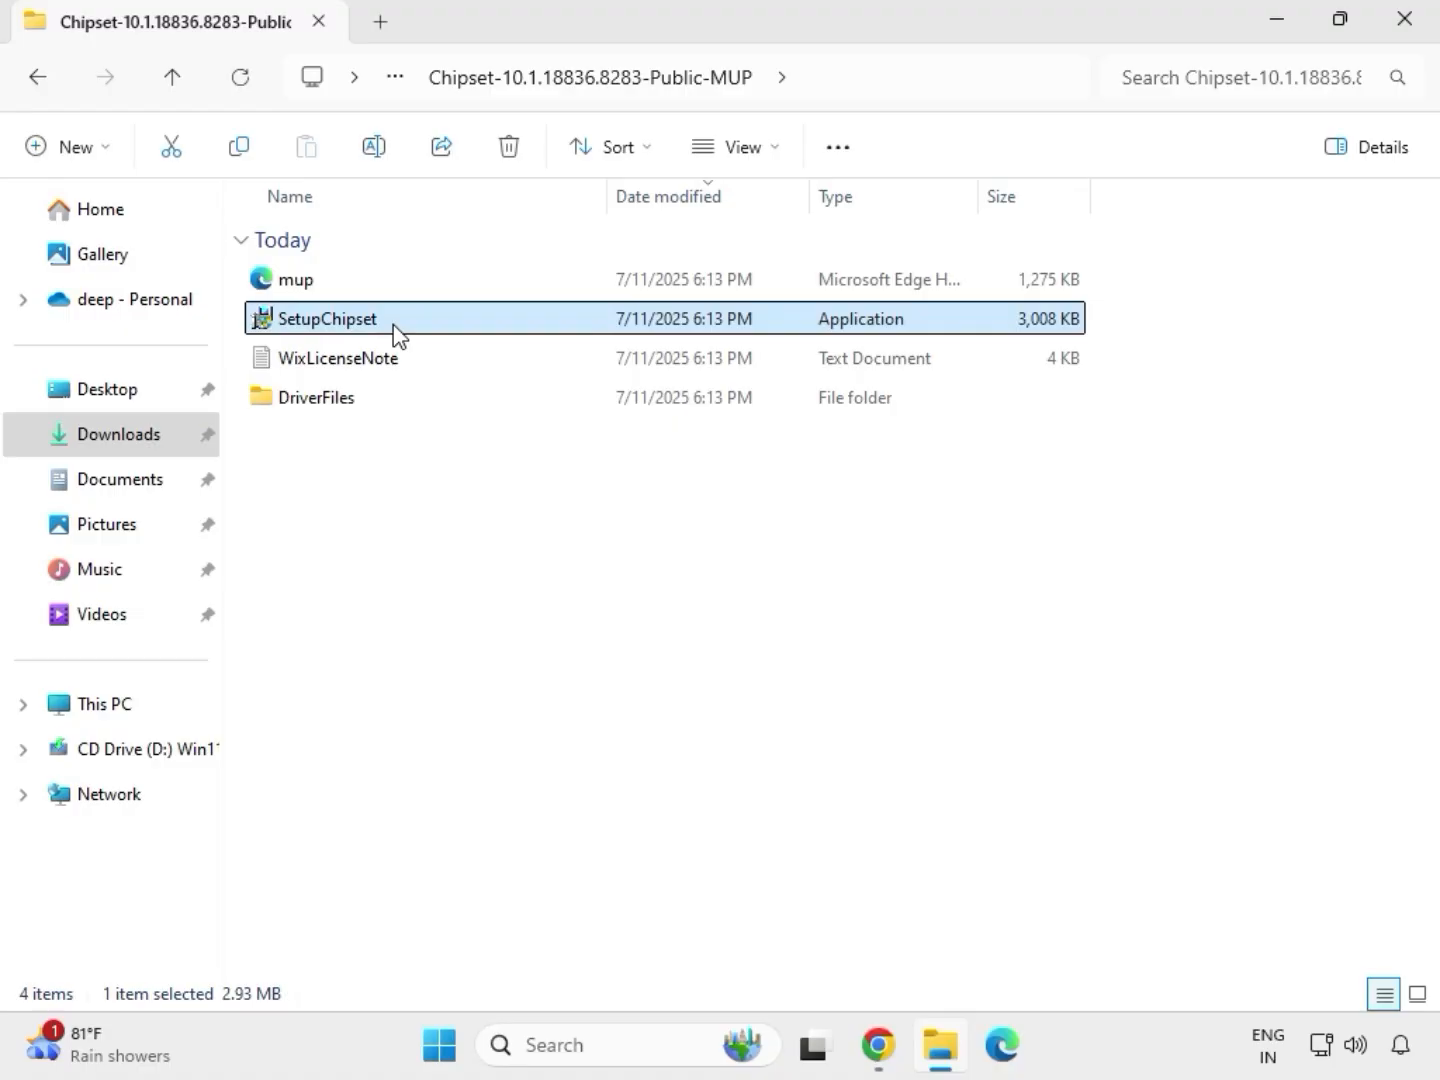
{"action": "right_click", "coordinate": [398, 335]}
{"action": "left_click", "coordinate": [512, 530]}
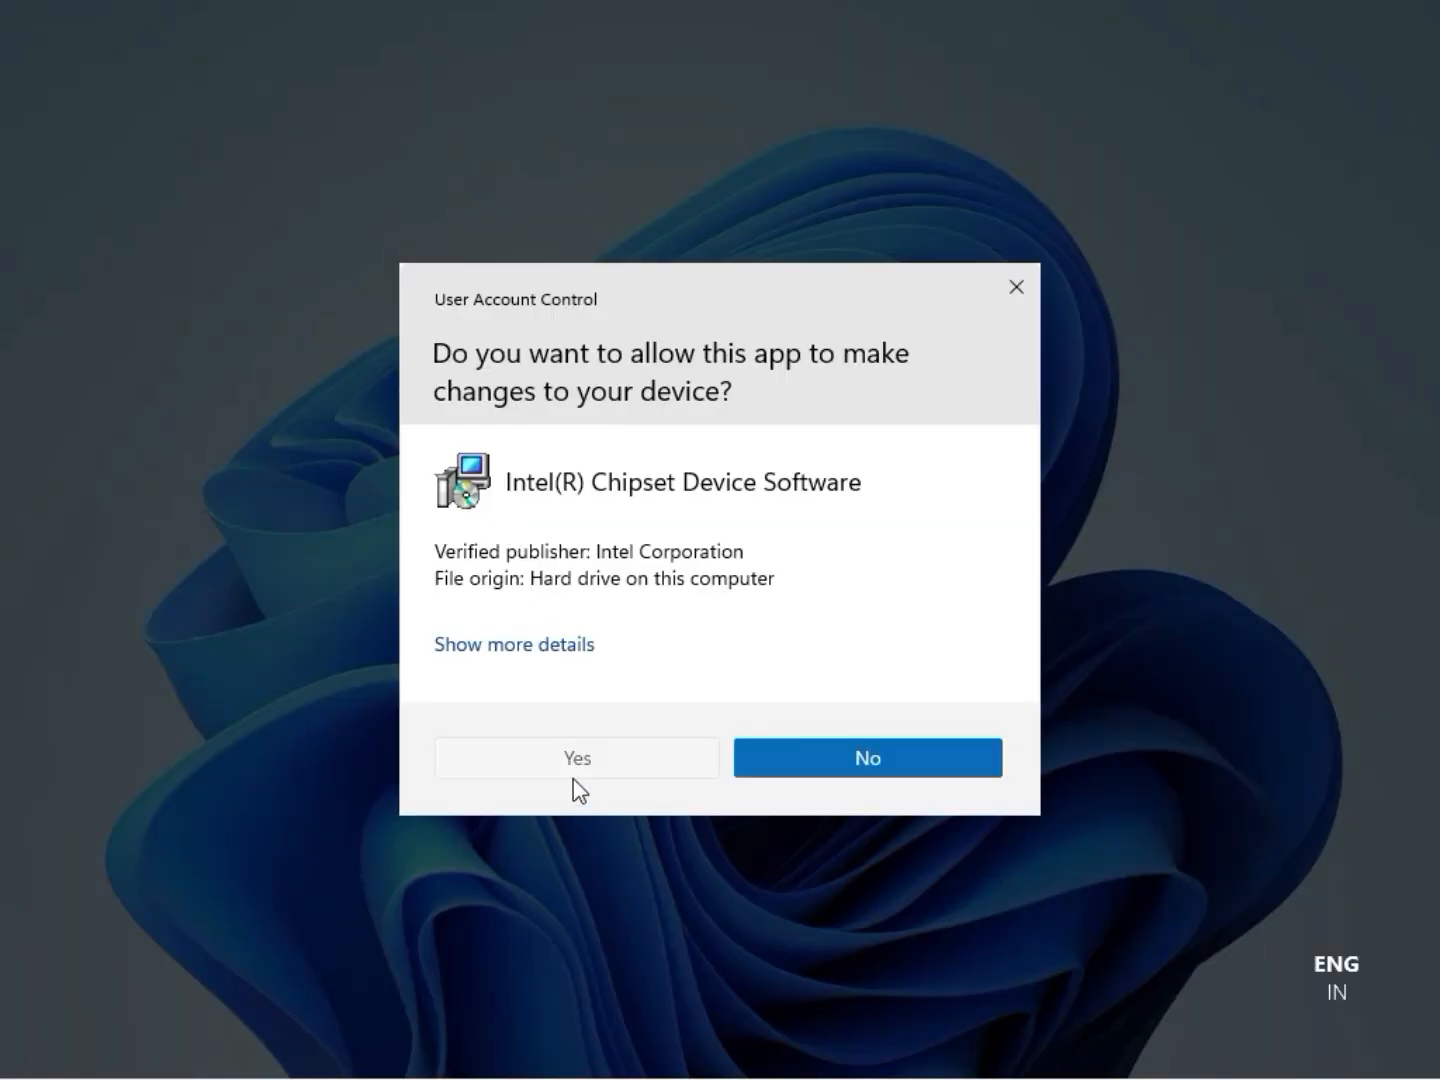
{"action": "left_click", "coordinate": [574, 776]}
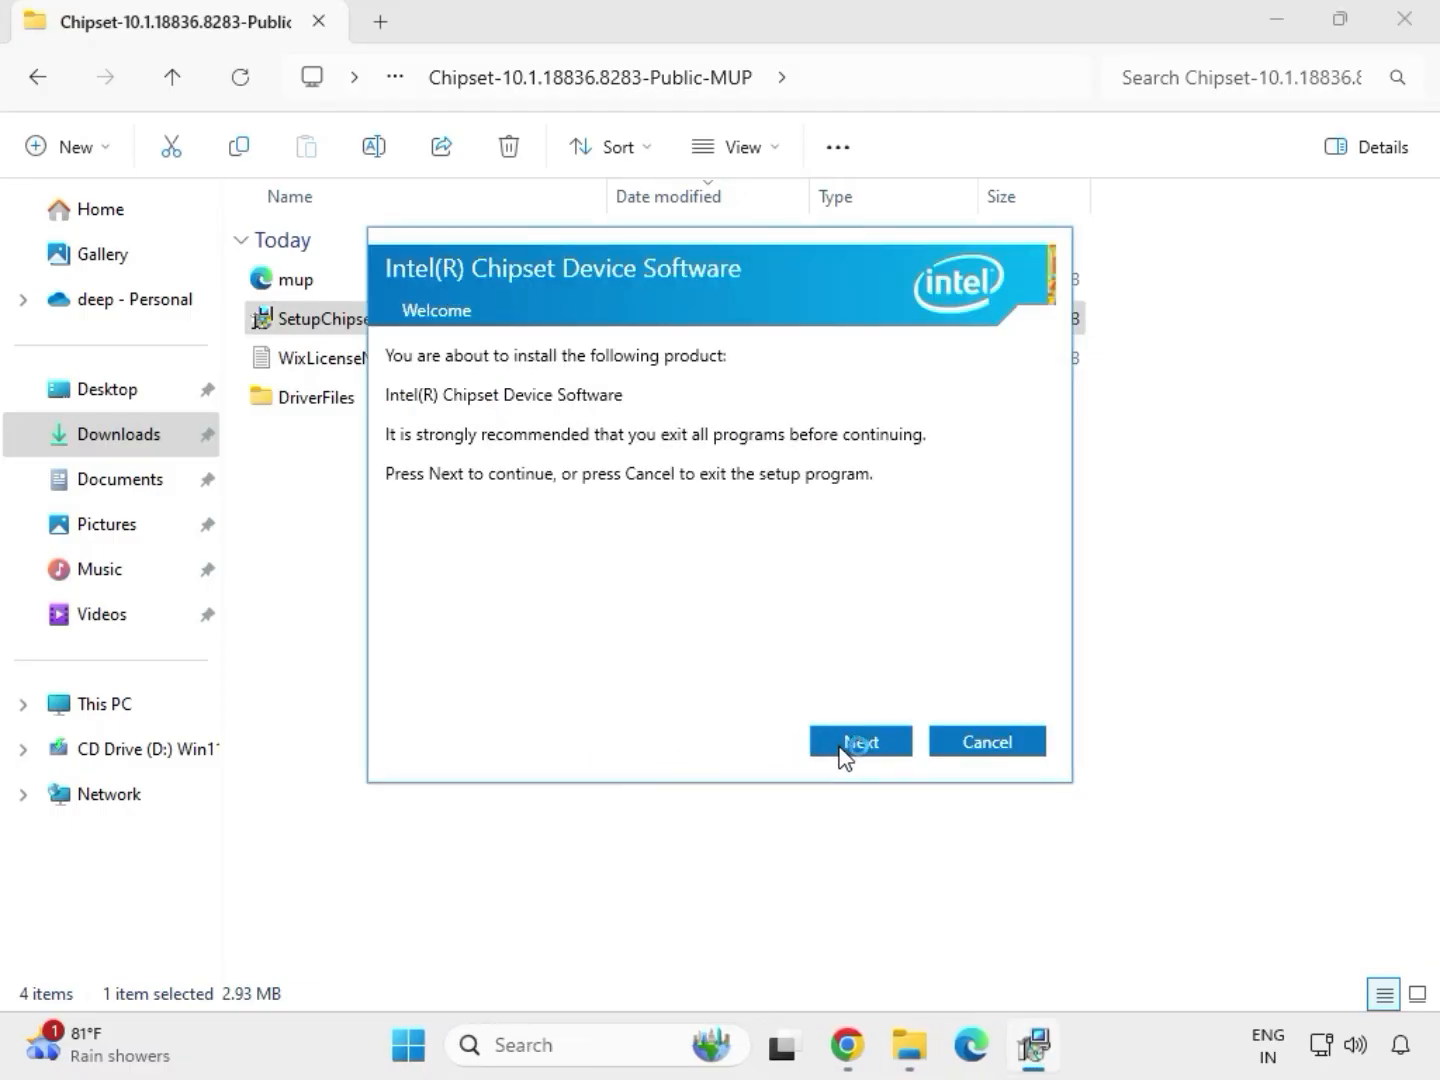
{"action": "left_click", "coordinate": [845, 752]}
{"action": "left_click", "coordinate": [845, 751]}
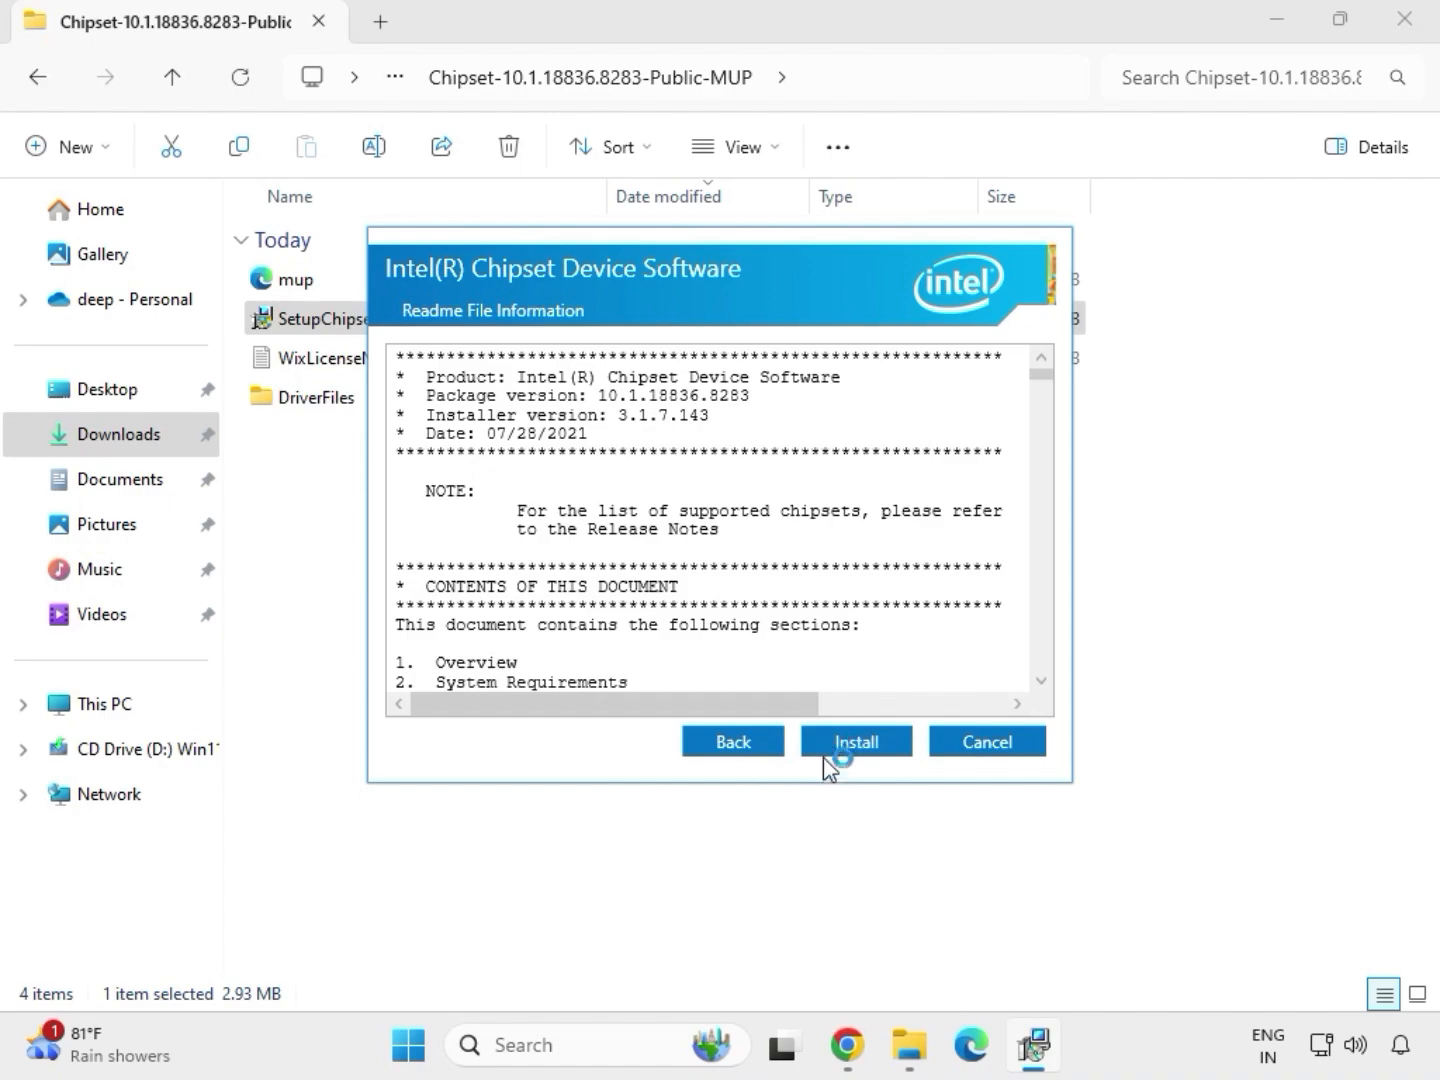
{"action": "left_click", "coordinate": [882, 748]}
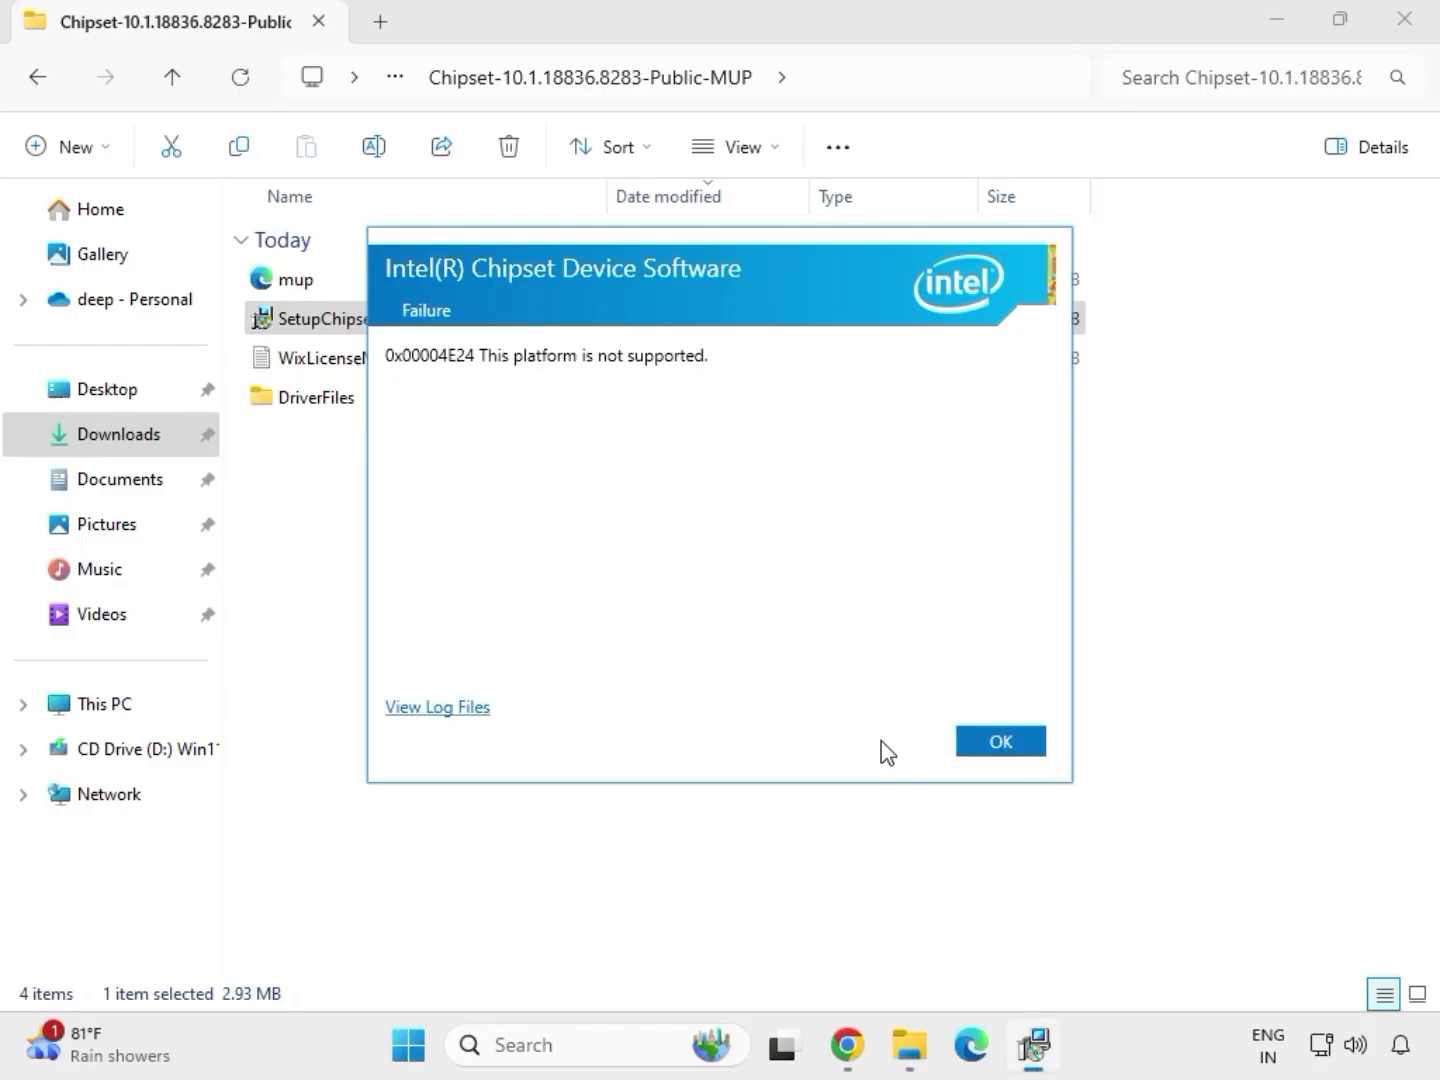
{"action": "left_click", "coordinate": [1000, 743]}
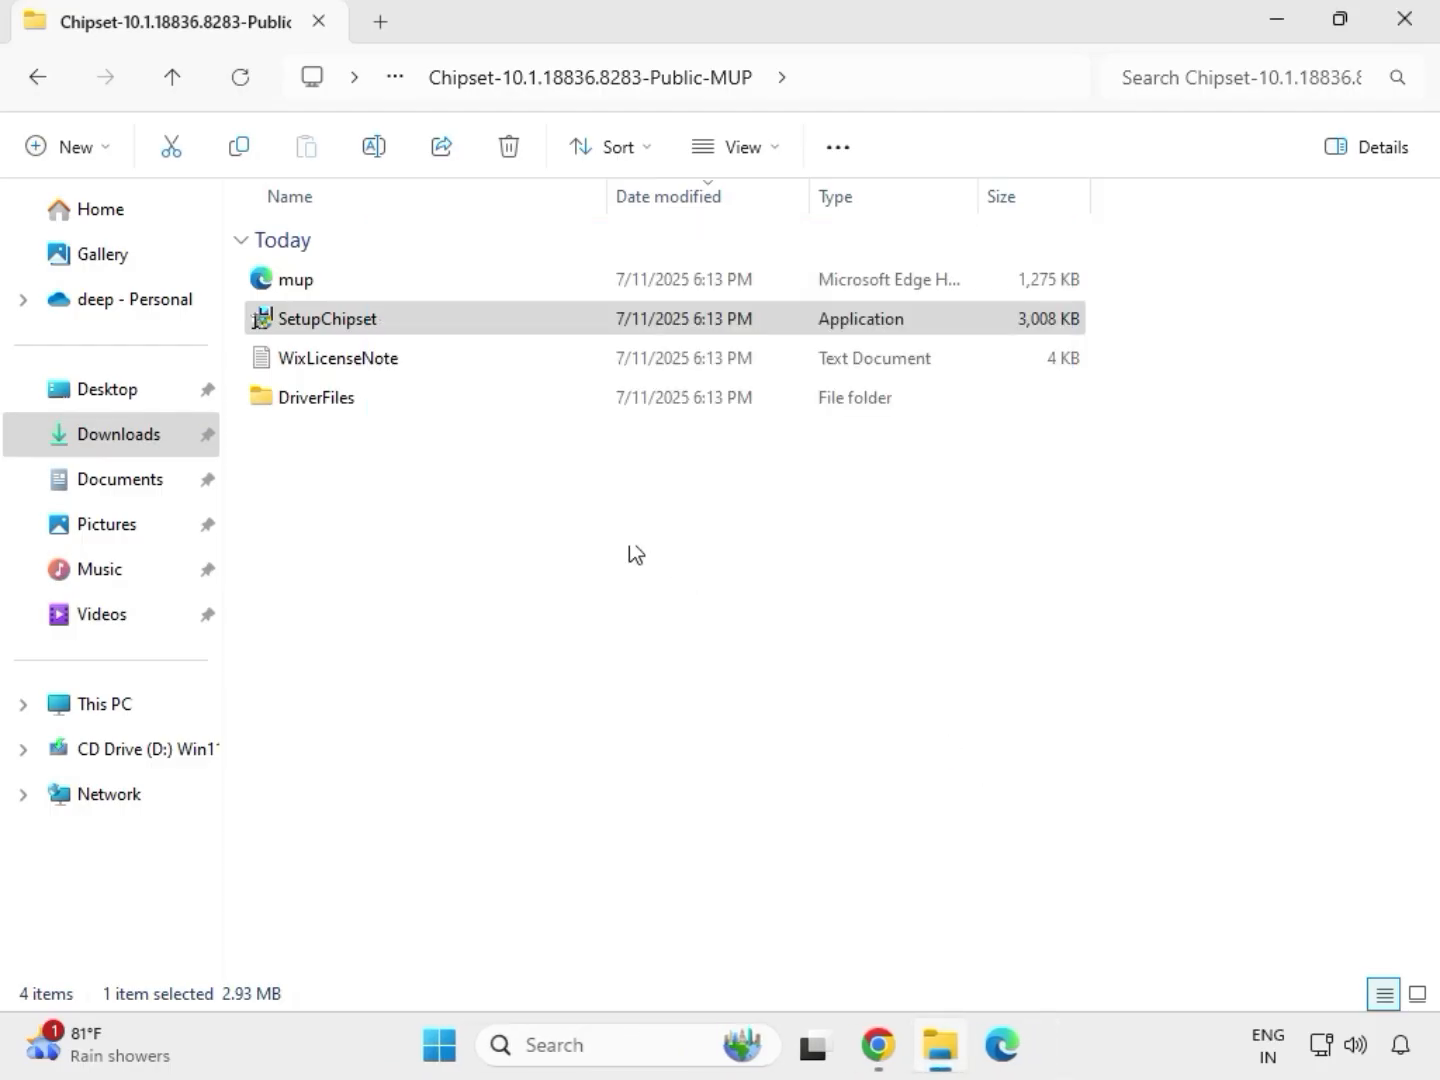
Go back to Downloads and look inside the extracted mb_driver_realtekdch_6.0.9225.1 folder, returning to Downloads.
{"action": "key", "text": "alt+Up"}
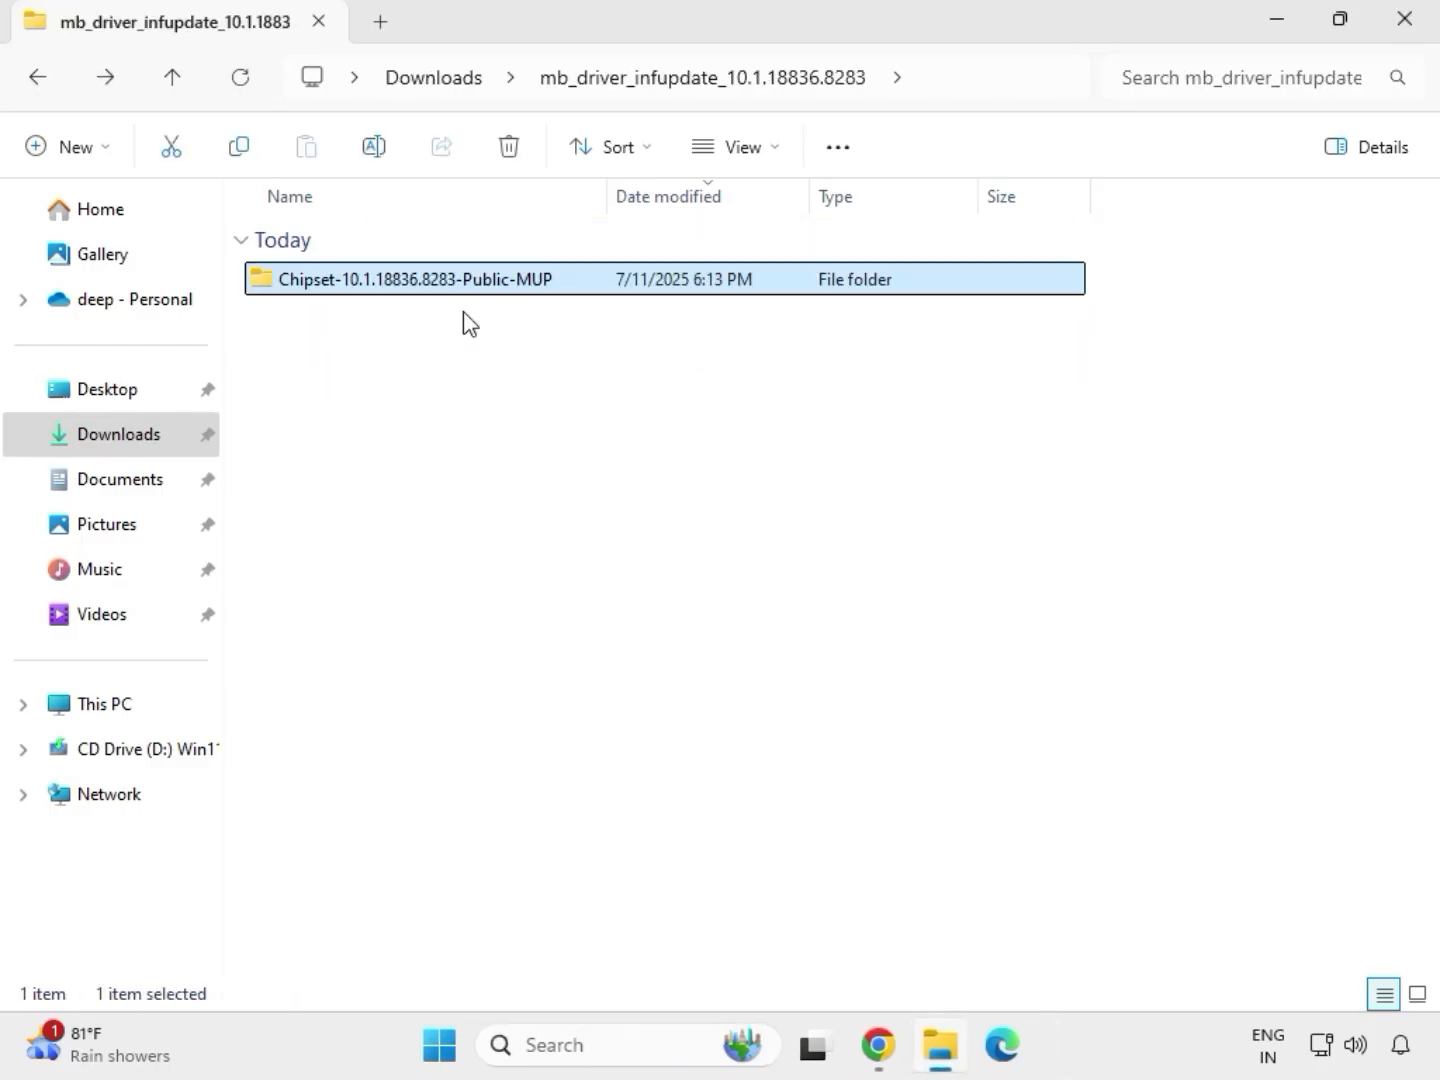
{"action": "key", "text": "alt+Up"}
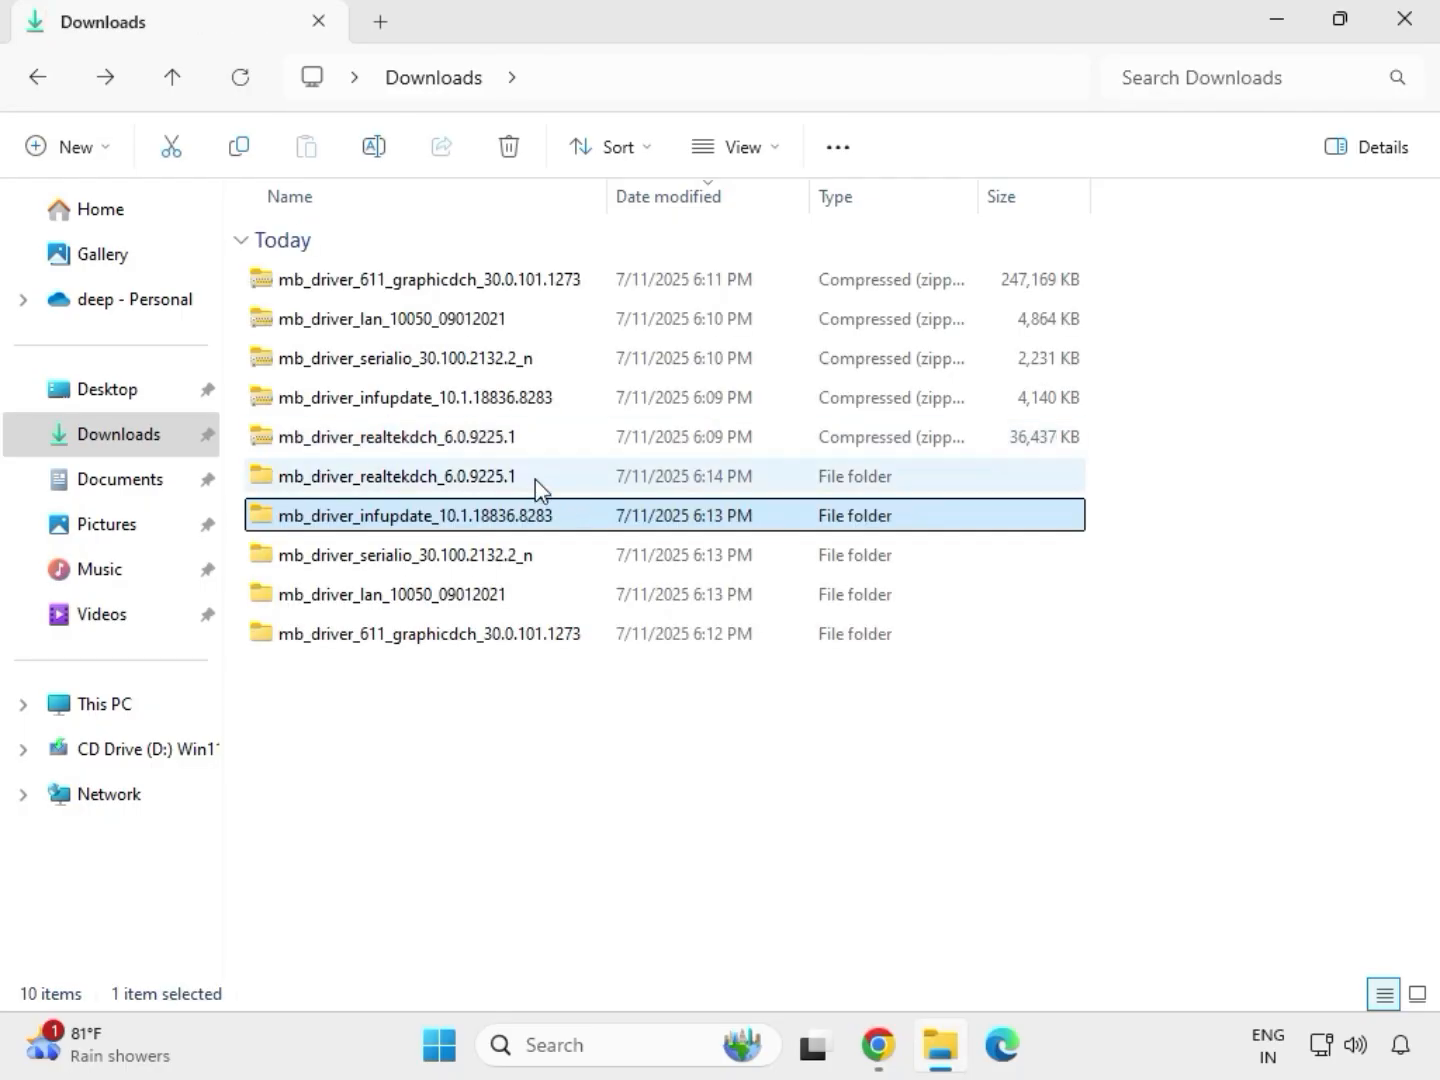
{"action": "double_click", "coordinate": [536, 483]}
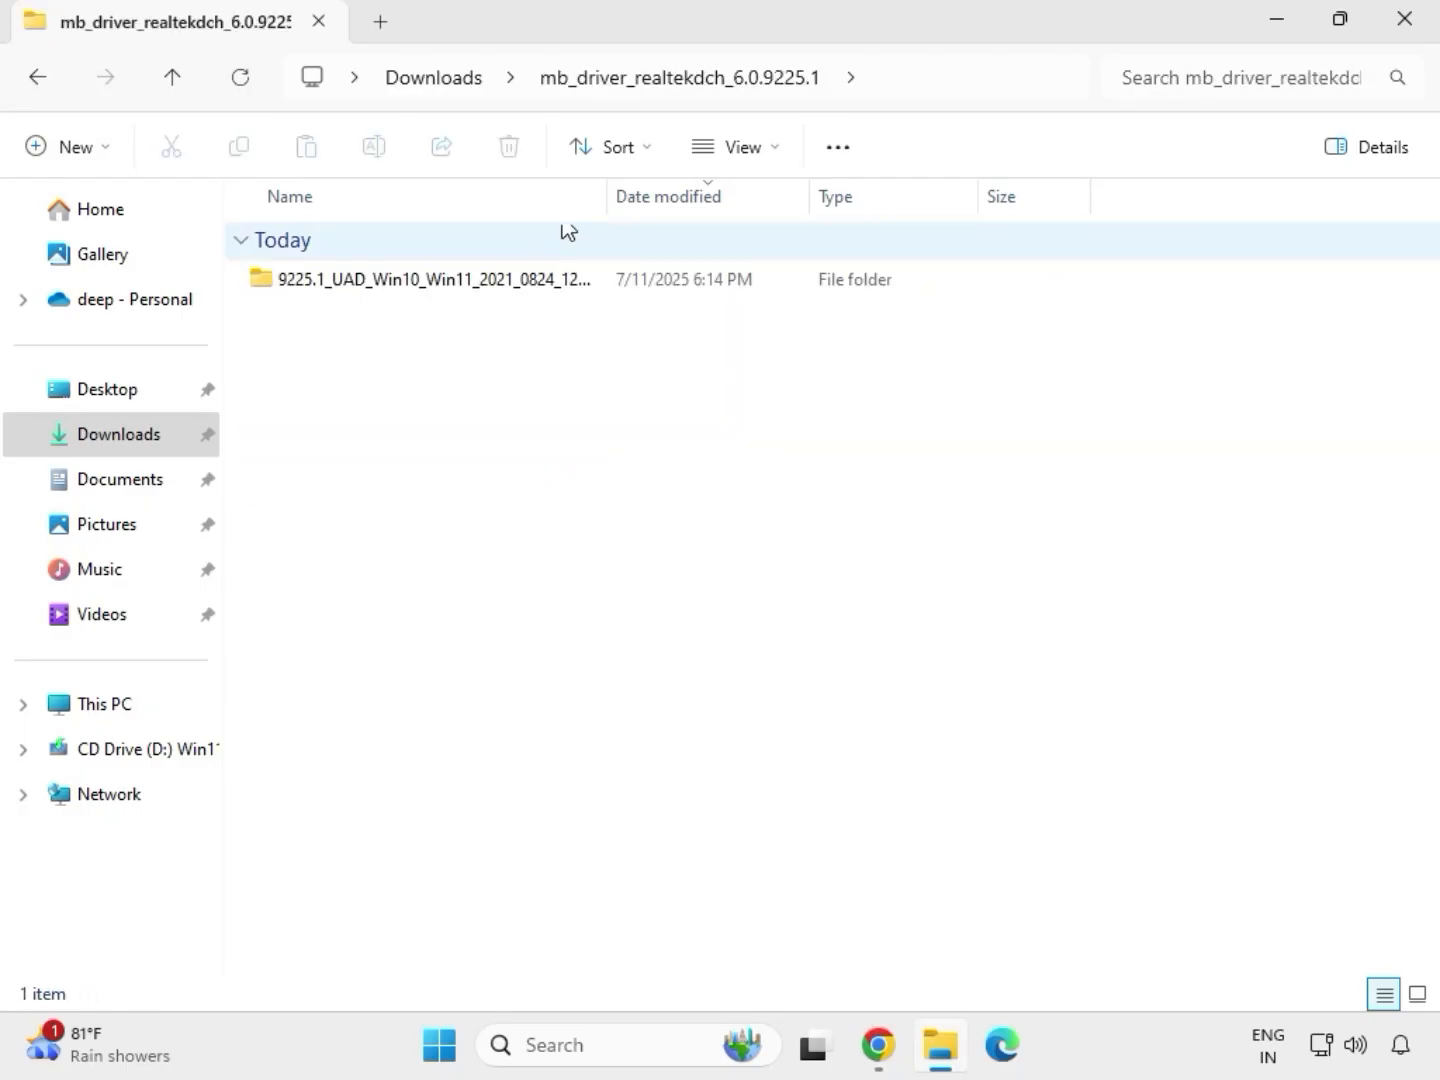
{"action": "left_click", "coordinate": [439, 85]}
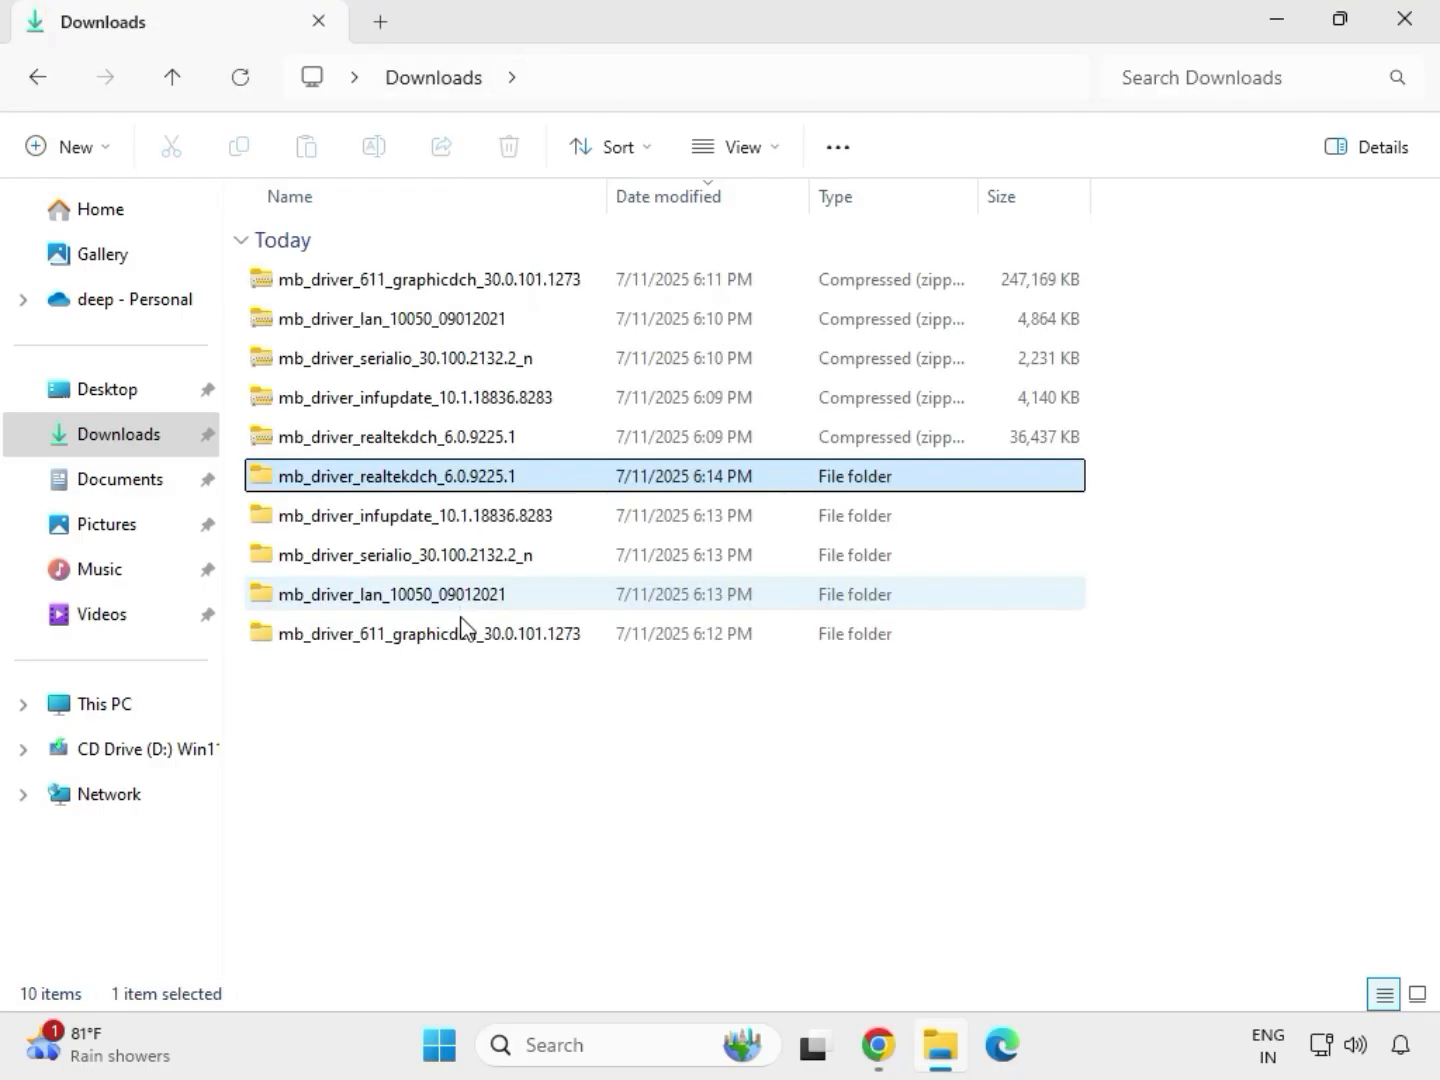
Run the installer in the extracted mb_driver_611_graphicdch_30.0.101.1273 folder as administrator and allow it to make changes to the device.
{"action": "left_click", "coordinate": [447, 641]}
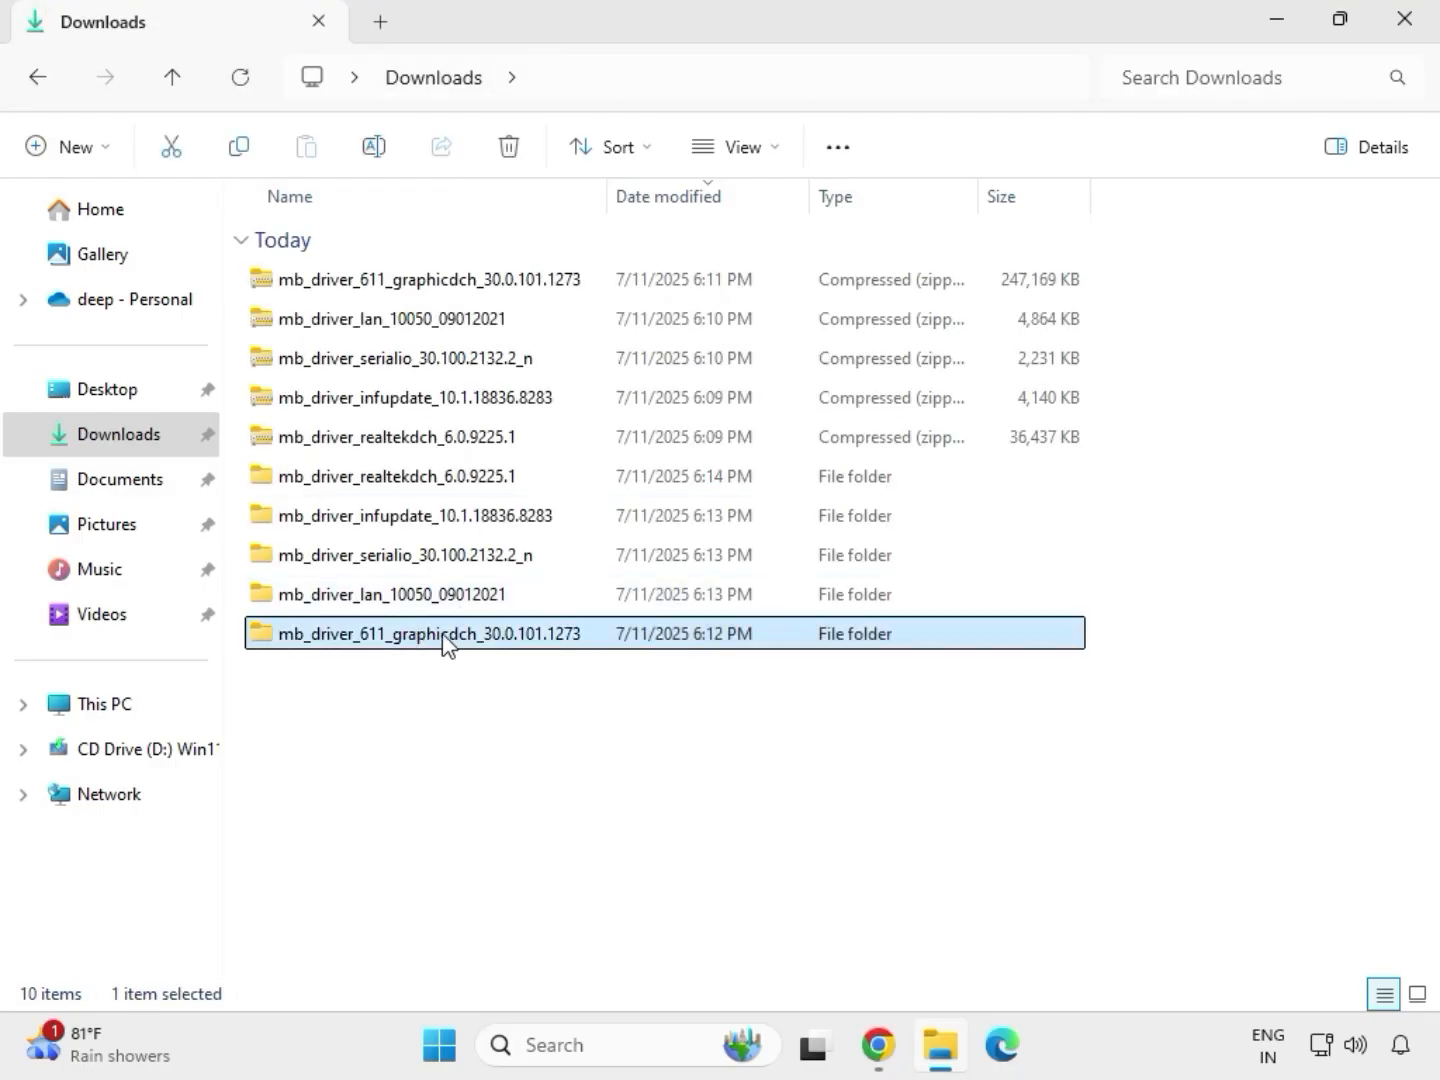
{"action": "double_click", "coordinate": [445, 640]}
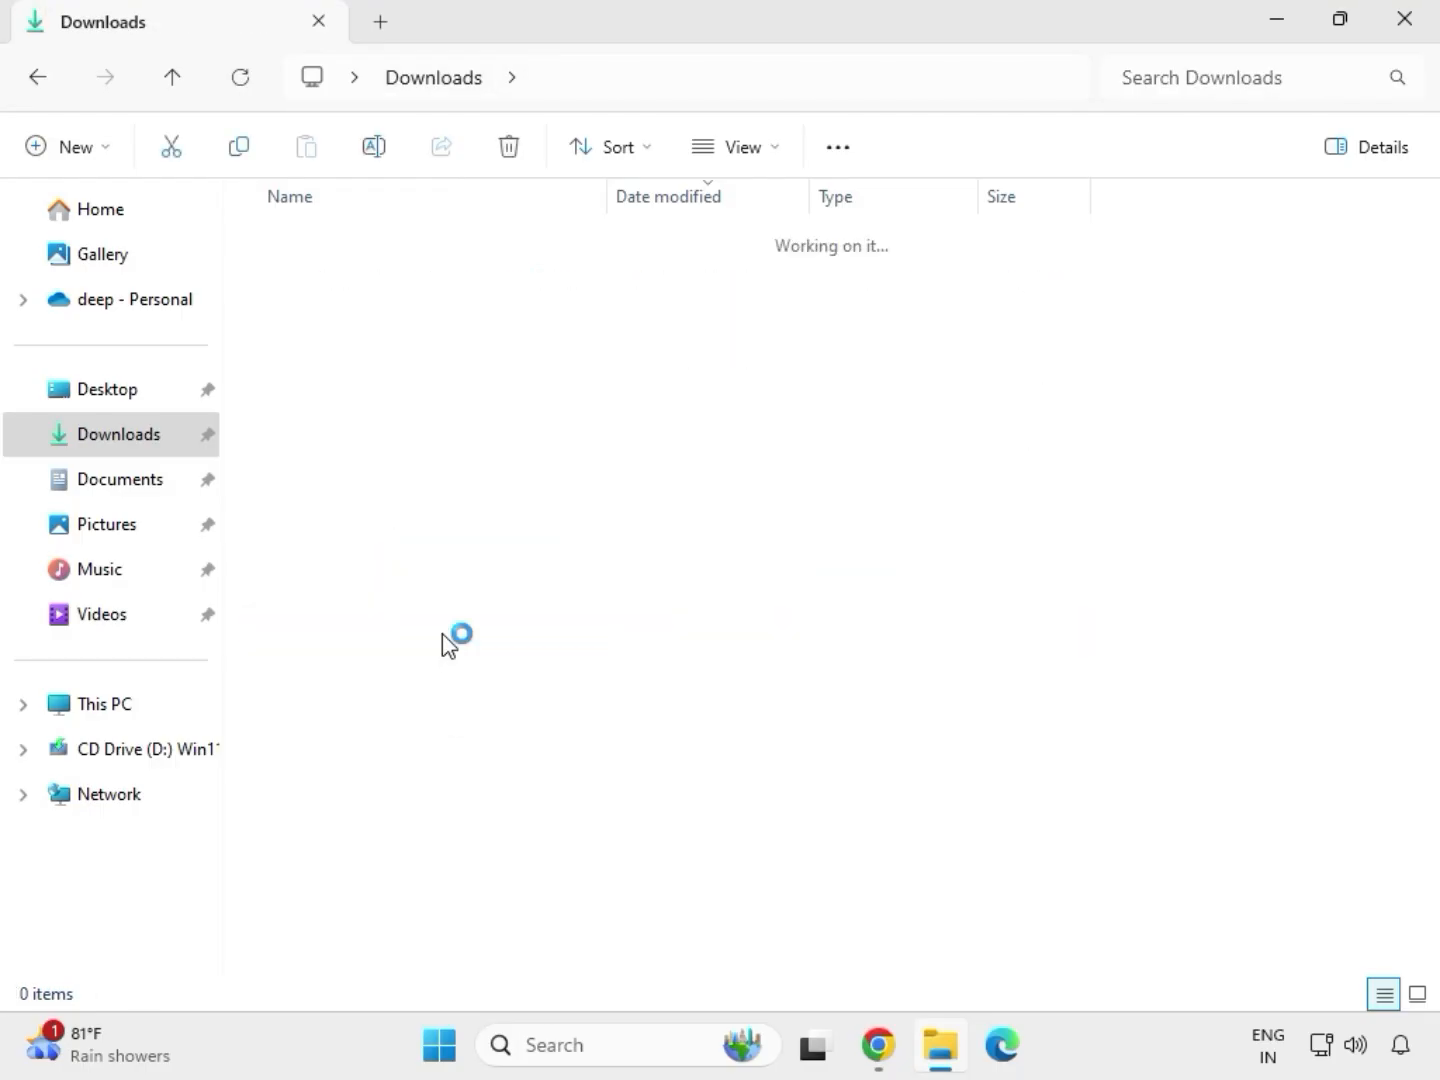
{"action": "left_click", "coordinate": [394, 281]}
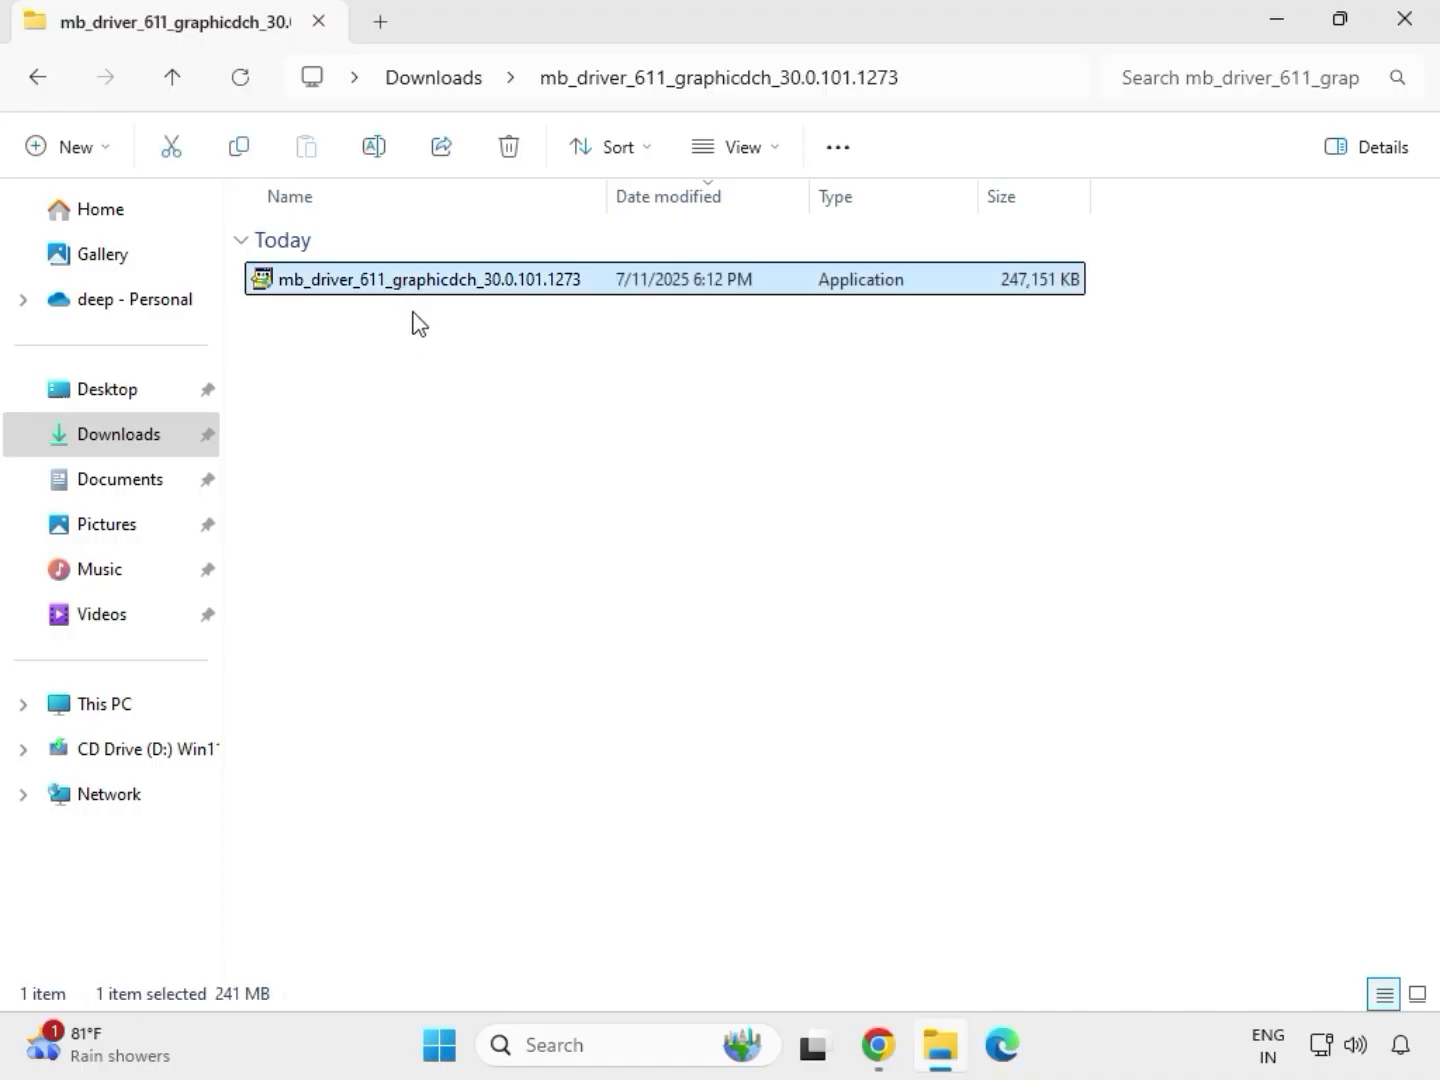
{"action": "key", "text": "shift+F10"}
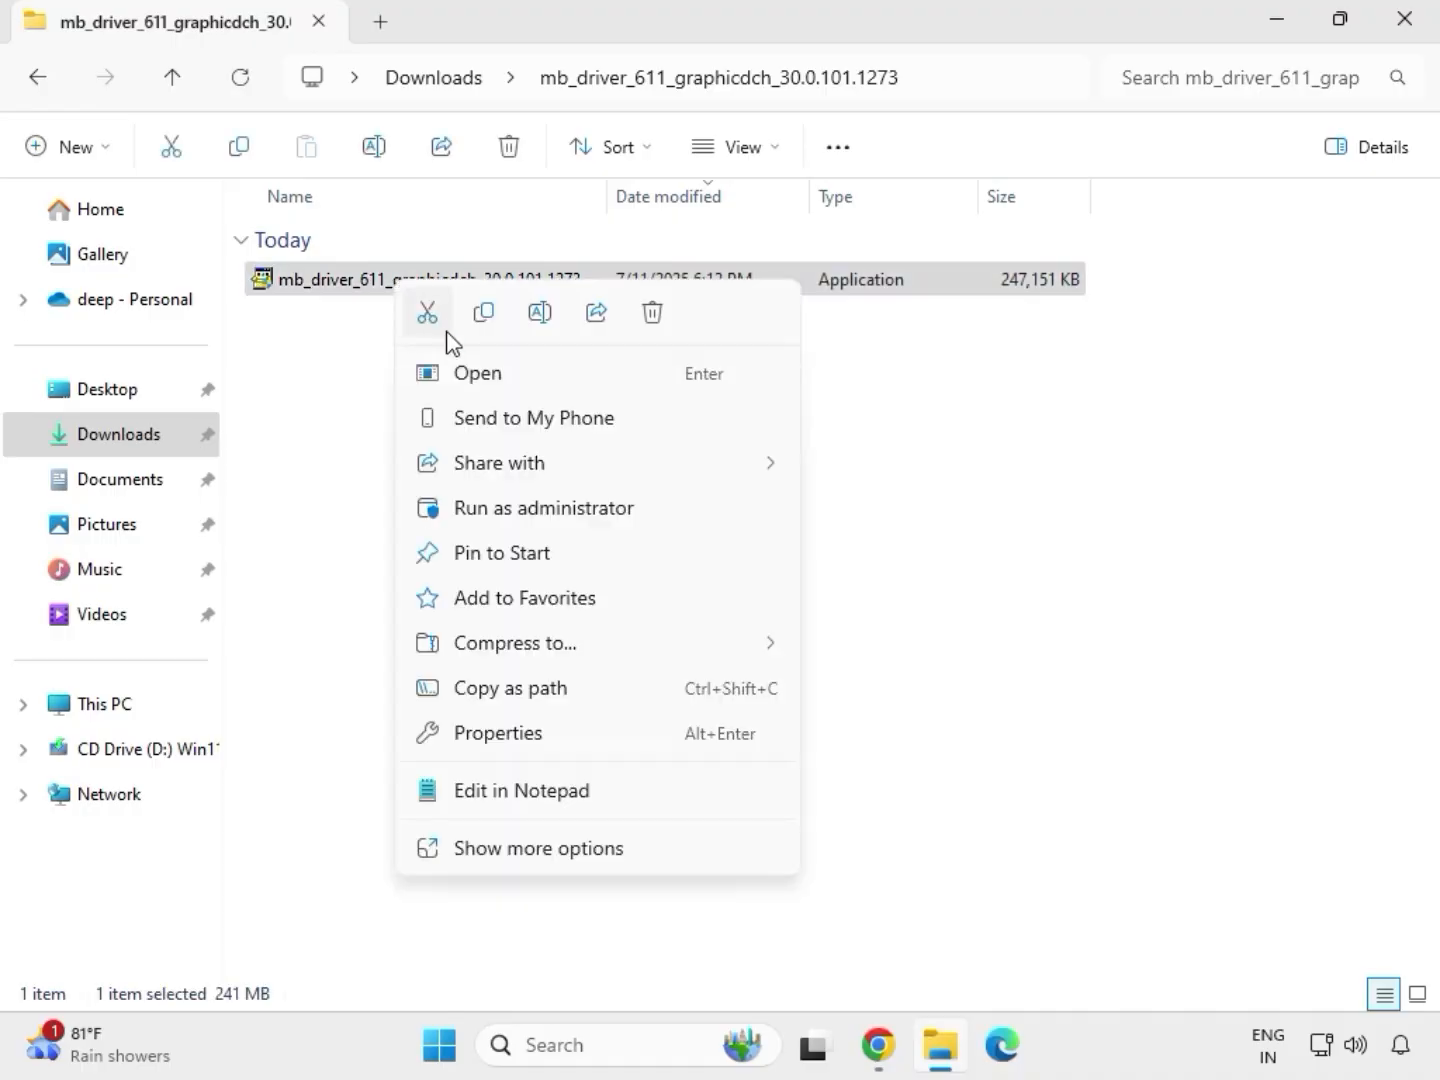
{"action": "left_click", "coordinate": [550, 509]}
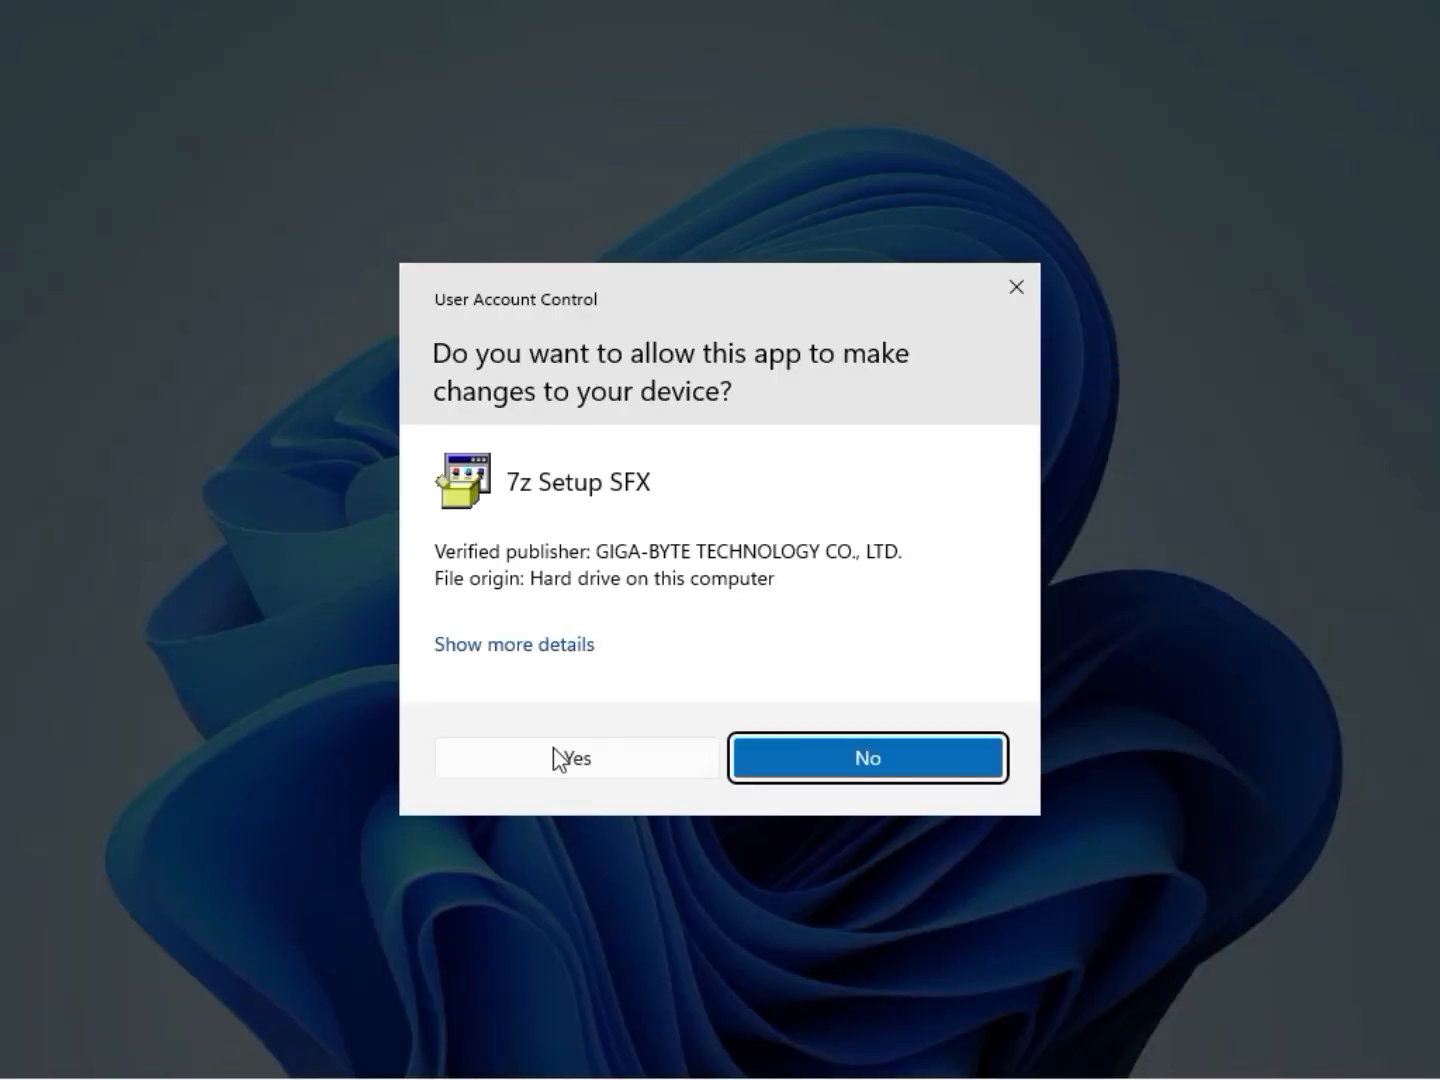
{"action": "left_click", "coordinate": [554, 759]}
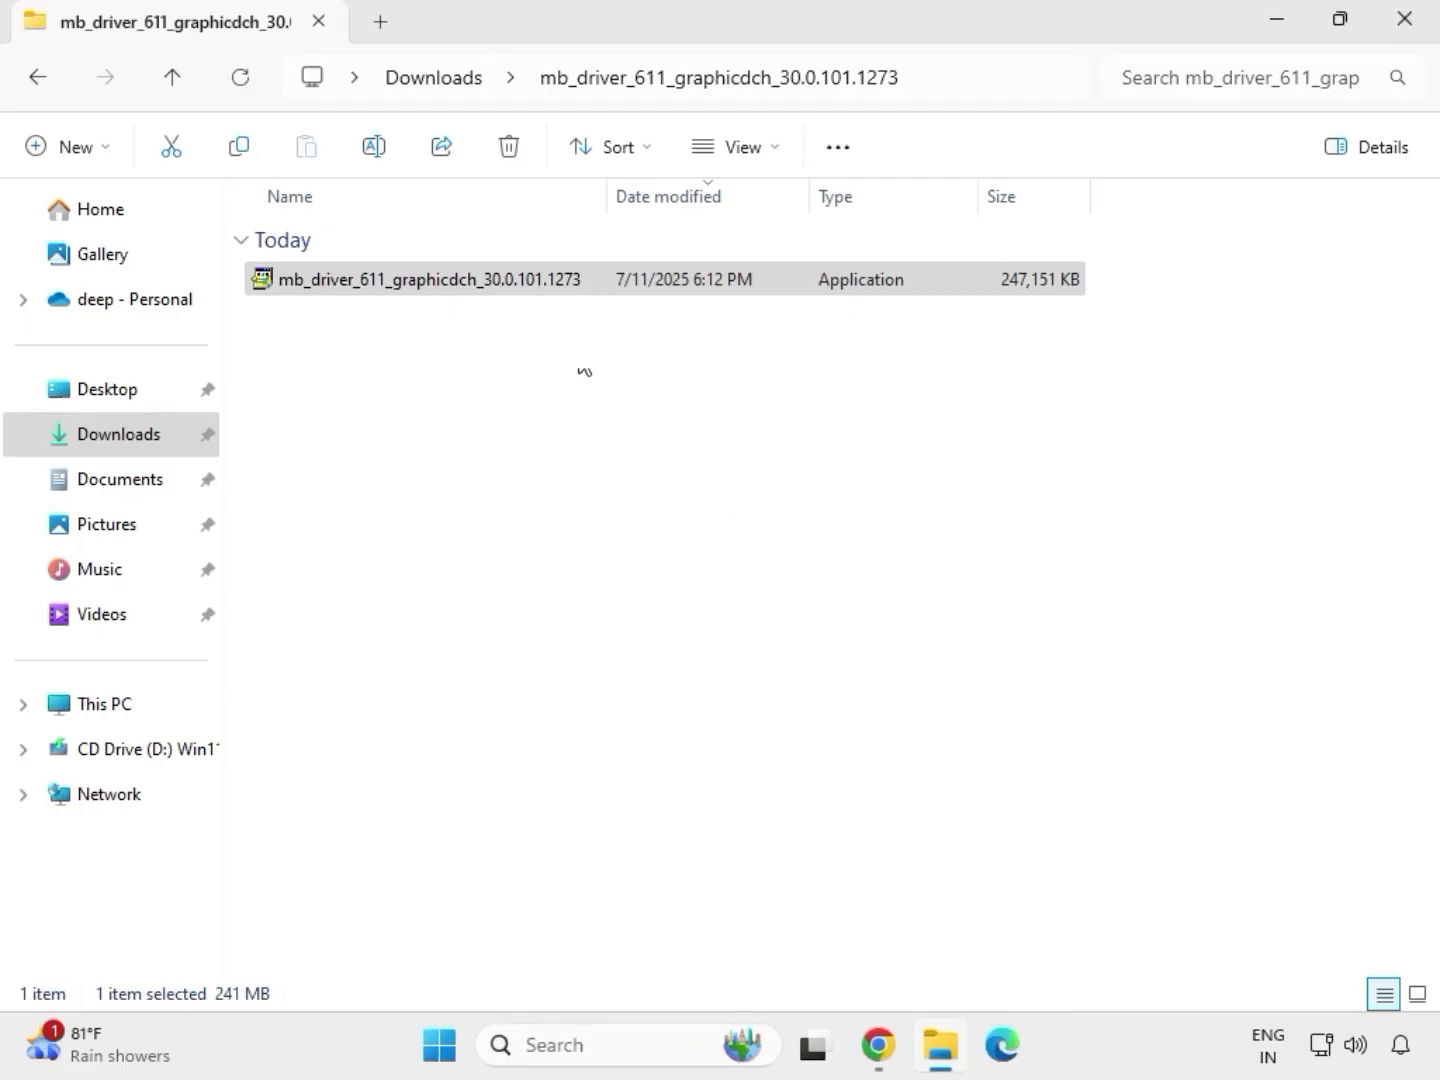
Return to Downloads and open the 9225.1_UAD_Win10_Win11_2021_0824_123850_WHQL_1458 folder inside the extracted mb_driver_realtekdch_6.0.9225.1 folder.
{"action": "left_click", "coordinate": [450, 80]}
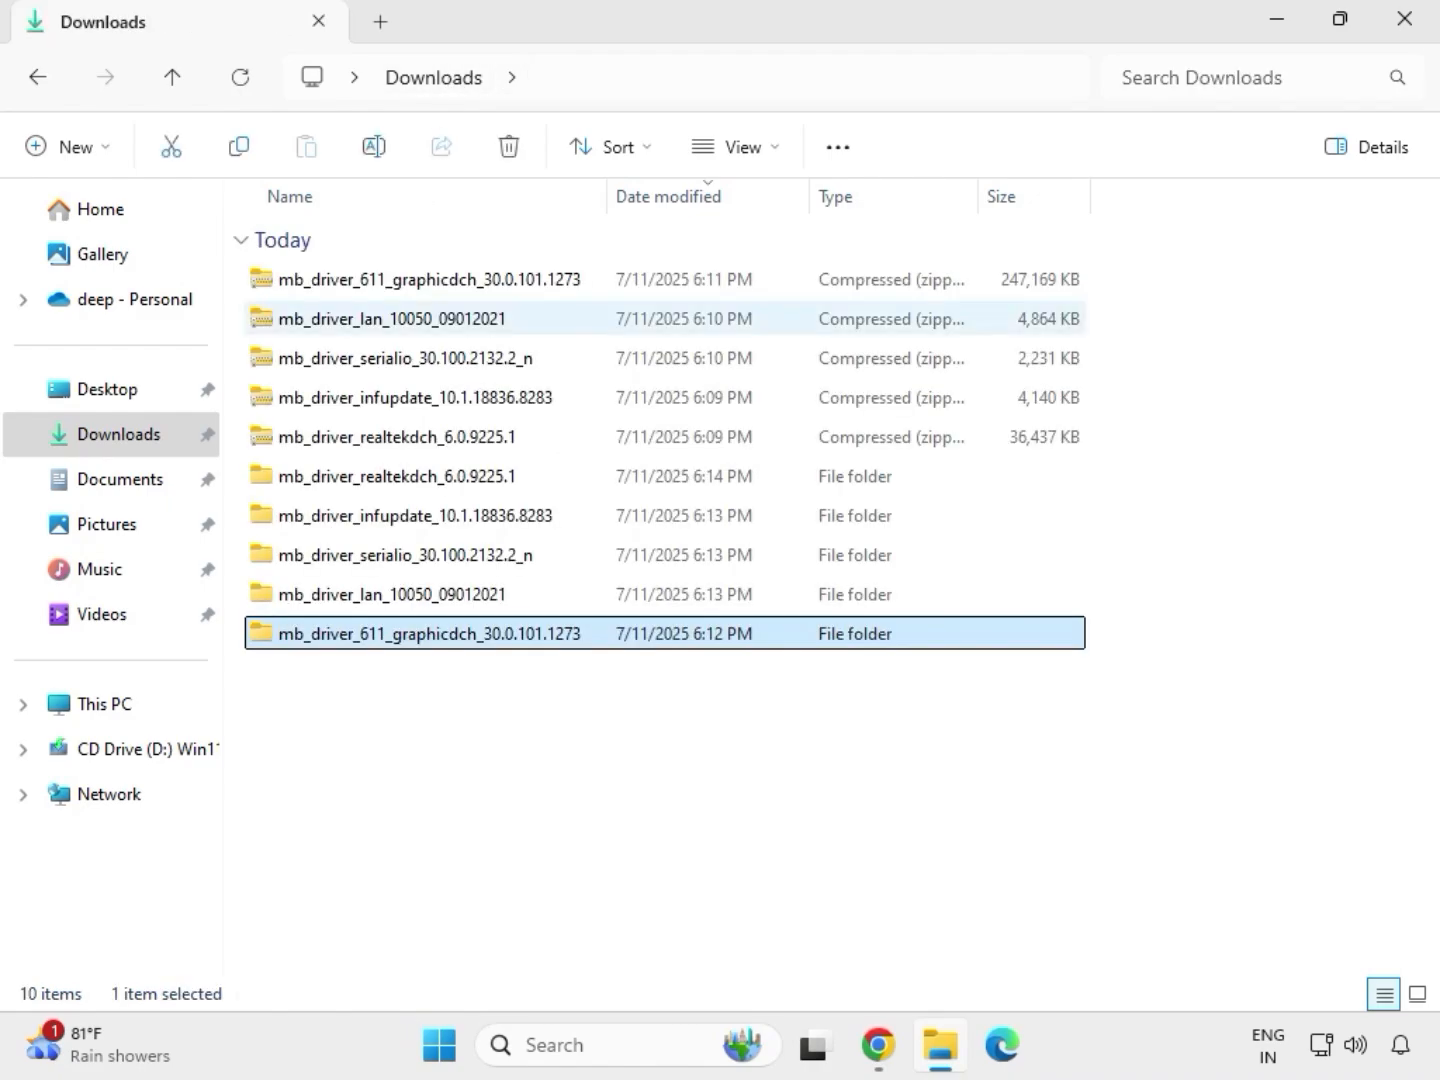
{"action": "double_click", "coordinate": [445, 478]}
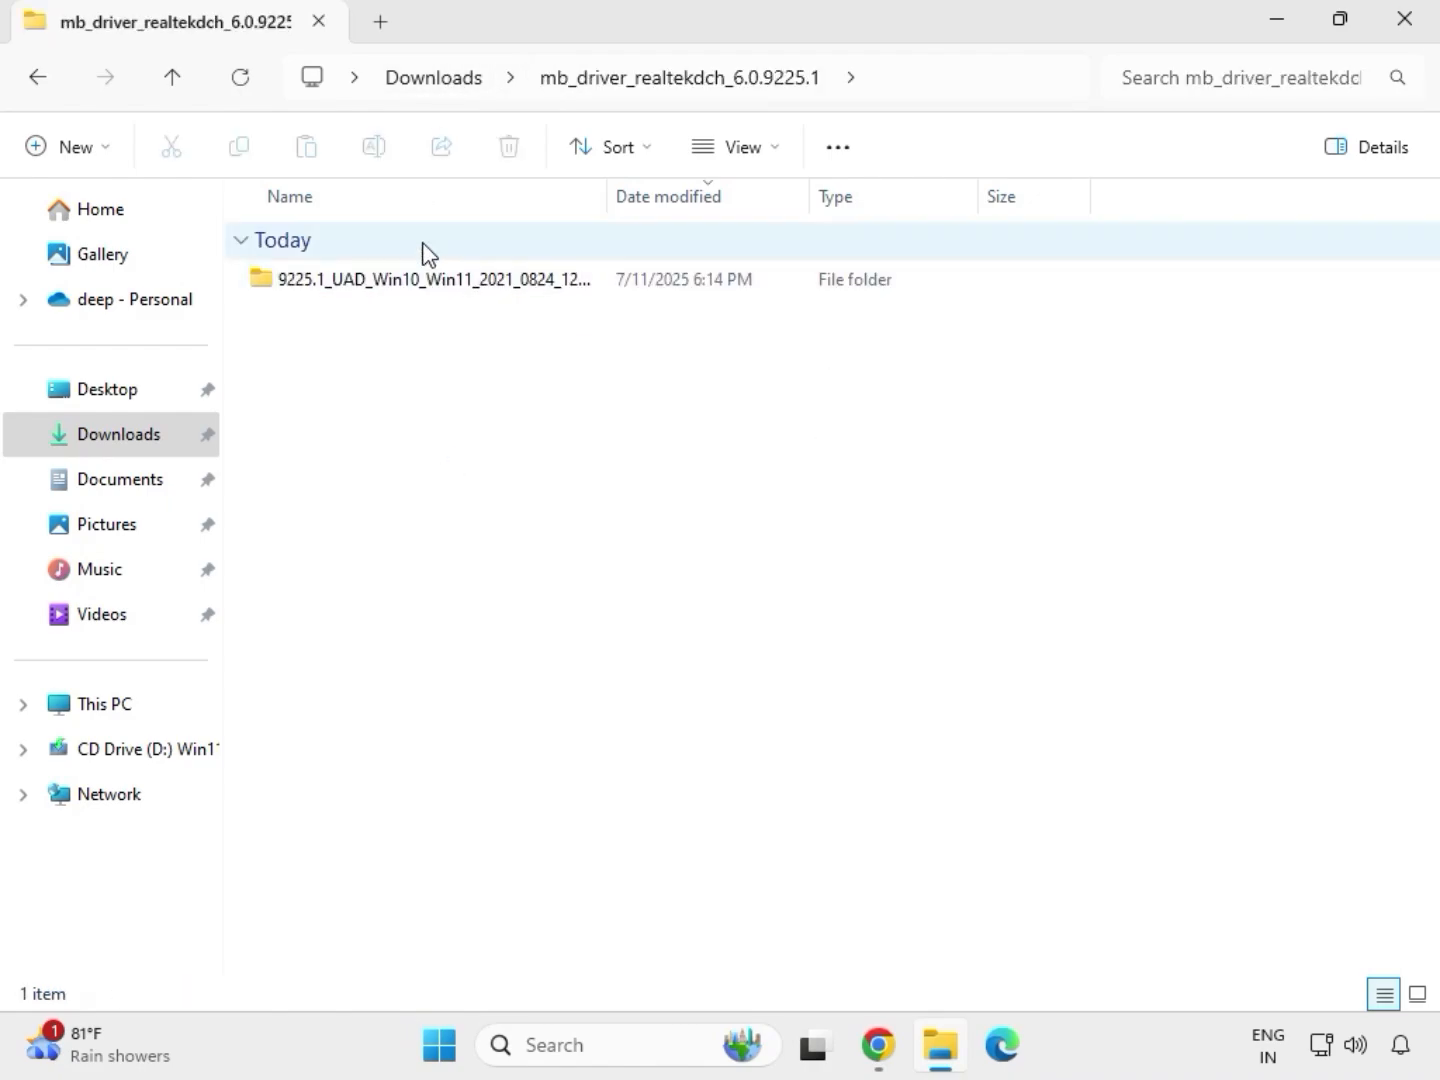
{"action": "double_click", "coordinate": [421, 280]}
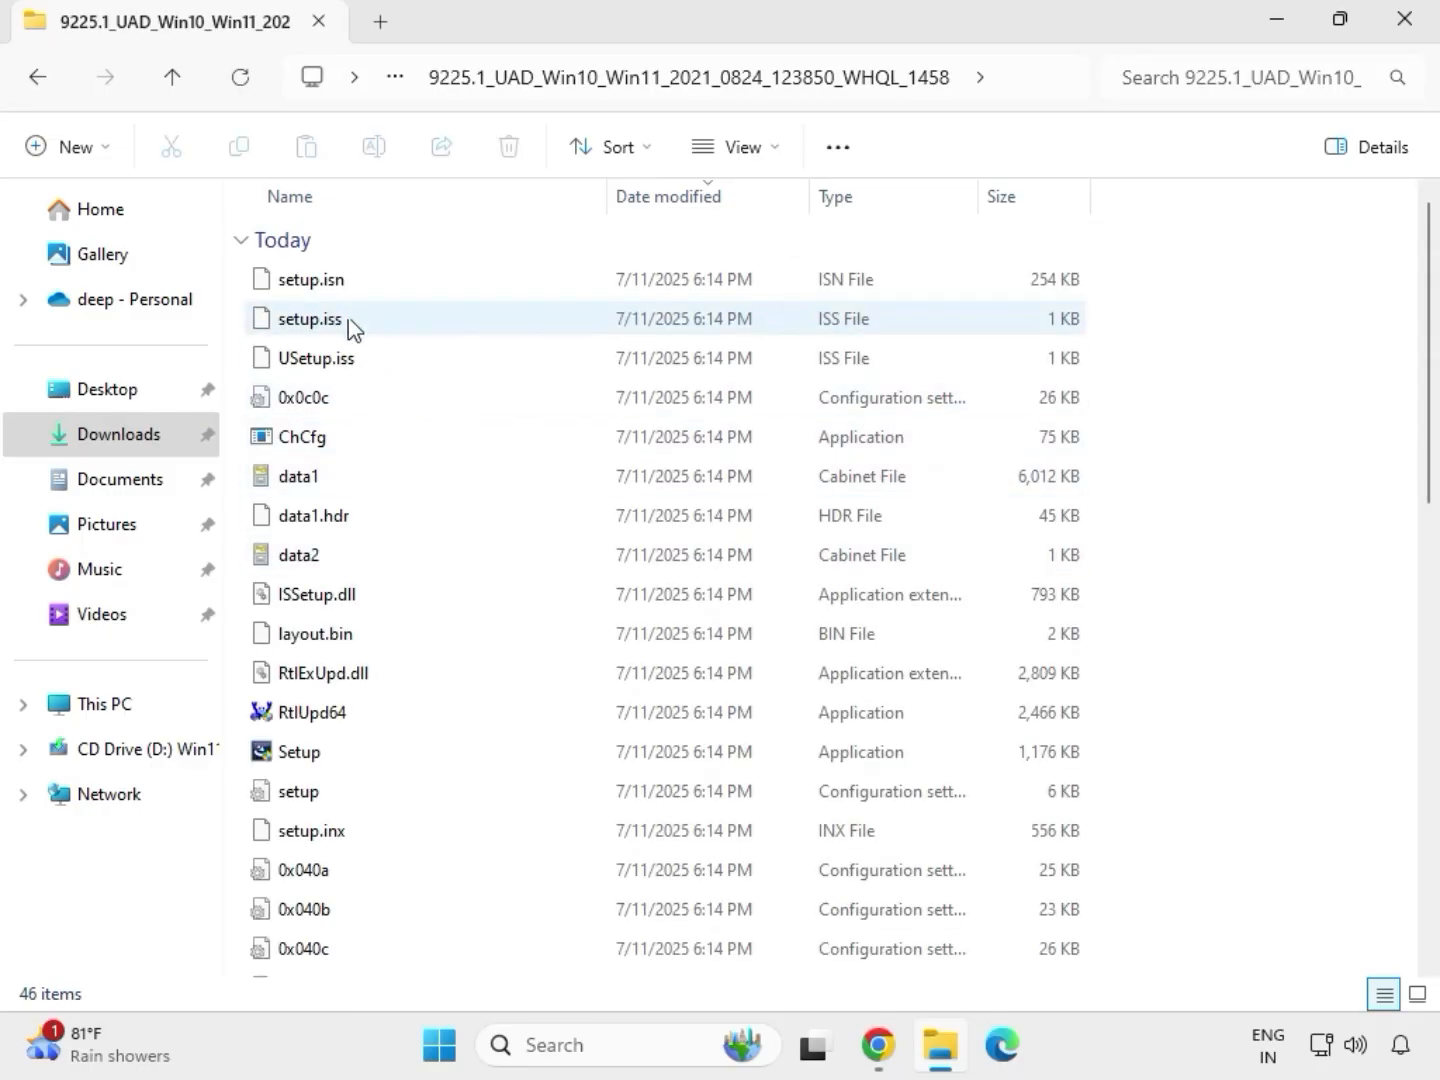
Install the Realtek Audio Driver by running the Setup application as administrator, allowing device changes, and finish the wizard without restarting the computer.
{"action": "left_click", "coordinate": [382, 756]}
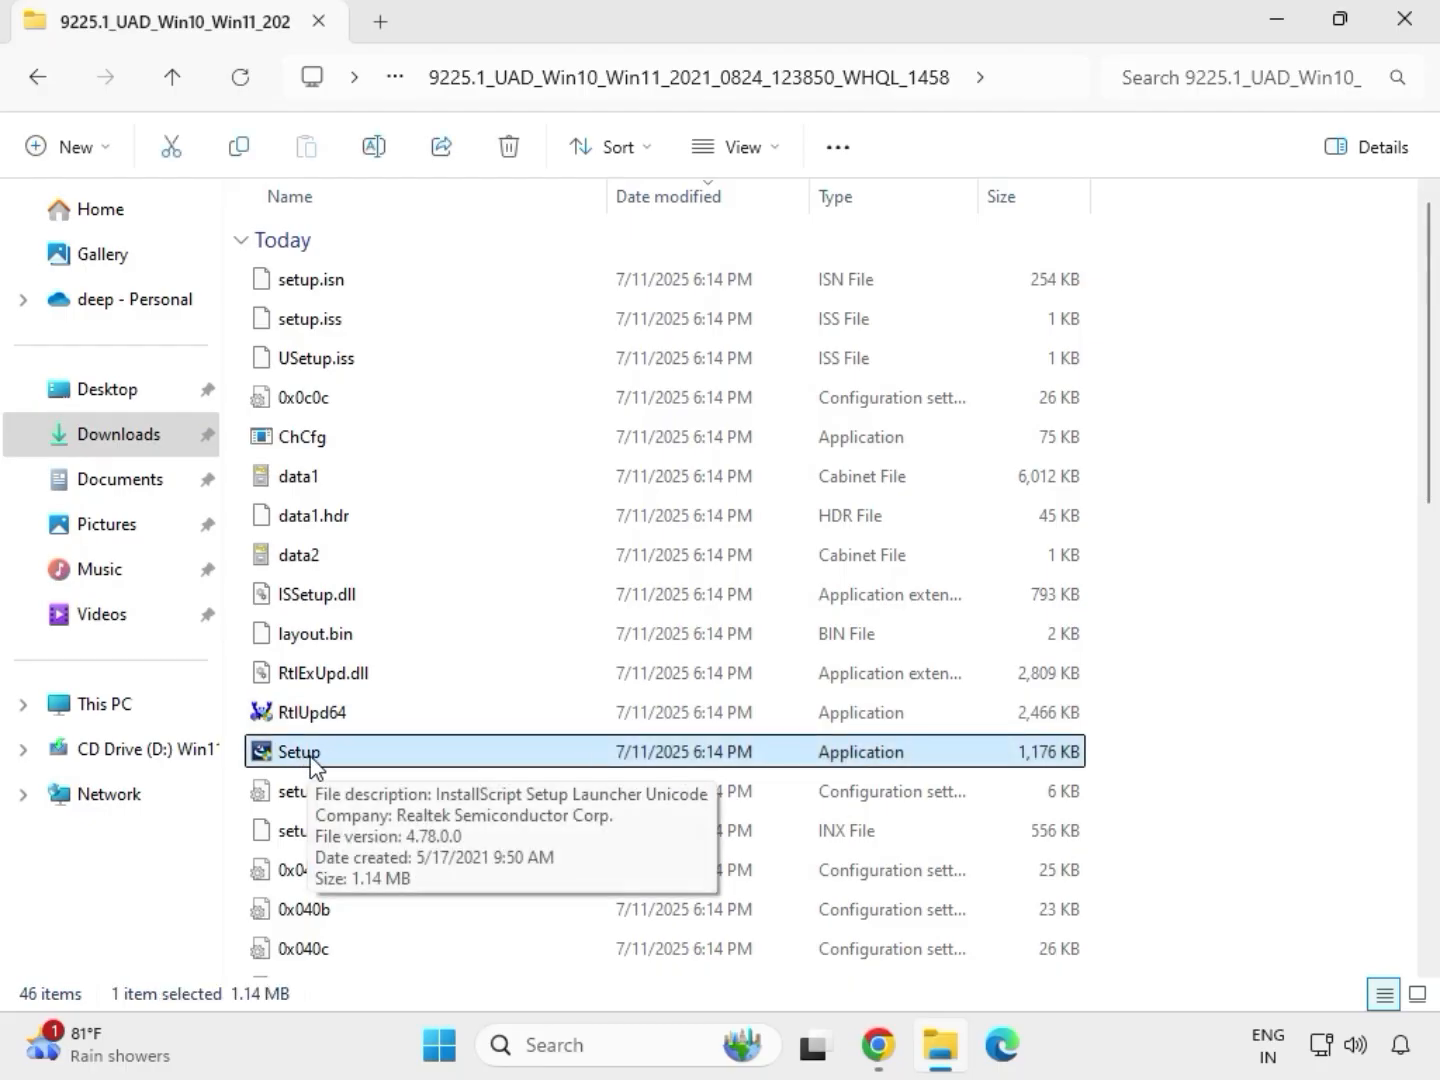
{"action": "right_click", "coordinate": [331, 765]}
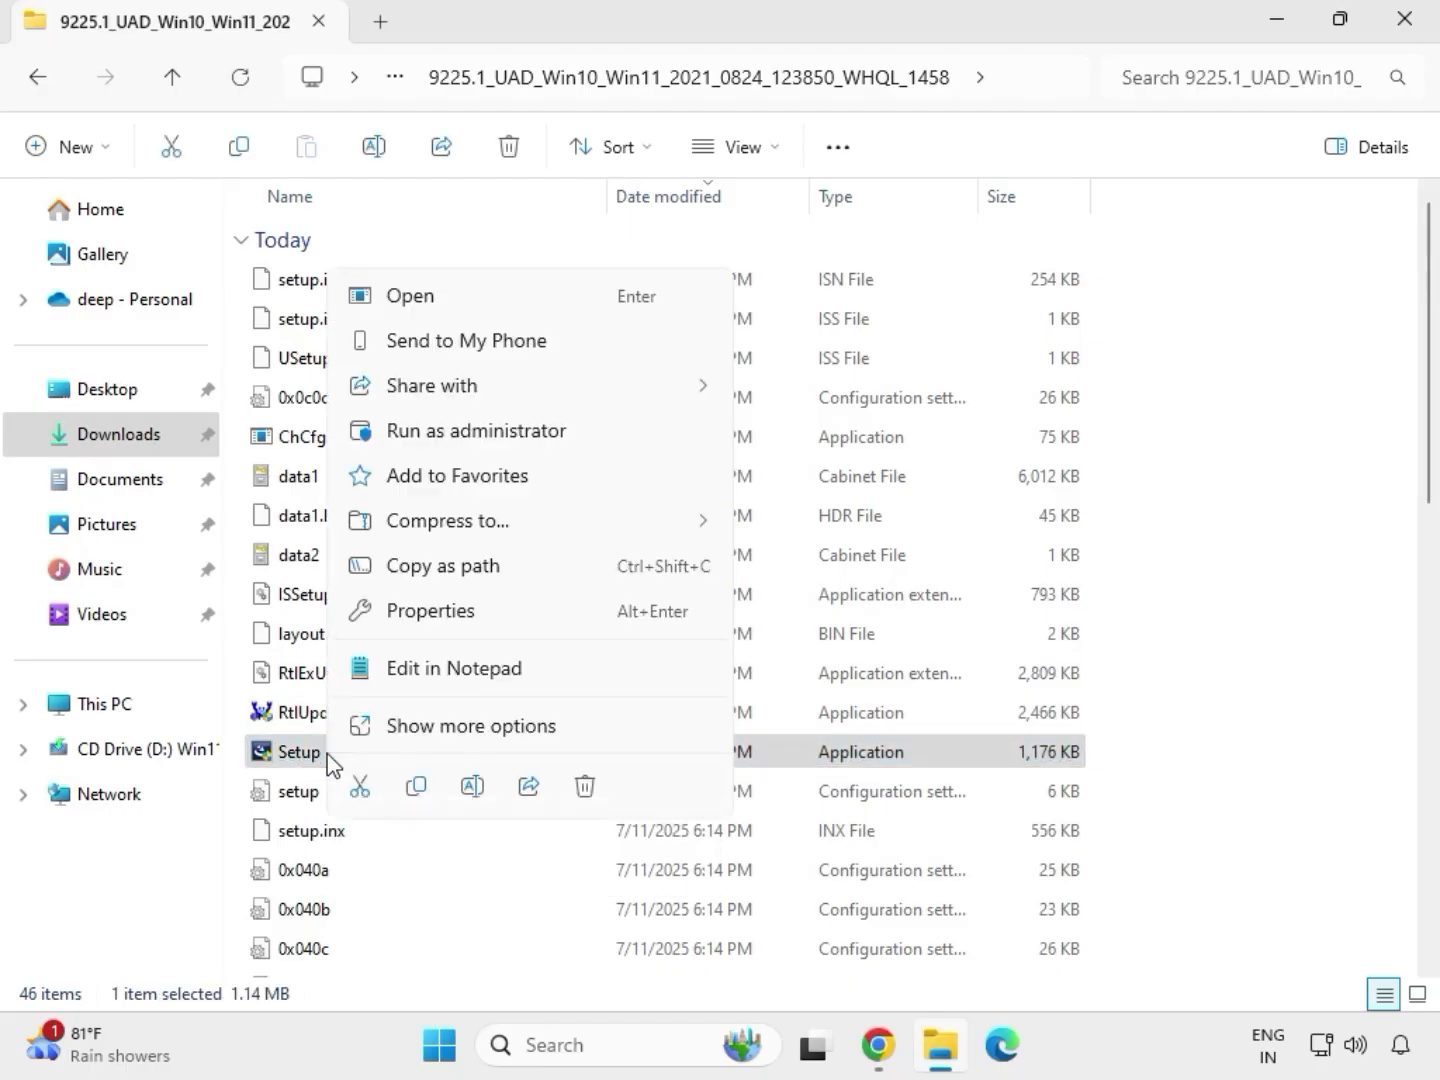
{"action": "left_click", "coordinate": [471, 430]}
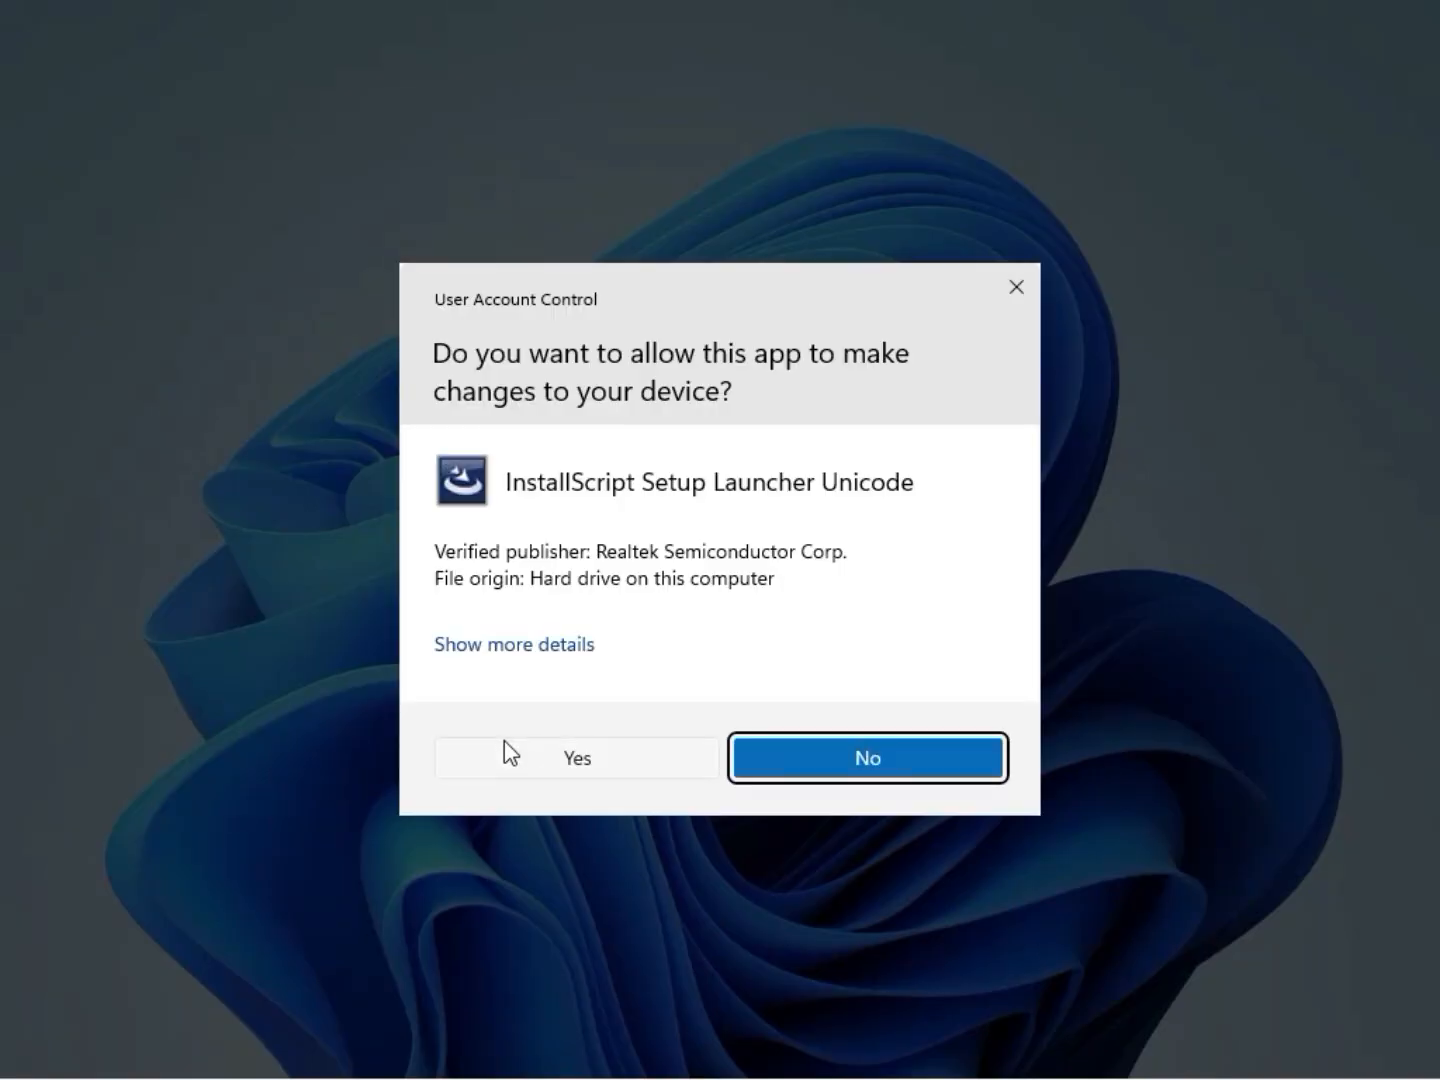
{"action": "left_click", "coordinate": [509, 752]}
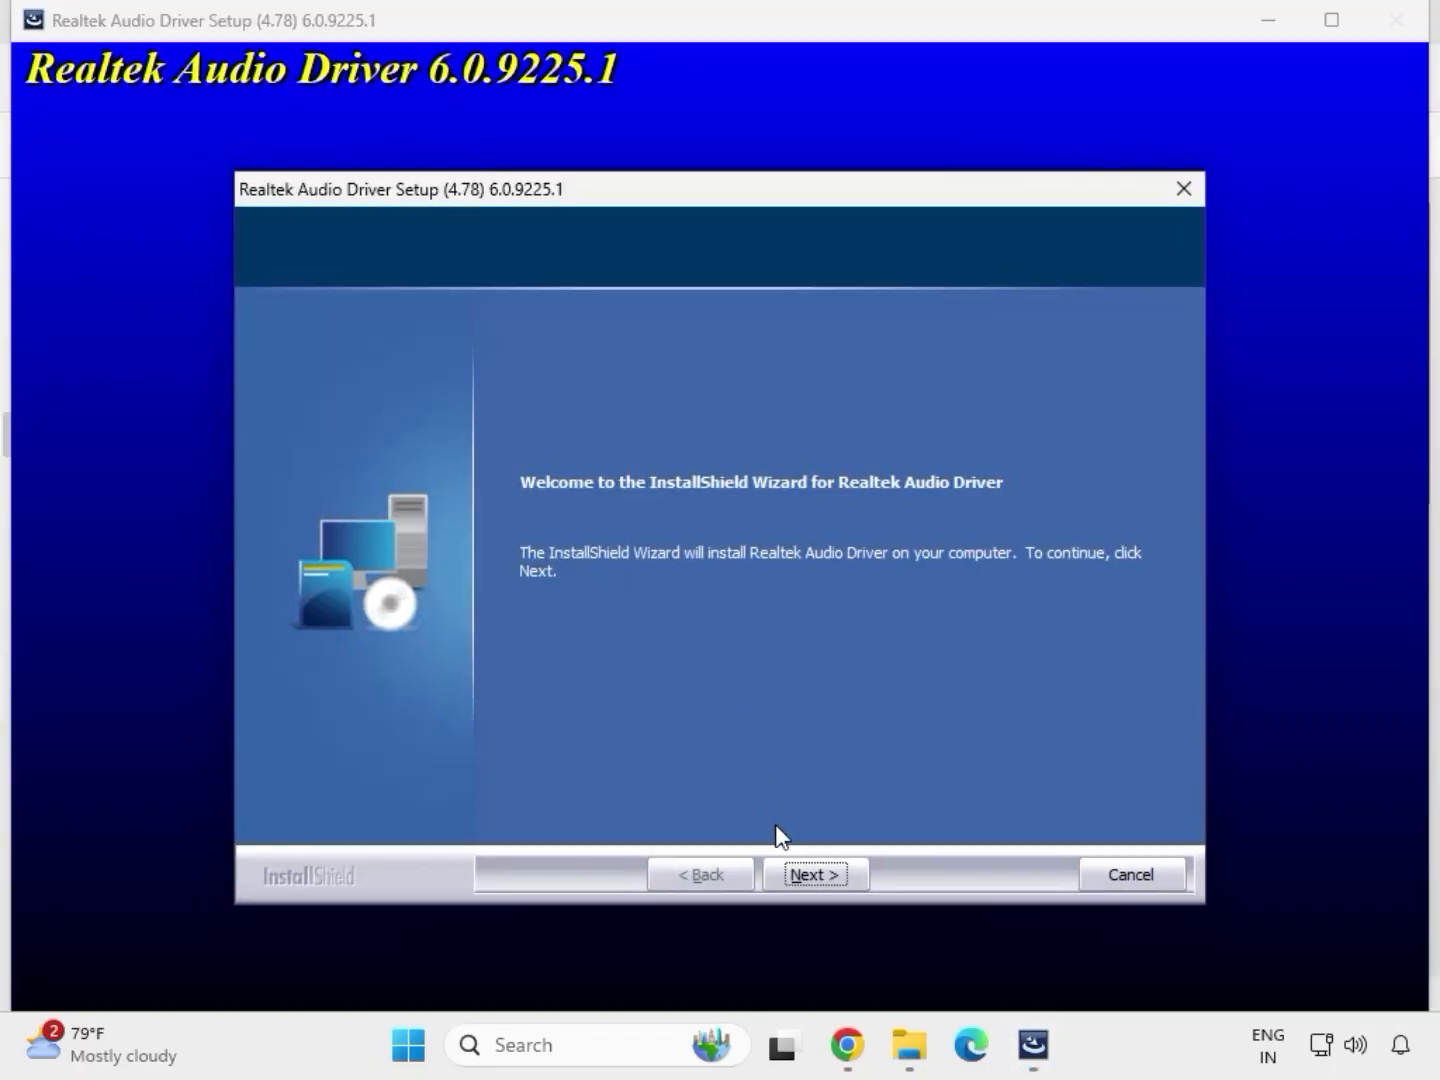
{"action": "left_click", "coordinate": [816, 874]}
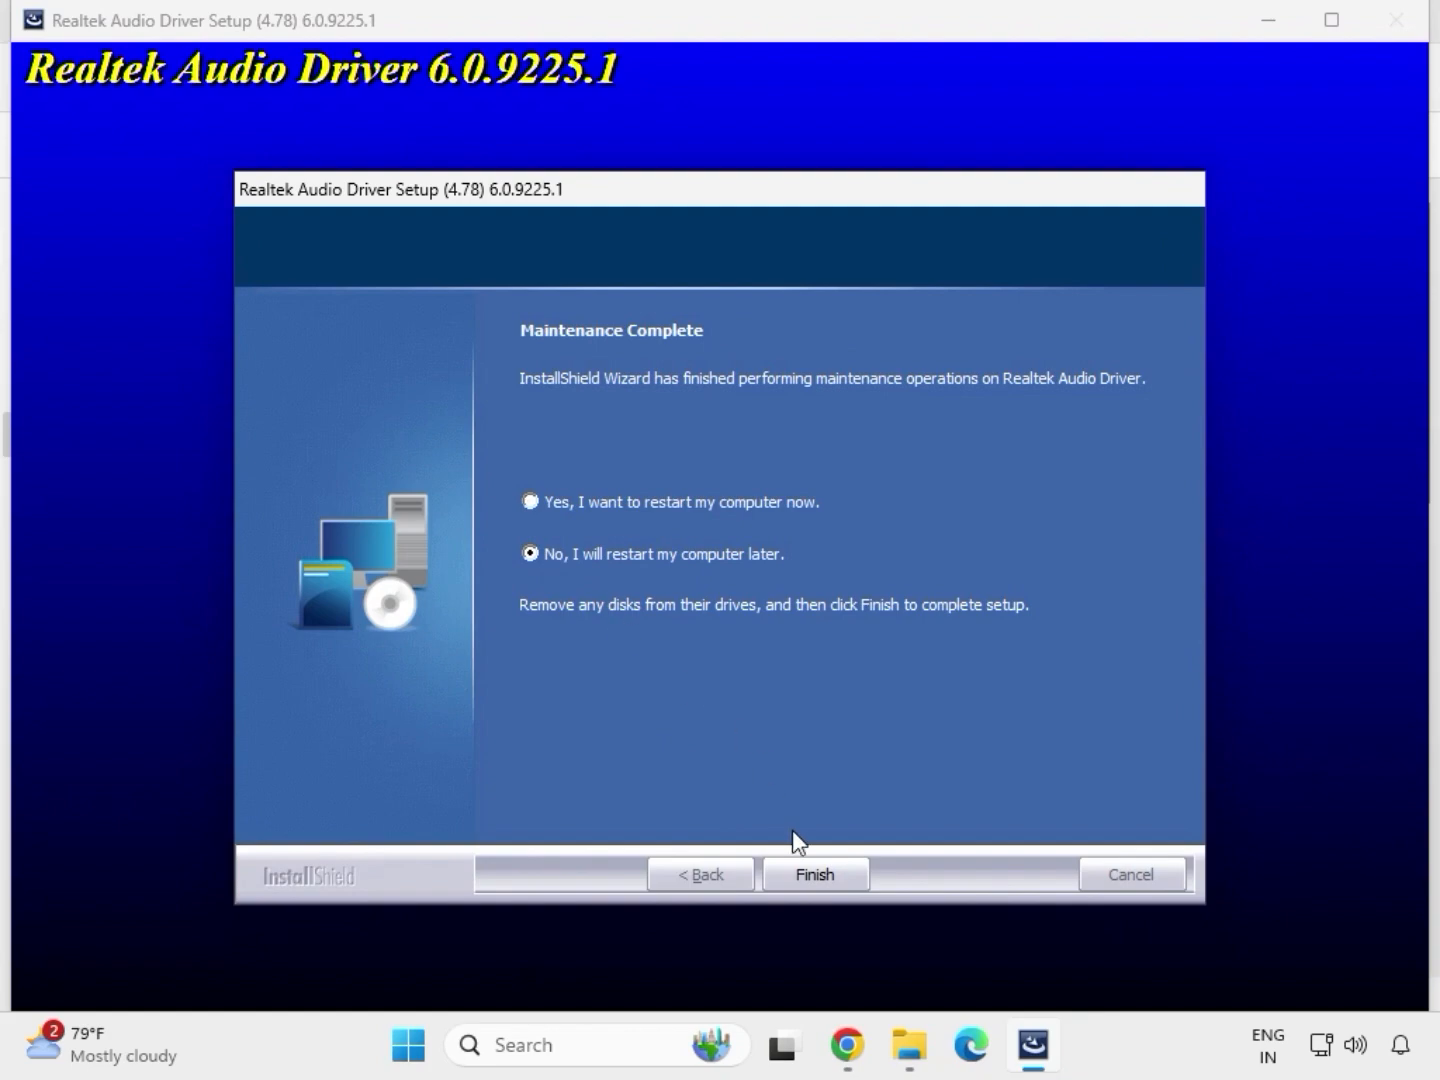
{"action": "left_click", "coordinate": [811, 875]}
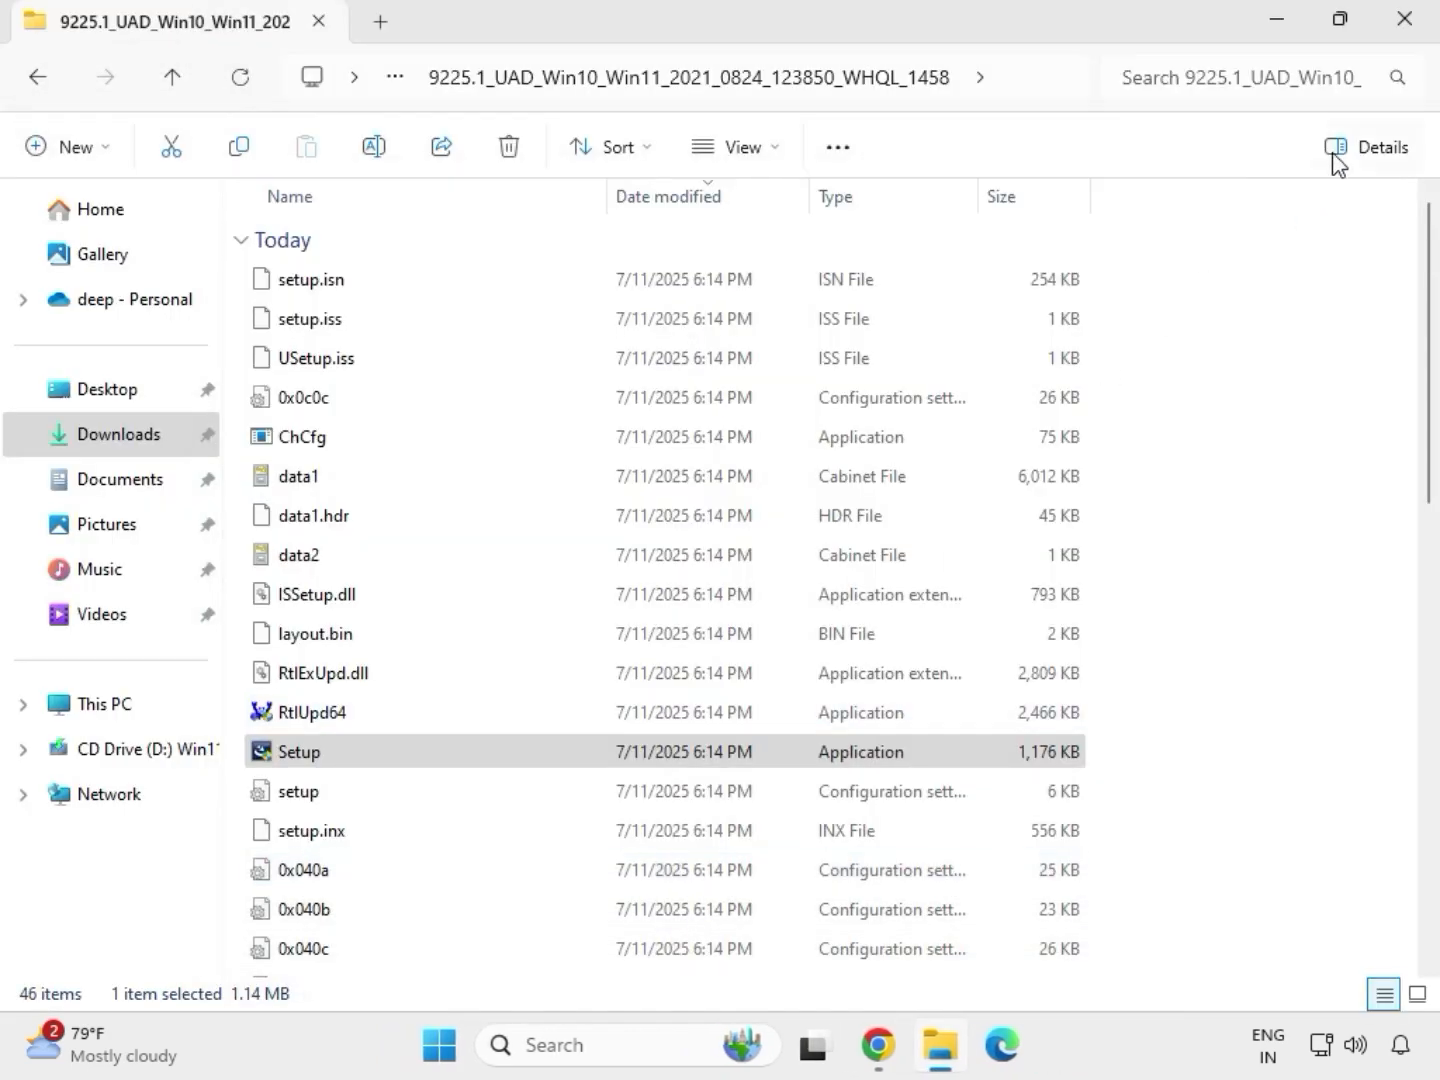